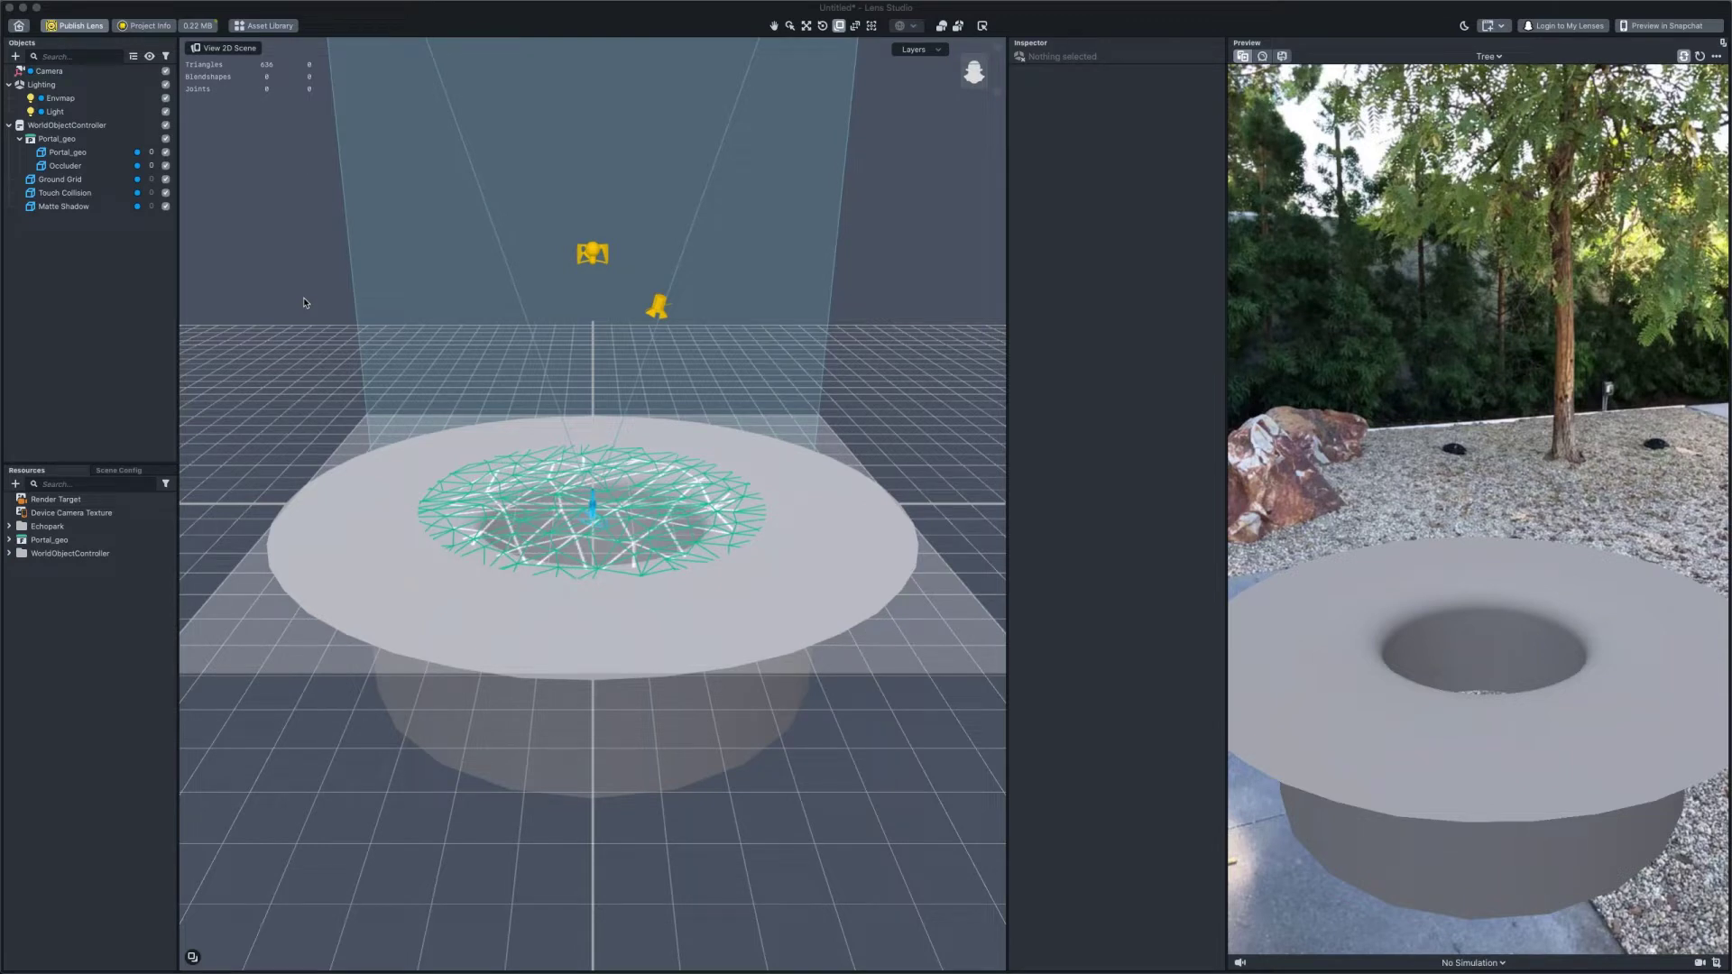
Create a Graph Occluder material and assign it to the Occluder object's Material 1 slot
{"action": "left_click", "coordinate": [65, 166]}
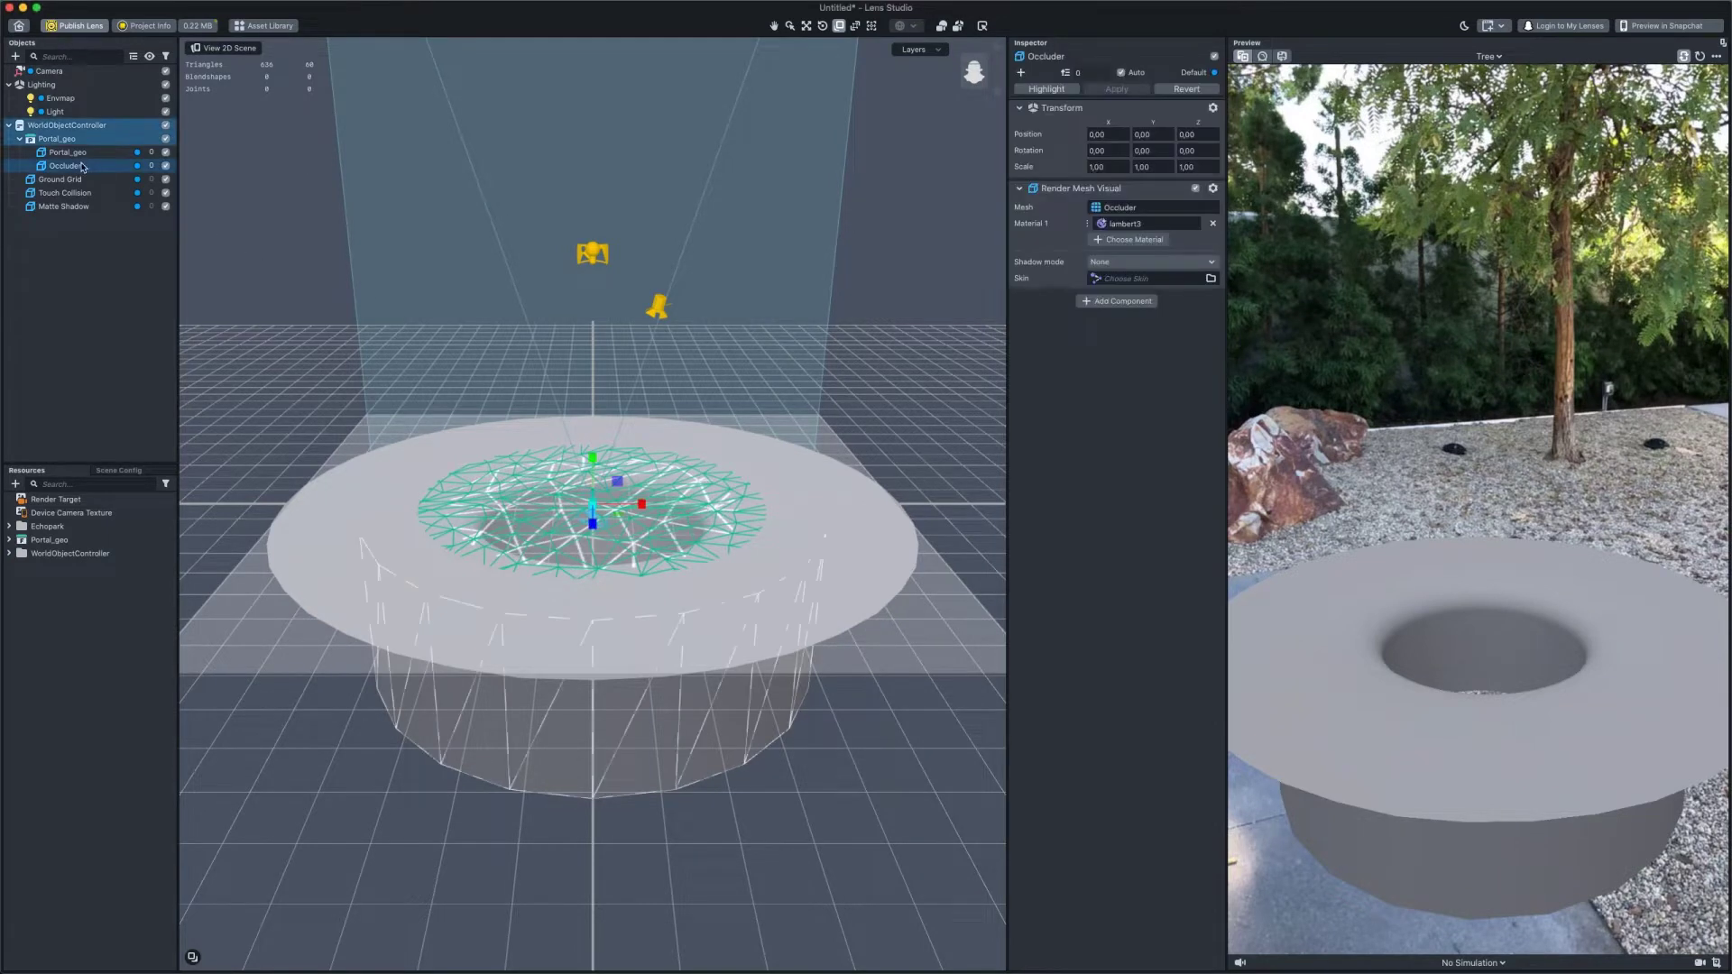
{"action": "left_click", "coordinate": [15, 484]}
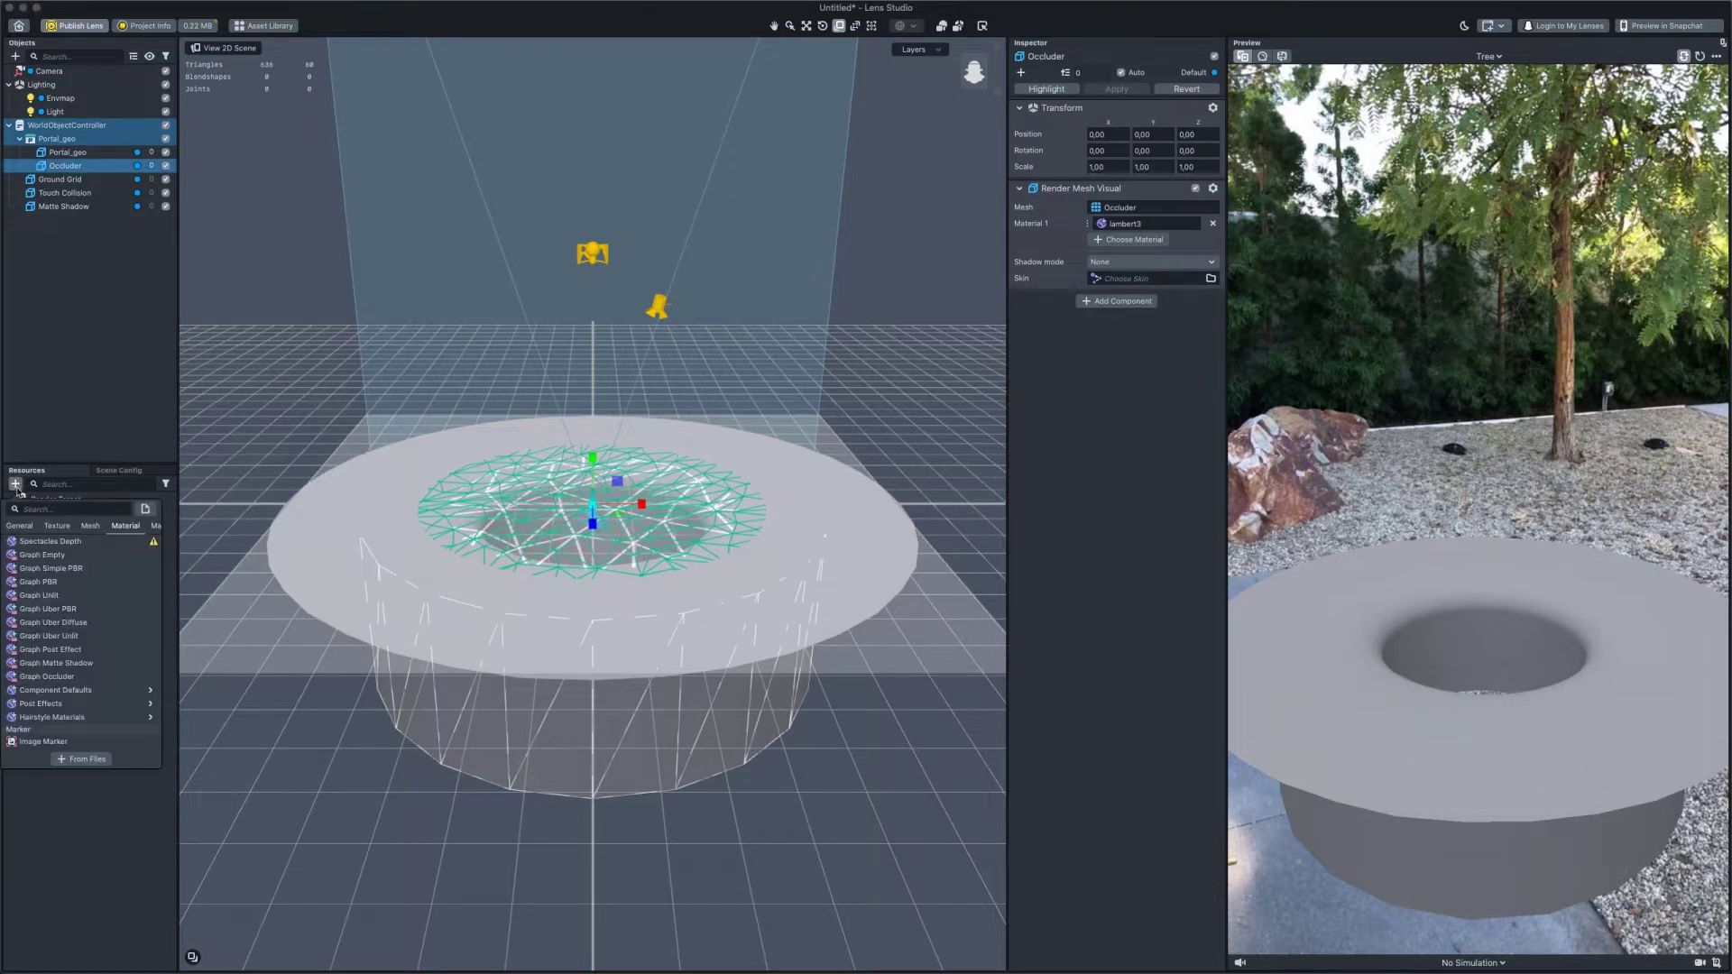
{"action": "left_click", "coordinate": [47, 676]}
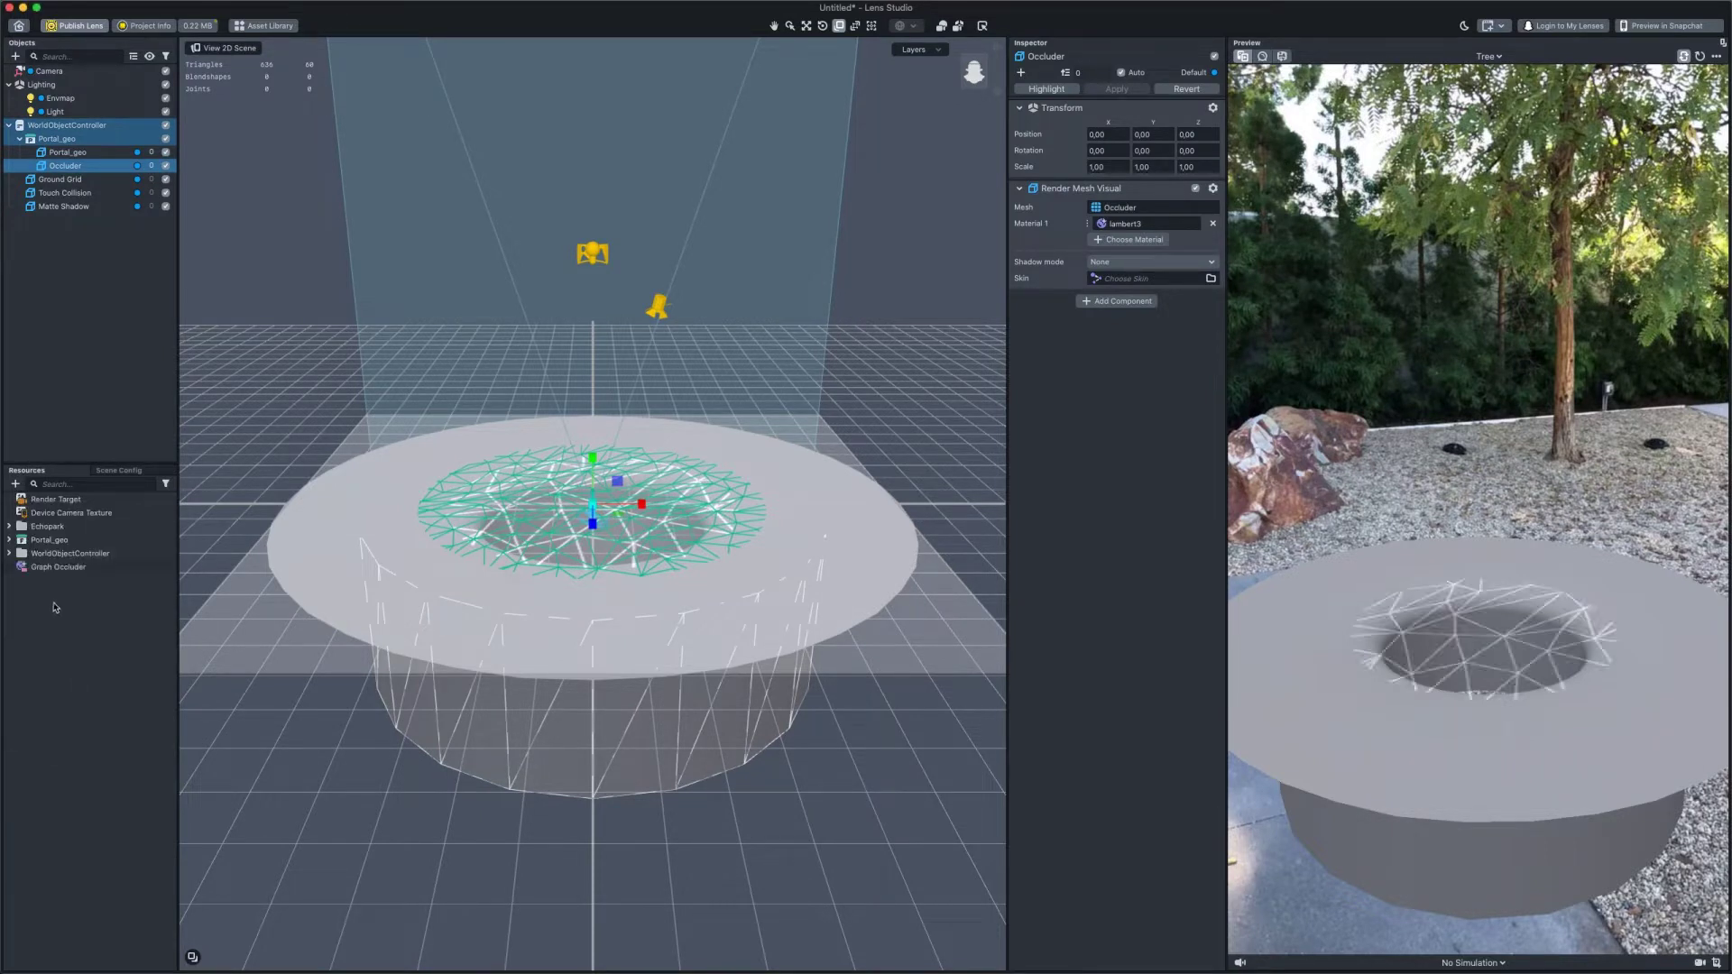
{"action": "left_click", "coordinate": [44, 569]}
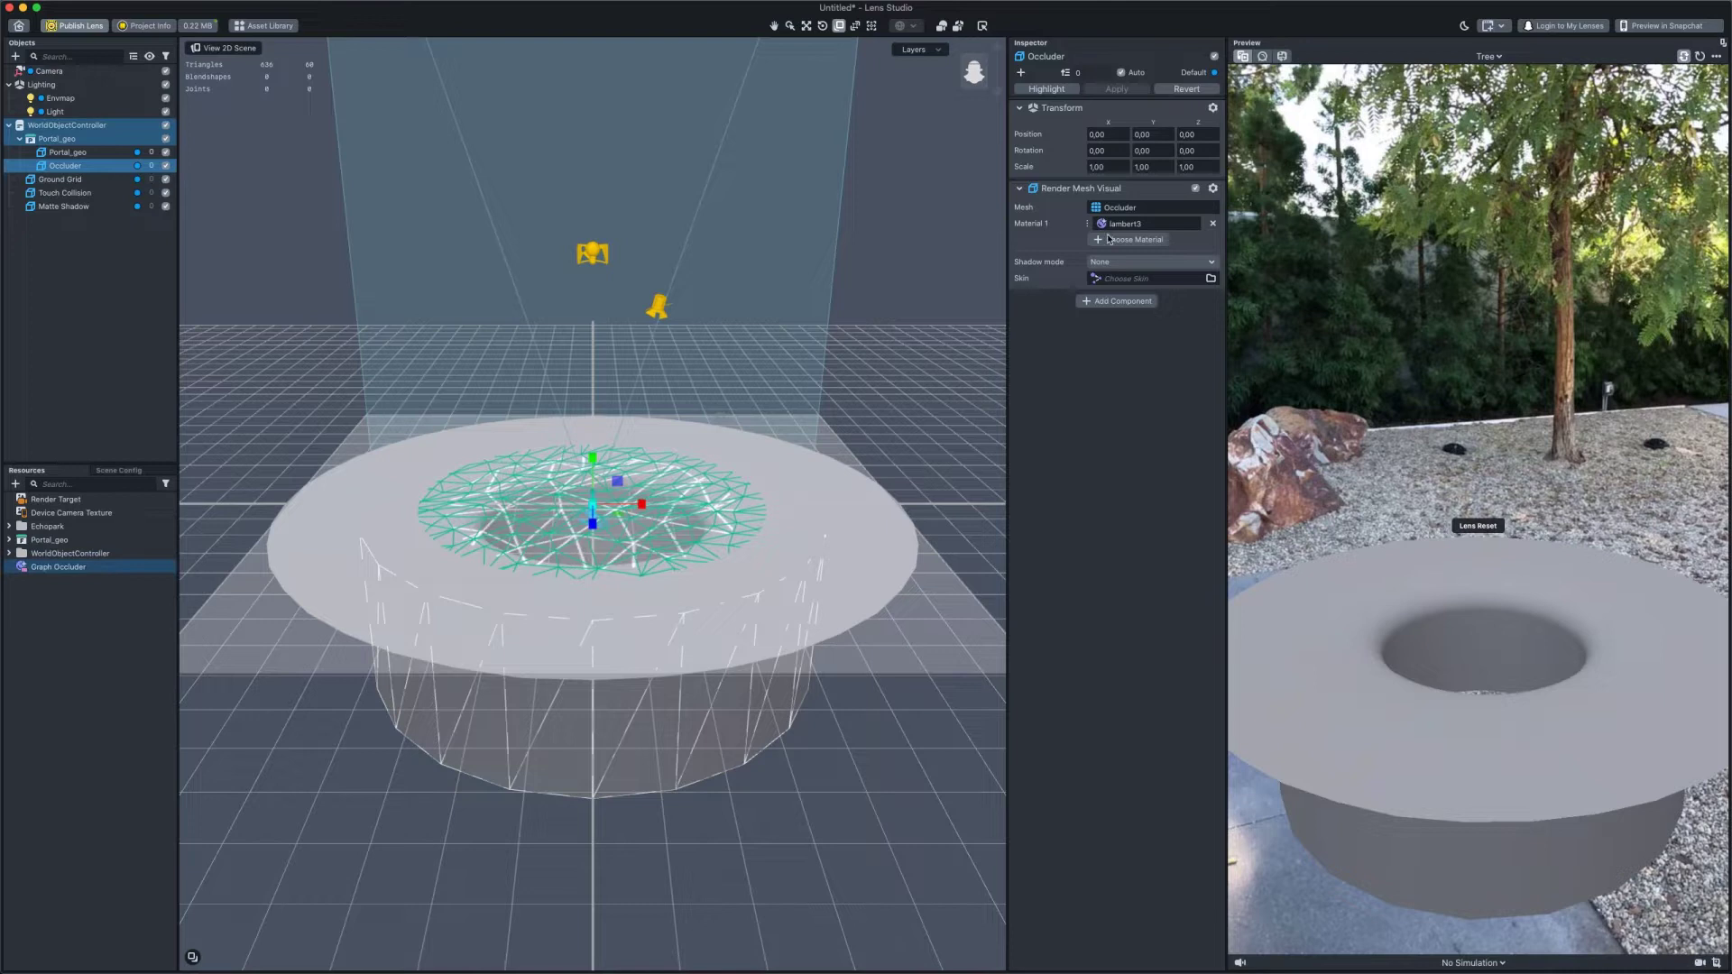
{"action": "left_click_drag", "start_coordinate": [1109, 239], "coordinate": [1119, 228]}
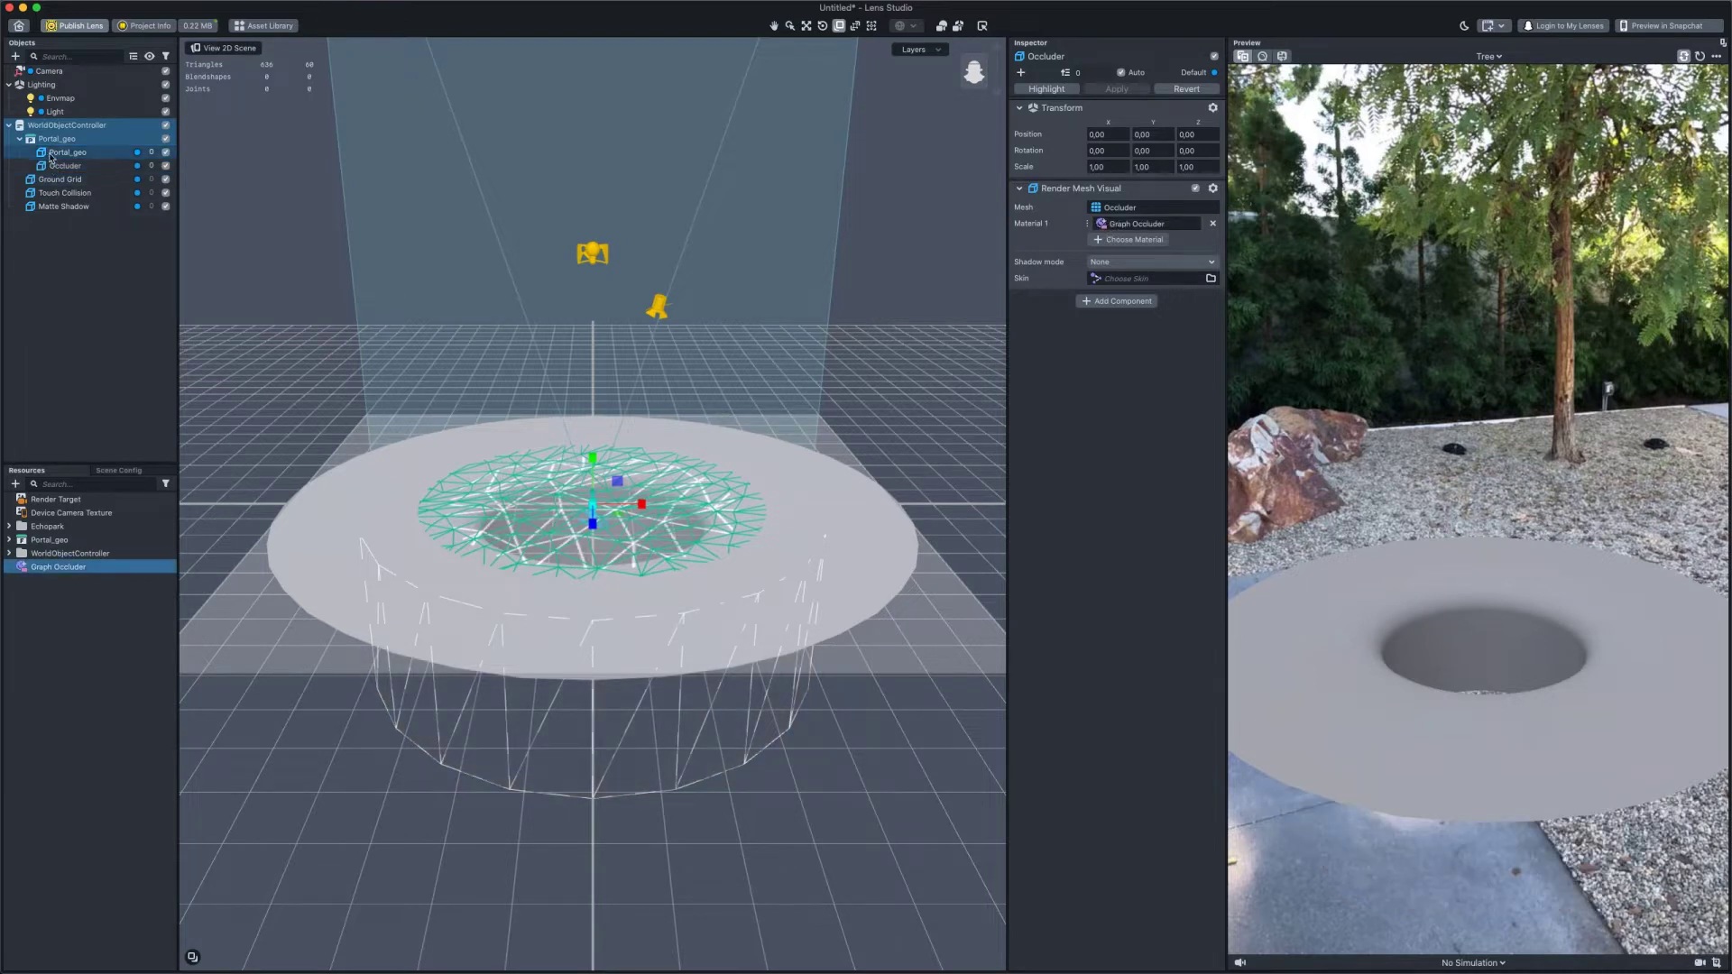
Assign a new Graph Empty material to Portal_geo's Material 1 slot and open its node graph
{"action": "left_click", "coordinate": [51, 154]}
{"action": "left_click", "coordinate": [15, 484]}
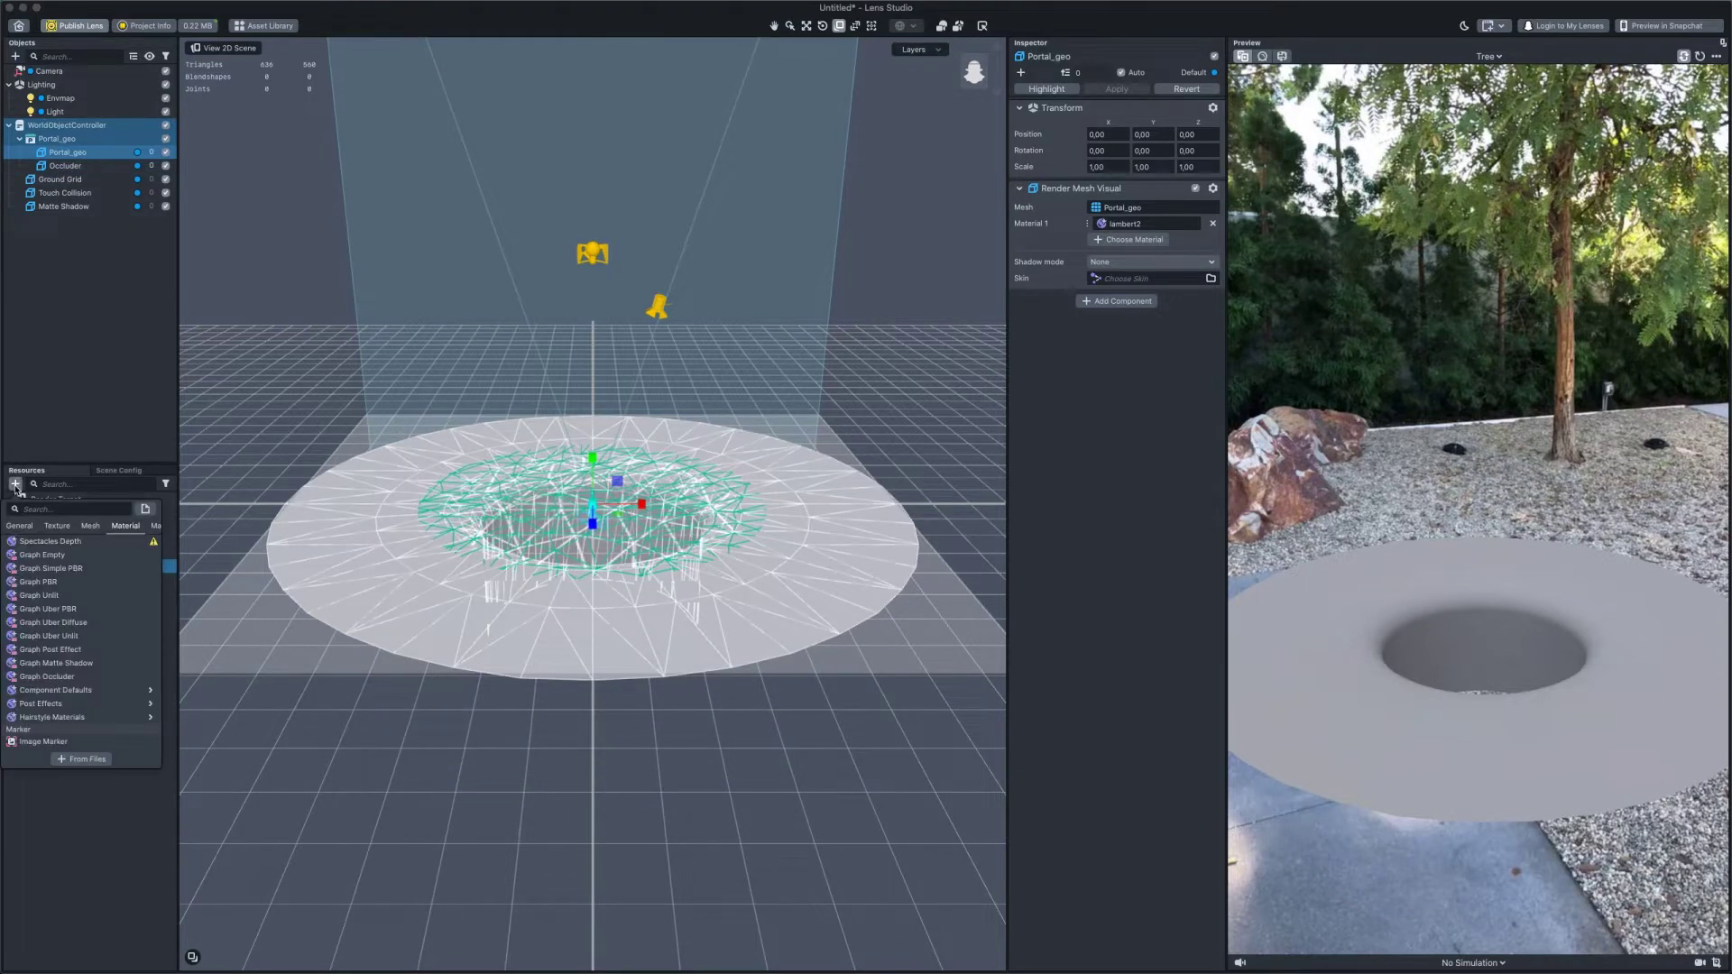
{"action": "left_click", "coordinate": [42, 555]}
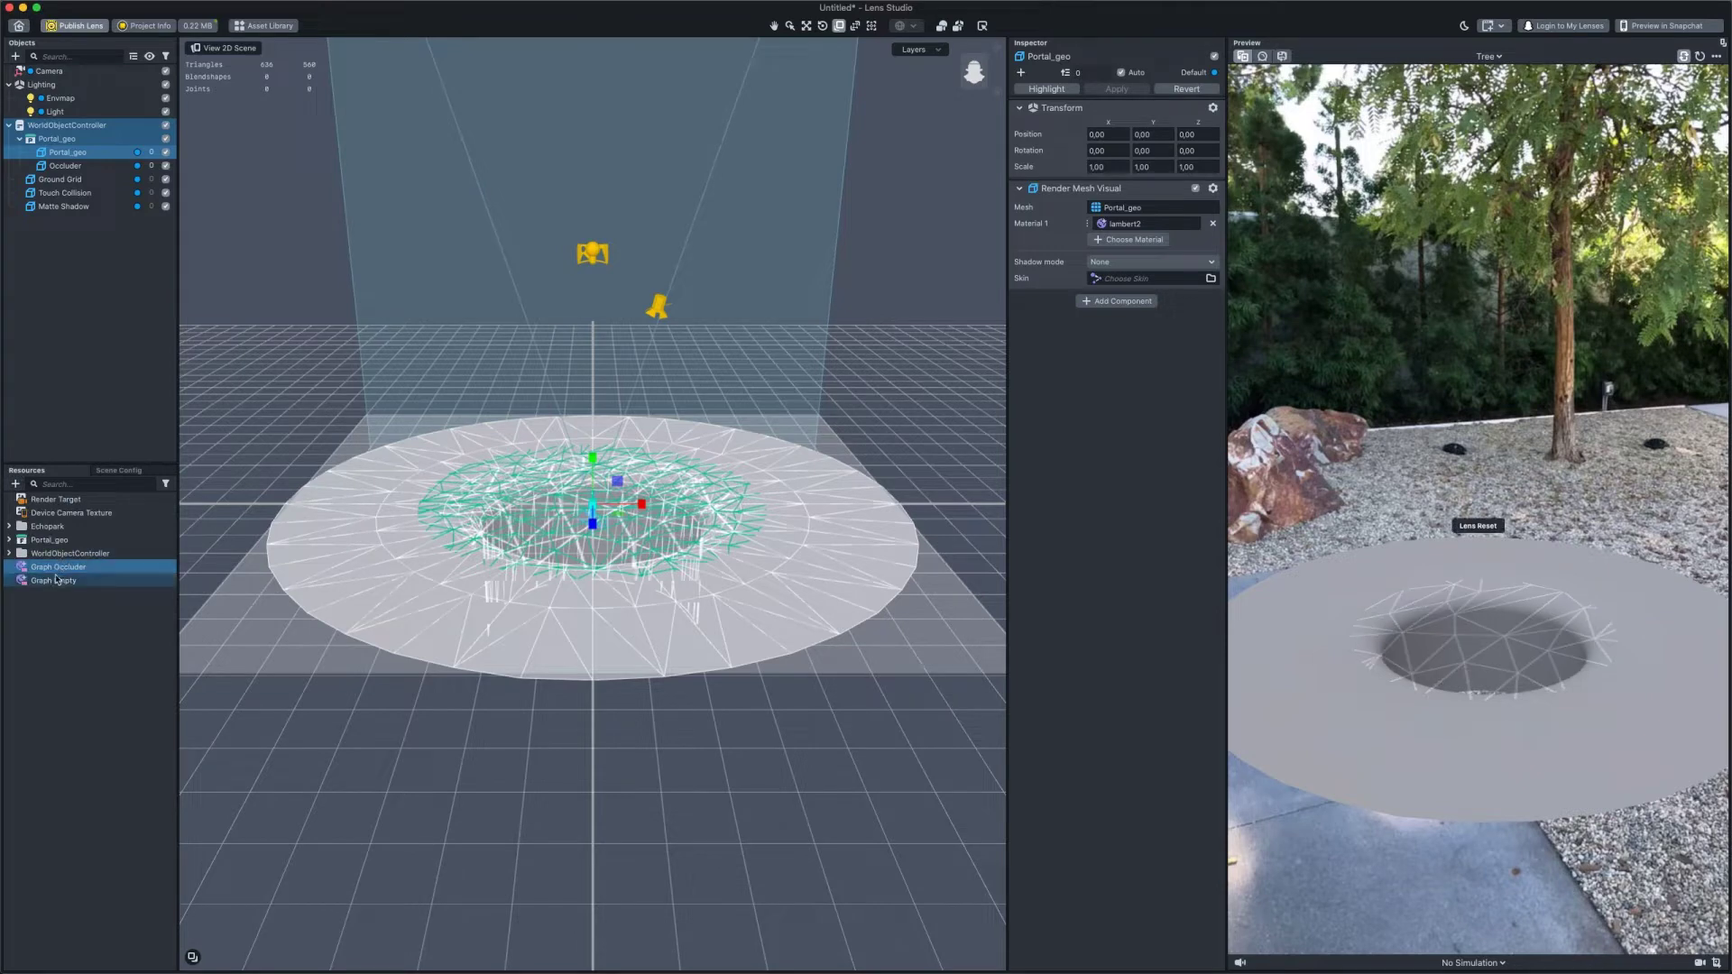
{"action": "left_click", "coordinate": [53, 582]}
{"action": "left_click_drag", "start_coordinate": [970, 290], "coordinate": [1121, 225]}
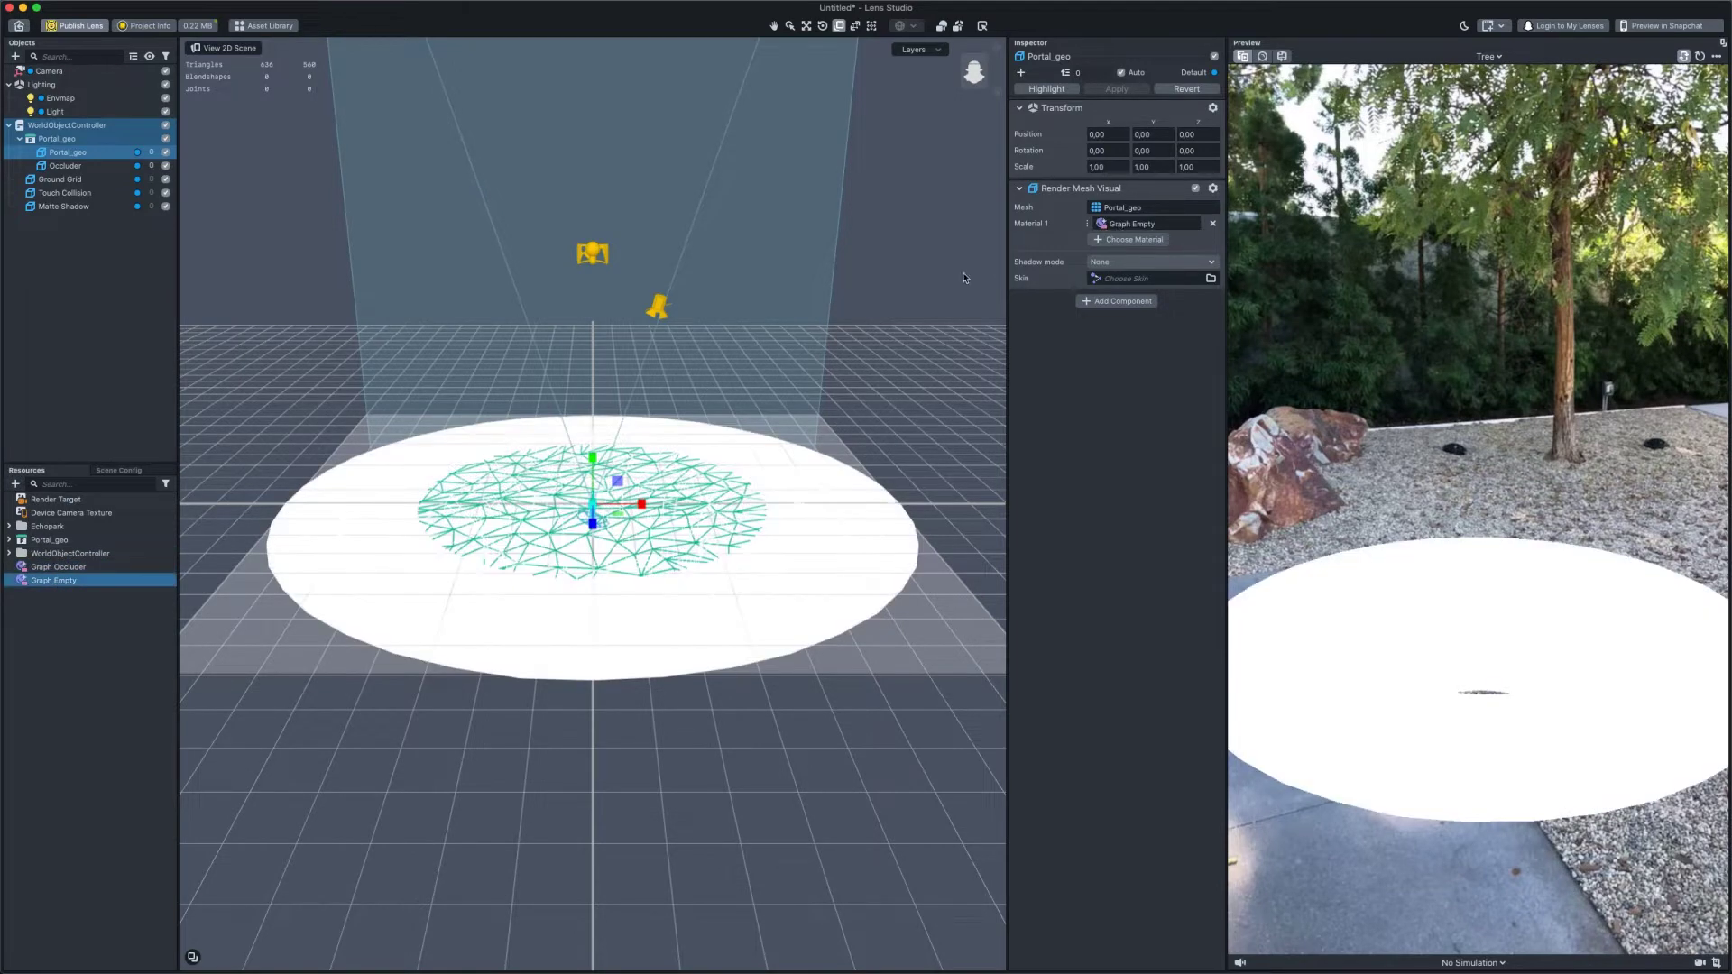
{"action": "double_click", "coordinate": [94, 584]}
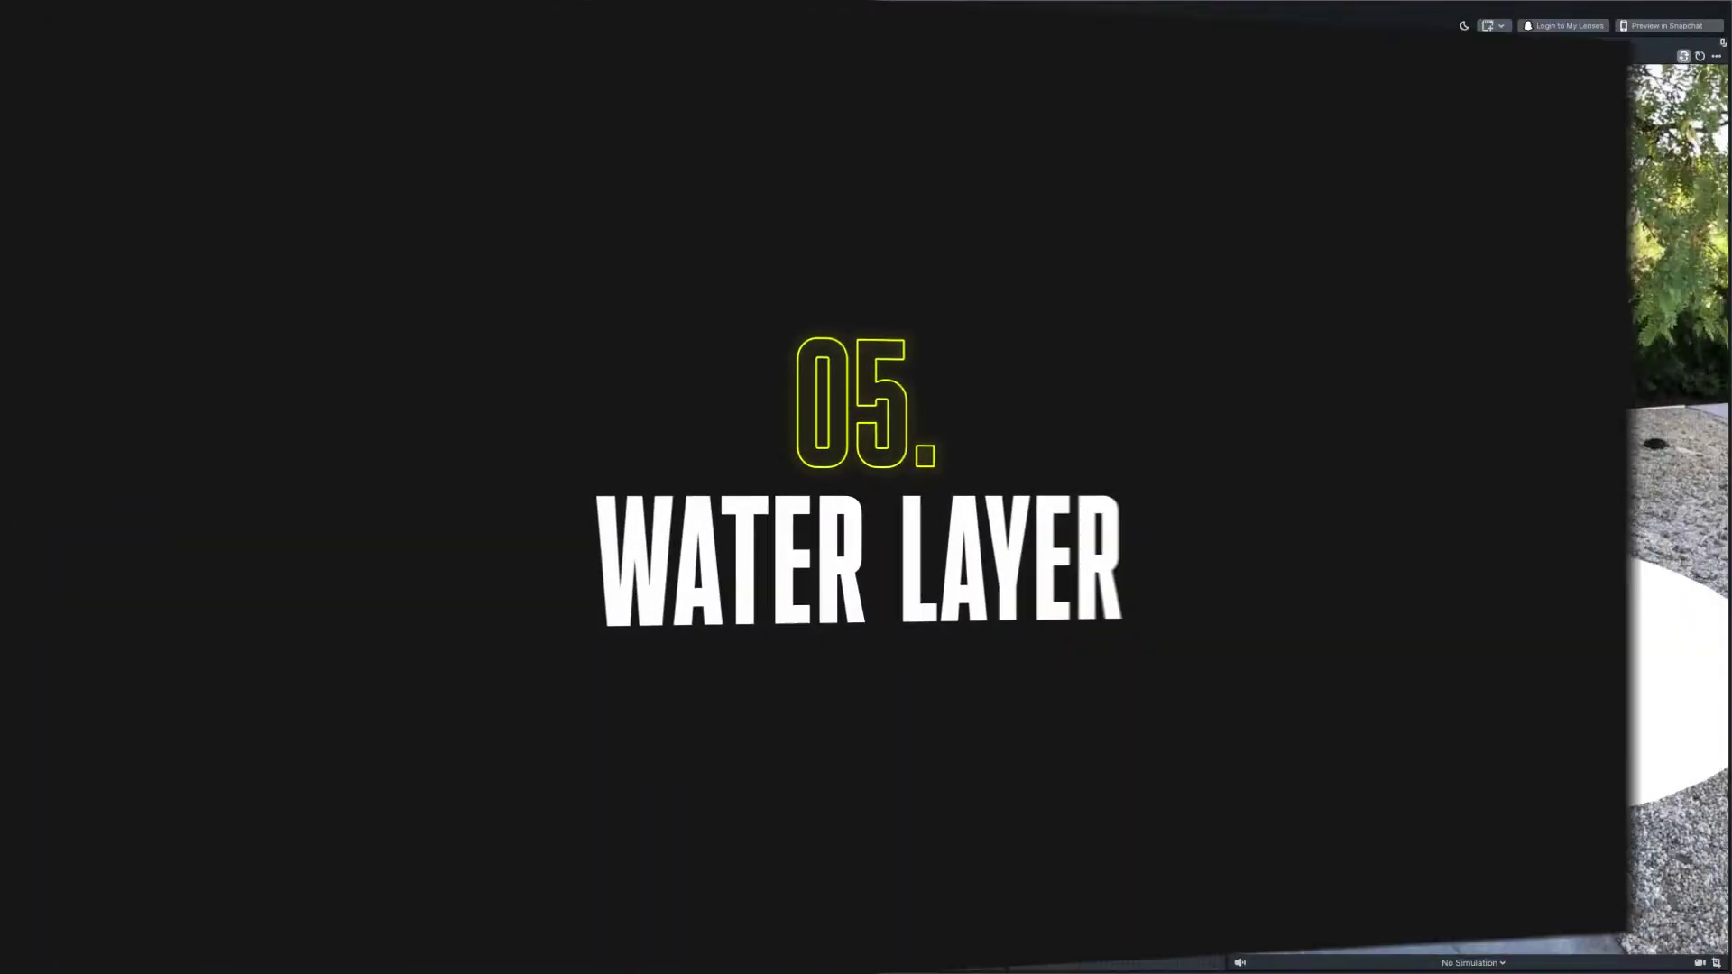
Move the Shader node right and add a Voronoi Noise node beside it
{"action": "left_click_drag", "start_coordinate": [425, 500], "coordinate": [639, 503]}
{"action": "right_click", "coordinate": [387, 509]}
{"action": "type", "text": "vor"}
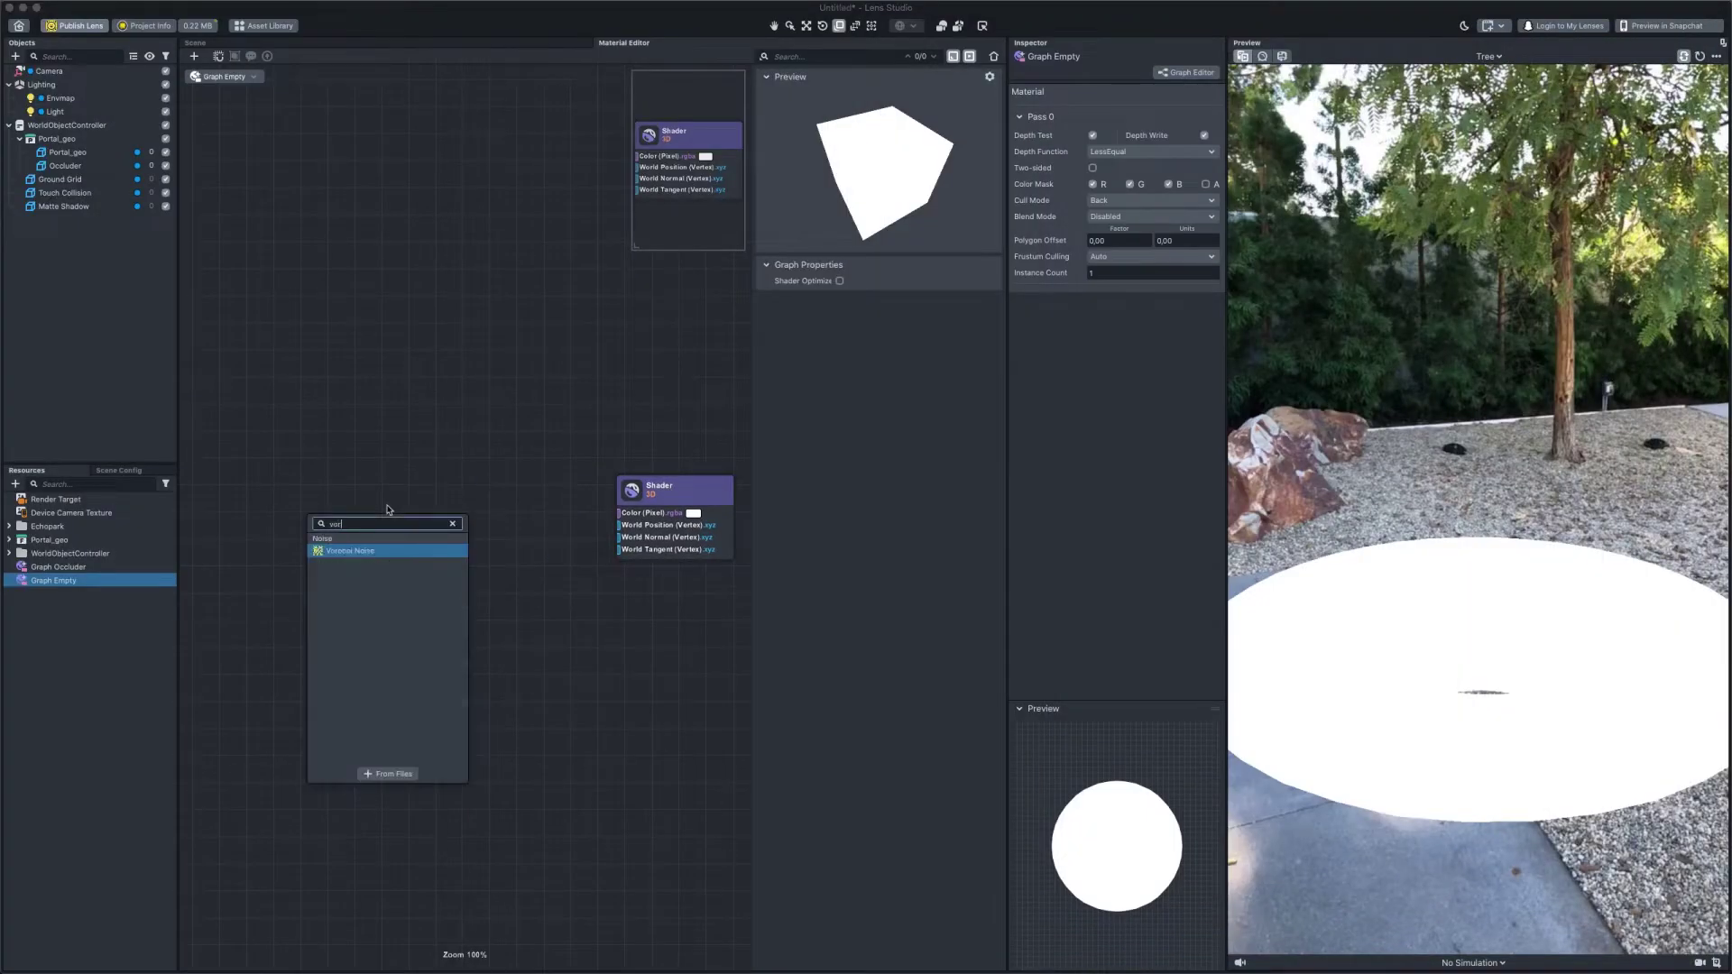
{"action": "left_click", "coordinate": [339, 552]}
{"action": "left_click_drag", "start_coordinate": [412, 530], "coordinate": [451, 502]}
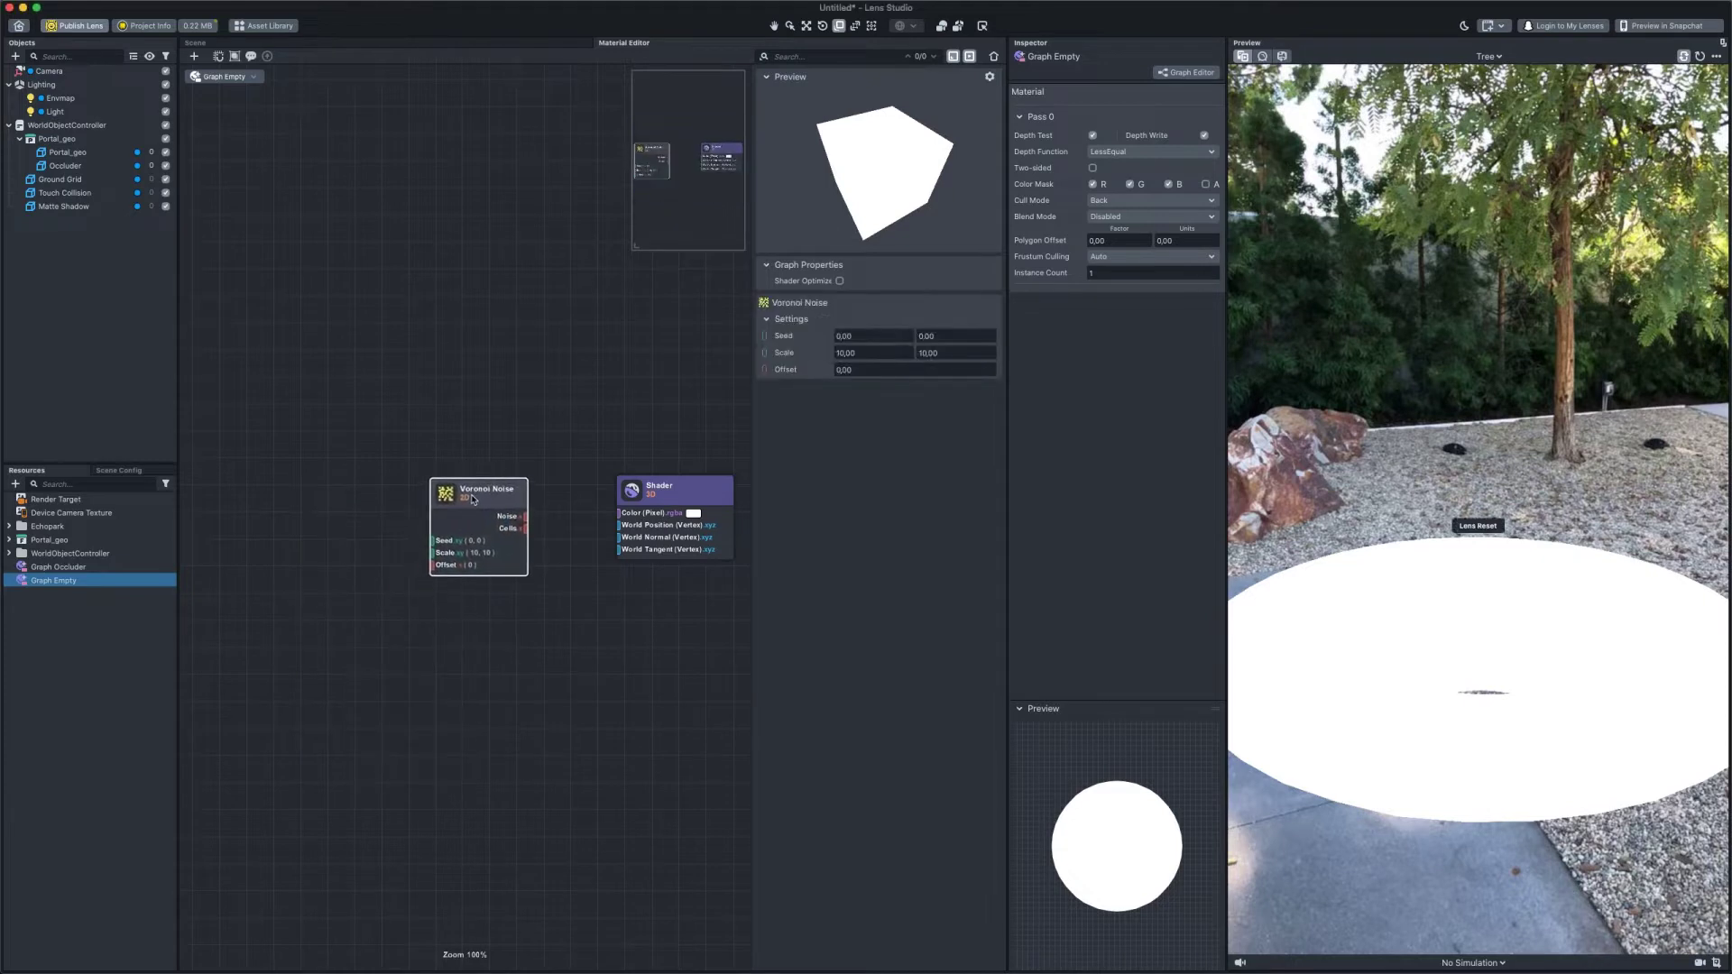
Add a Surface UV Coord 0 node and wire it into the Voronoi Seed input
{"action": "right_click", "coordinate": [355, 505]}
{"action": "type", "text": "uv"}
{"action": "key", "text": "Down"}
{"action": "key", "text": "Down"}
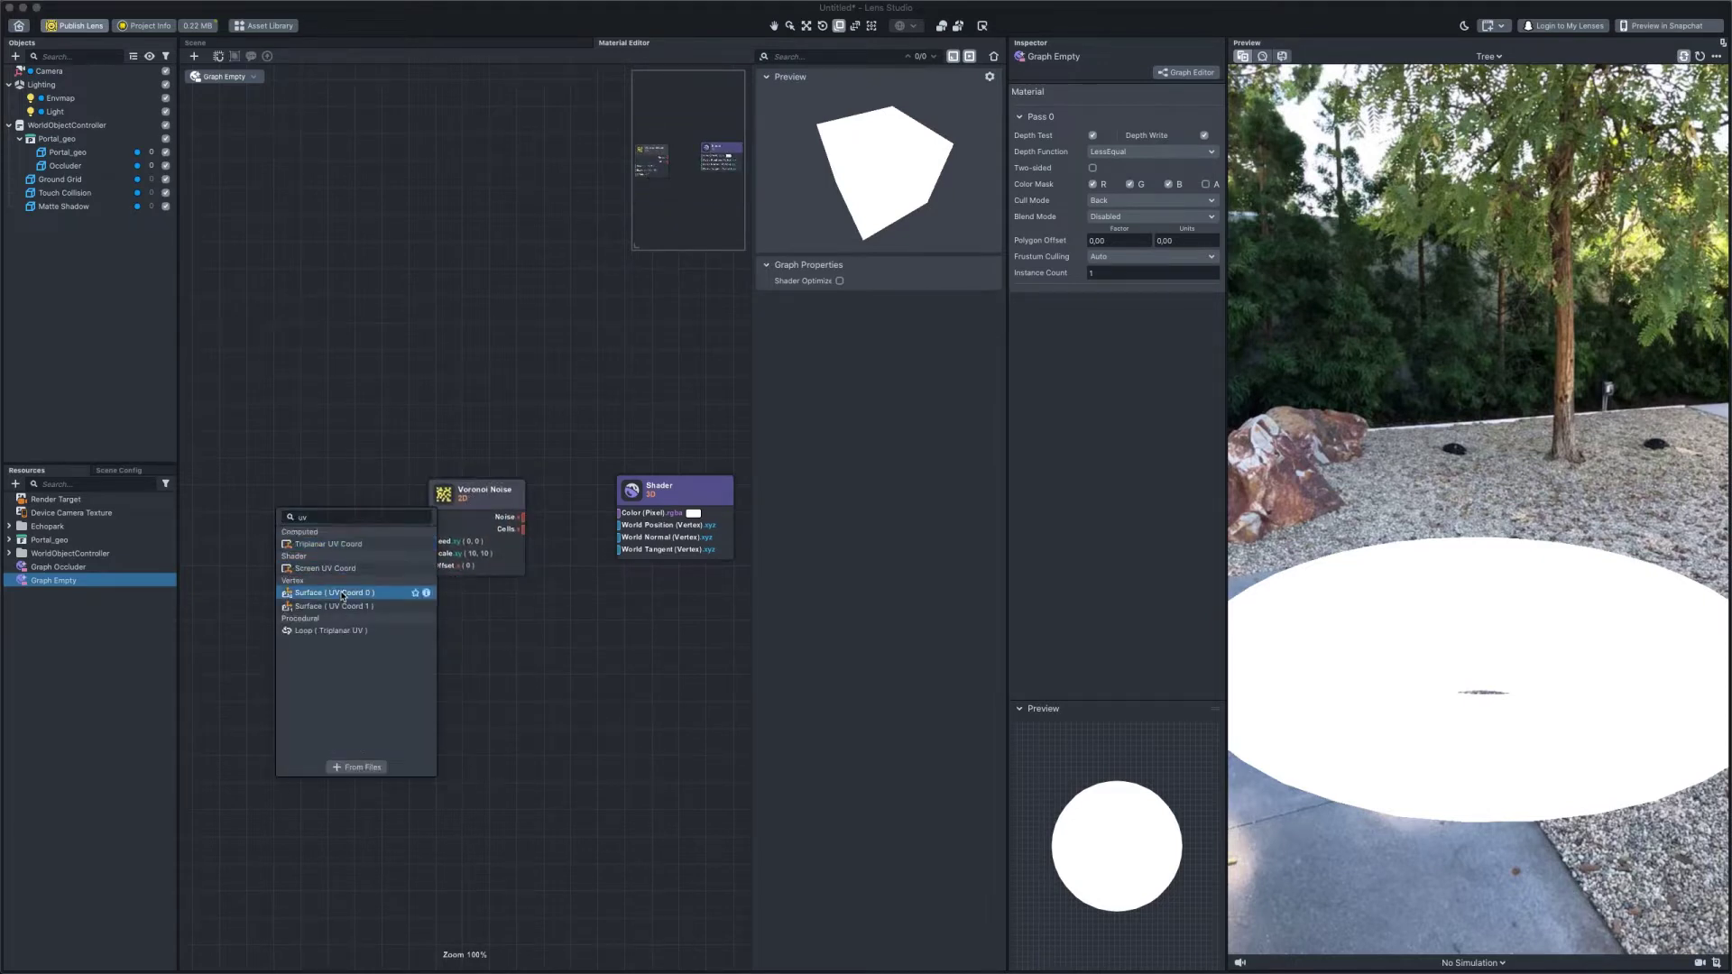
{"action": "key", "text": "Return"}
{"action": "scroll", "coordinate": [422, 521], "scroll_direction": "down", "scroll_amount": 2}
{"action": "left_click_drag", "start_coordinate": [422, 521], "coordinate": [578, 517]}
Insert a Scale Coords node on the UV-to-Voronoi wire
{"action": "left_click", "coordinate": [338, 574]}
{"action": "right_click", "coordinate": [338, 574]}
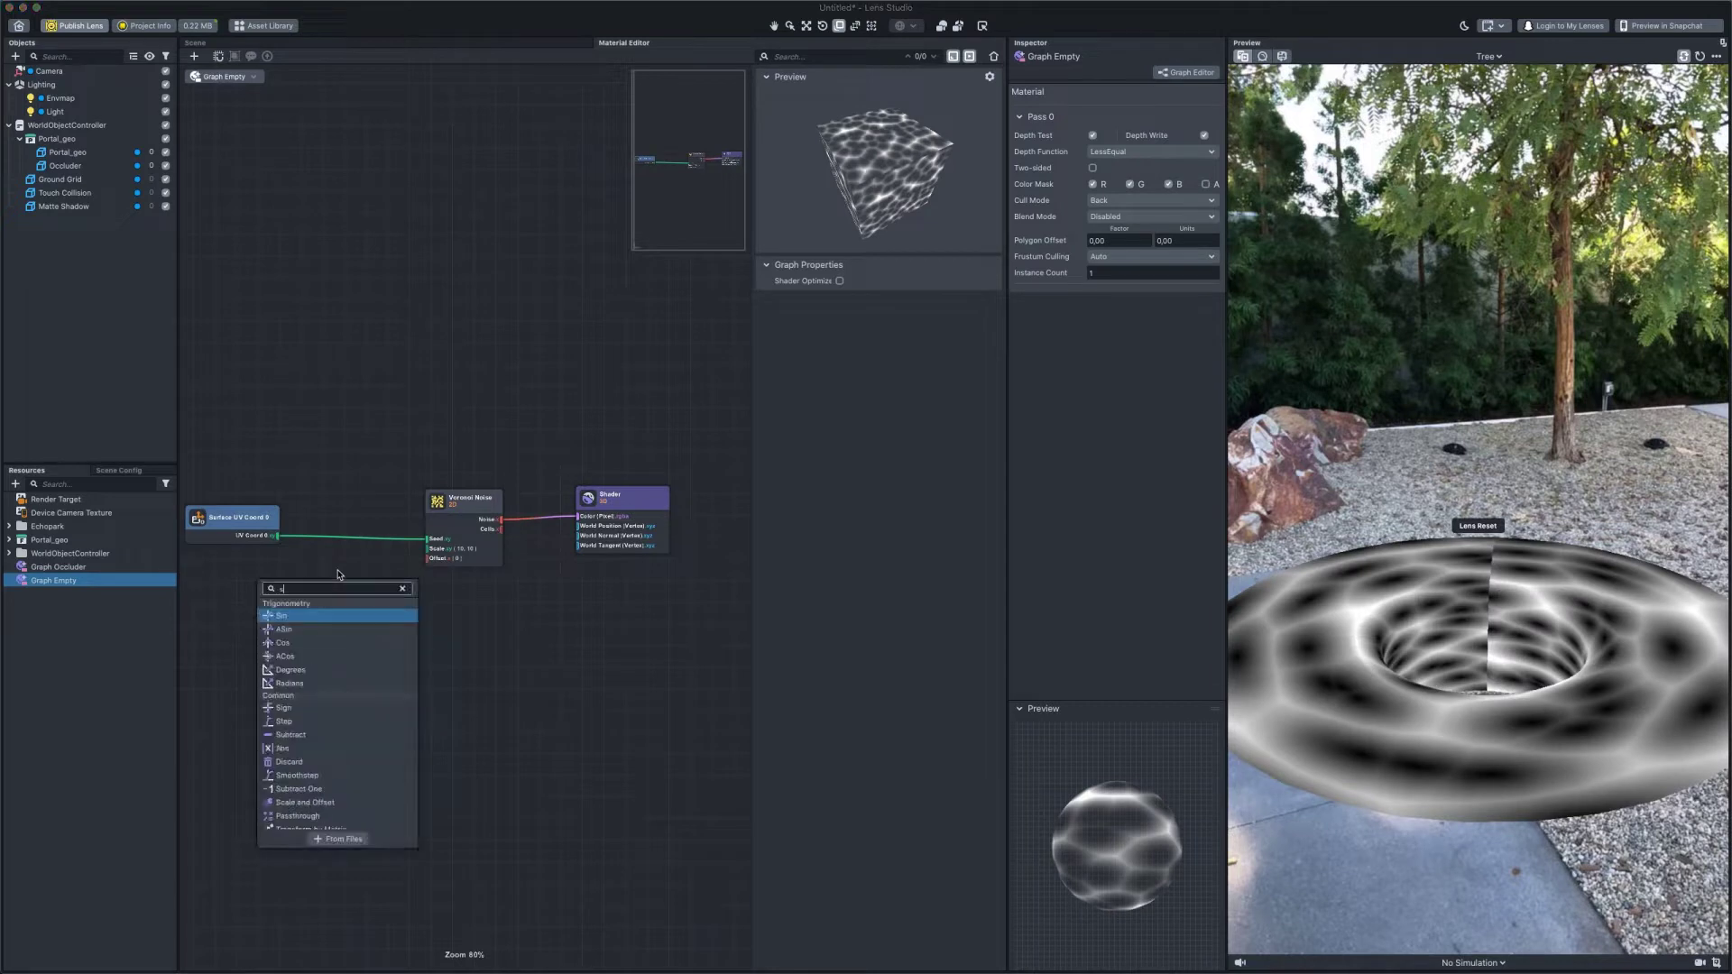
{"action": "type", "text": "sc"}
{"action": "left_click", "coordinate": [318, 654]}
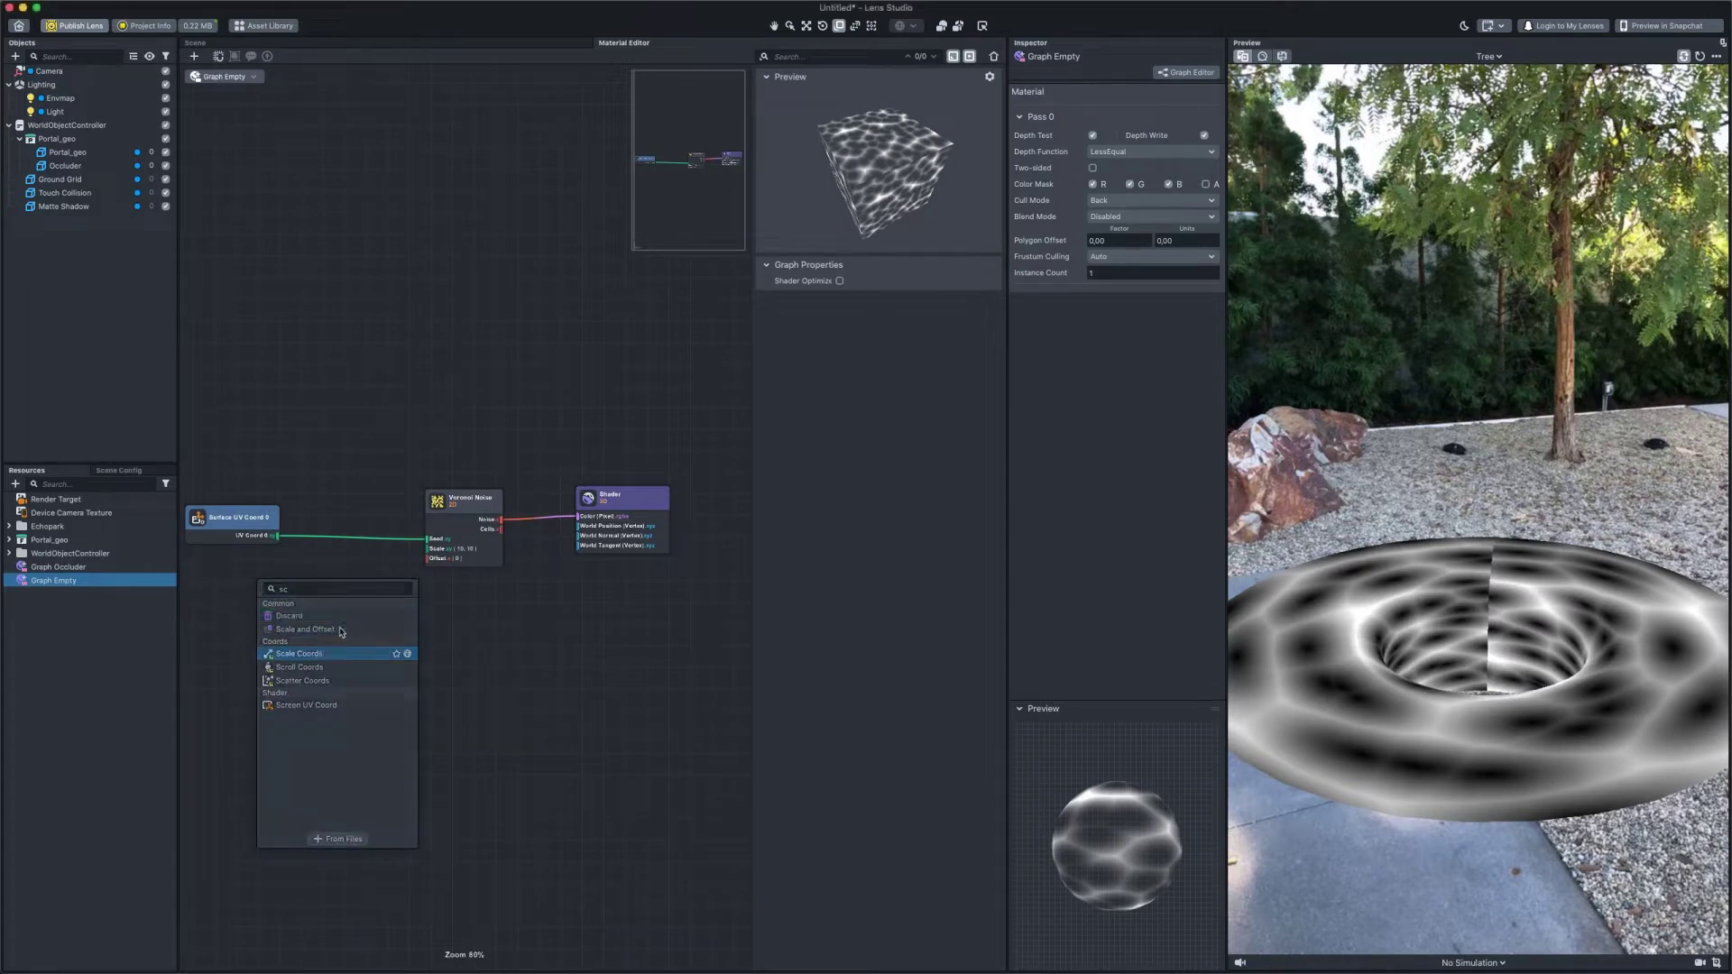
{"action": "left_click_drag", "start_coordinate": [367, 581], "coordinate": [316, 509]}
Set the Voronoi Noise scale to 1, 1
{"action": "left_click", "coordinate": [462, 504]}
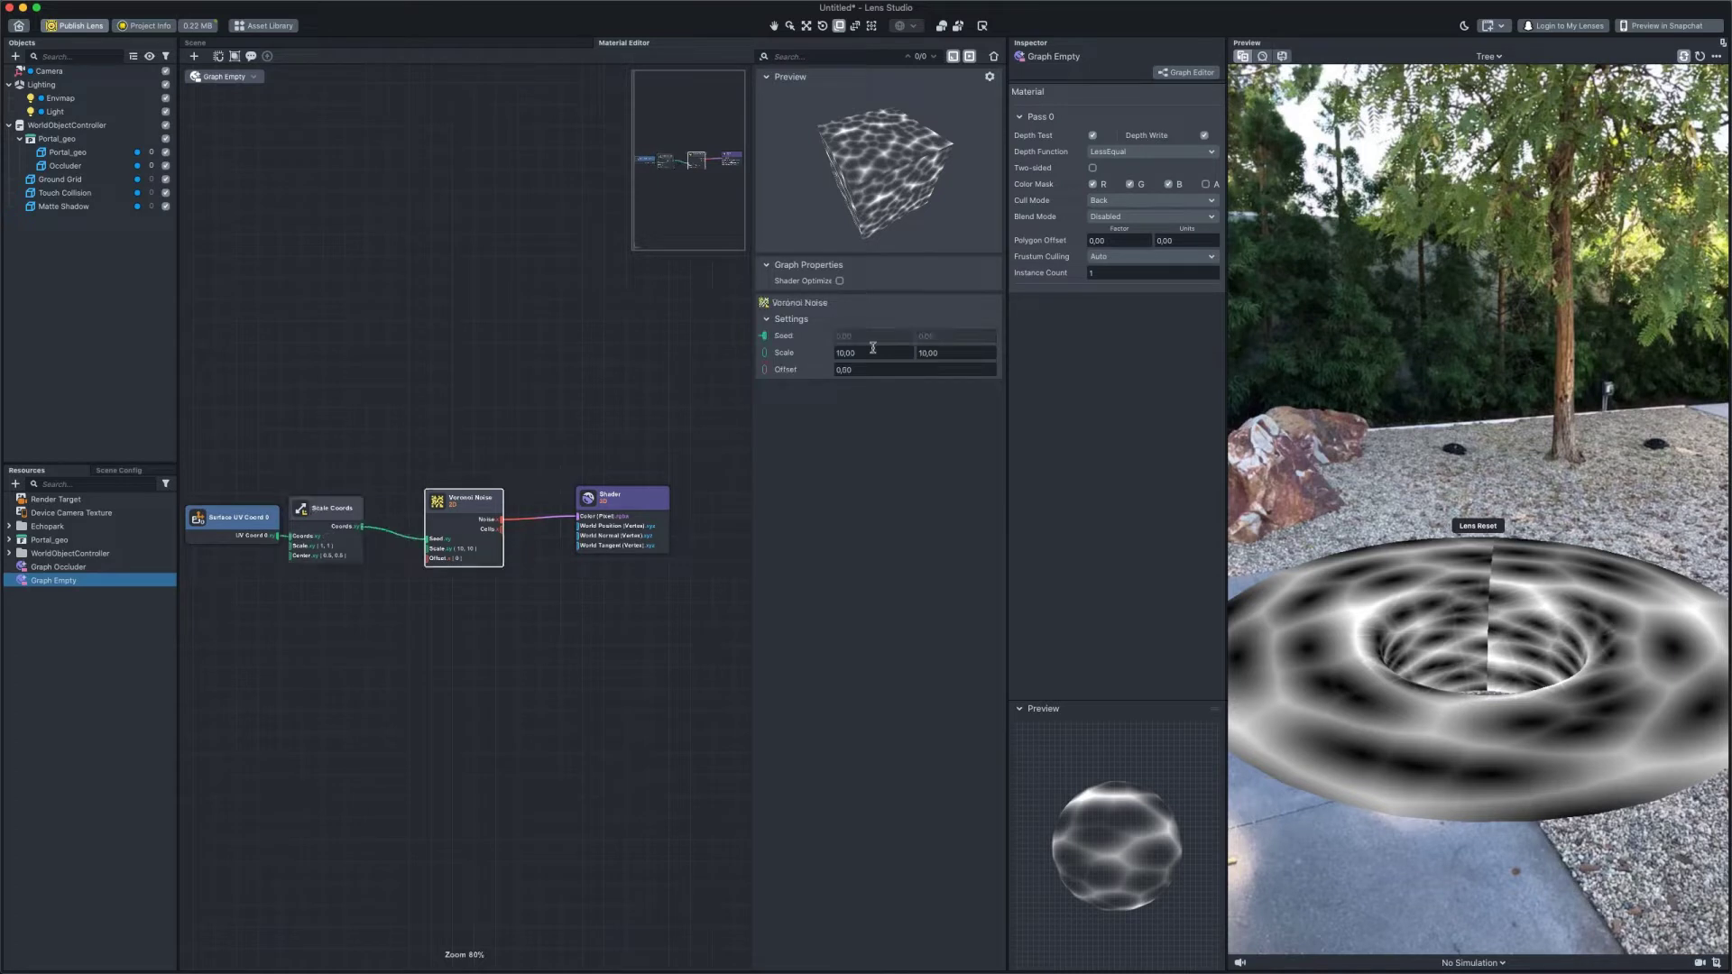
{"action": "left_click_drag", "start_coordinate": [873, 350], "coordinate": [797, 348]}
{"action": "type", "text": "1"}
{"action": "key", "text": "Tab"}
{"action": "type", "text": "1"}
{"action": "key", "text": "Return"}
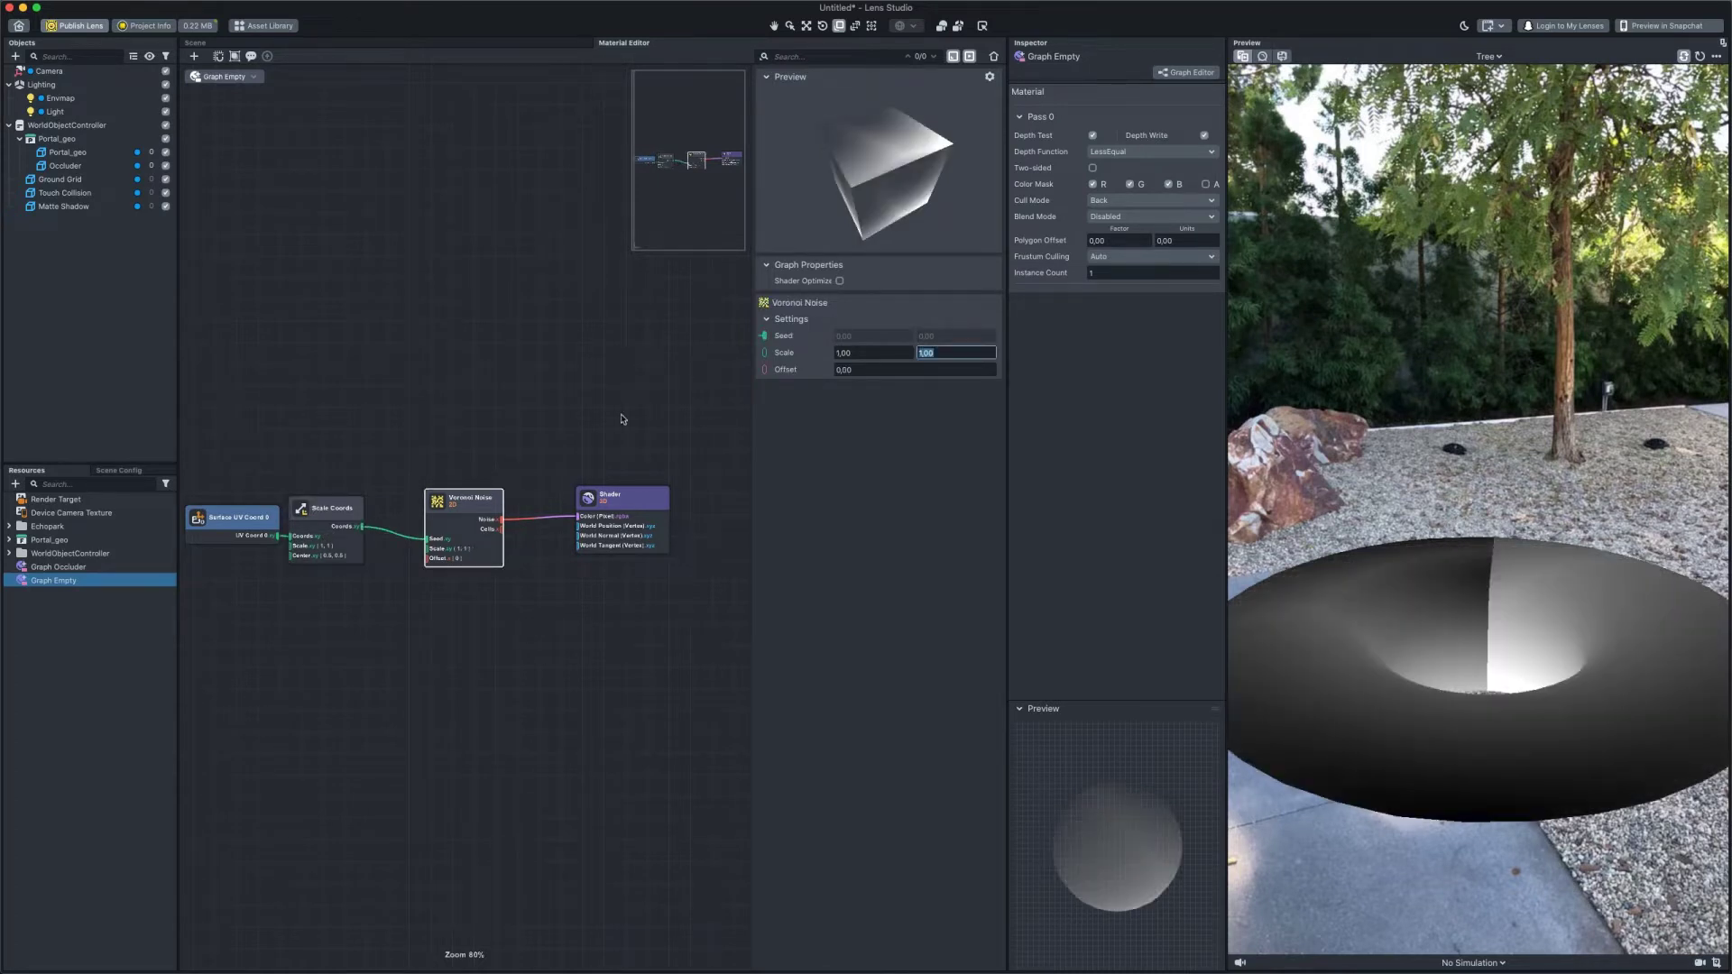
Set the Scale Coords scale to 70, 3
{"action": "scroll", "coordinate": [348, 533], "scroll_direction": "up", "scroll_amount": 2}
{"action": "left_click", "coordinate": [332, 502]}
{"action": "left_click_drag", "start_coordinate": [863, 352], "coordinate": [796, 335]}
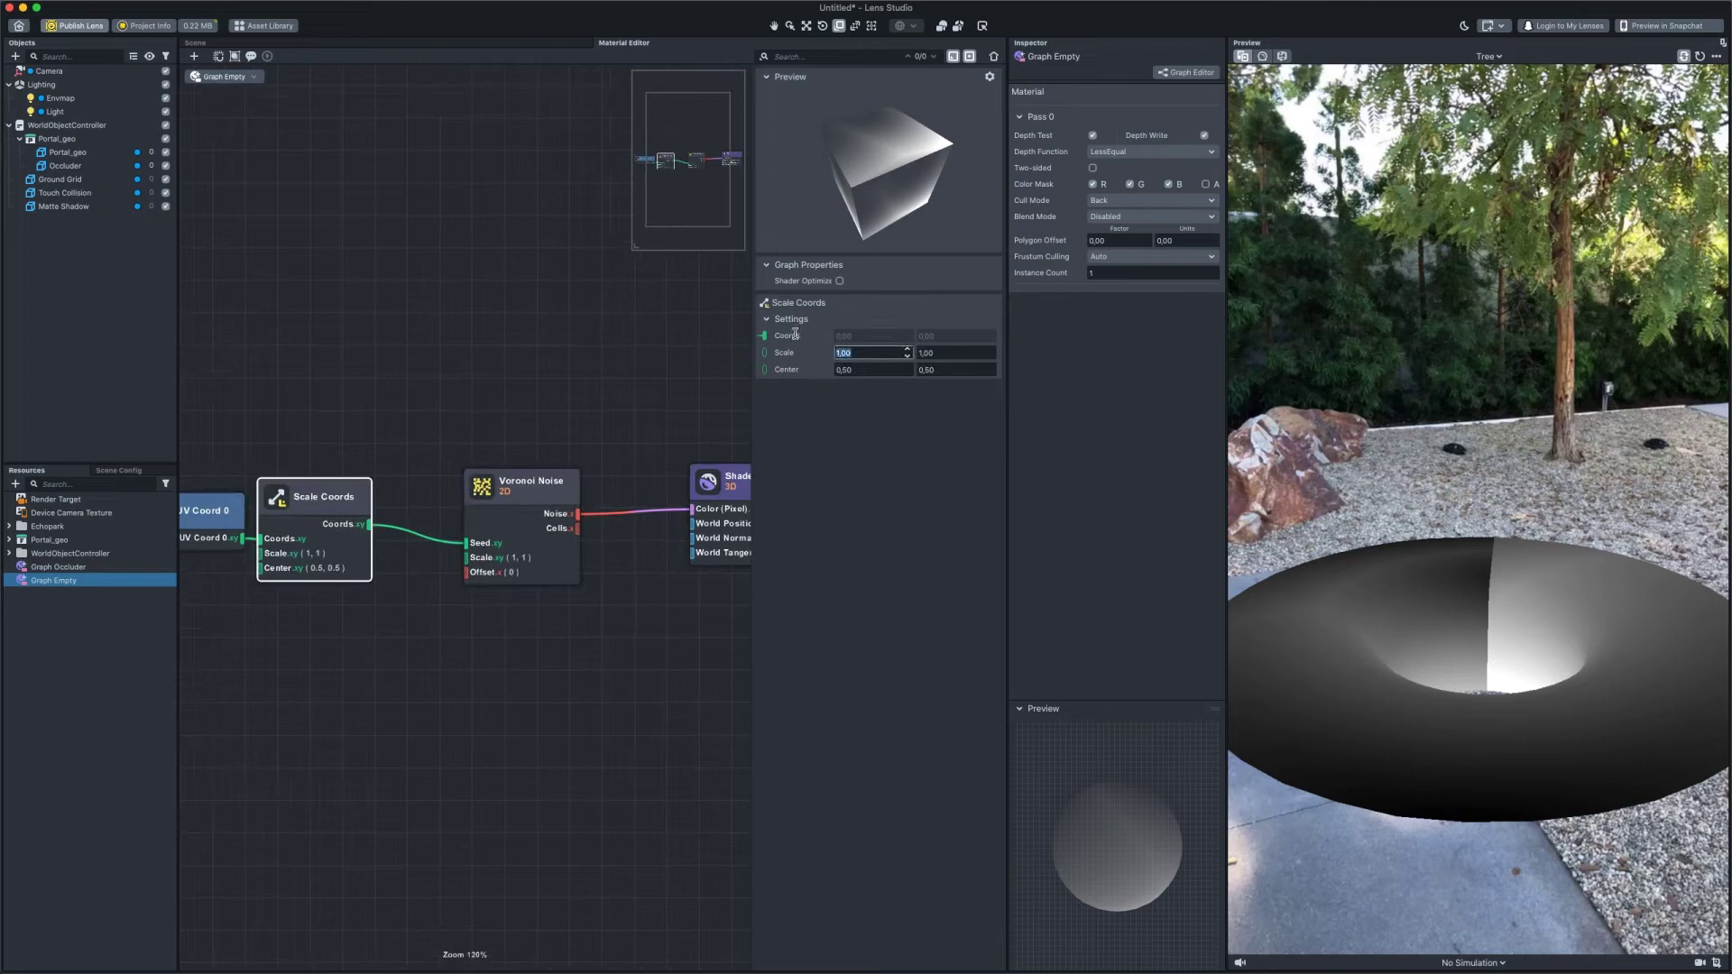
{"action": "type", "text": "70"}
{"action": "key", "text": "Tab"}
{"action": "type", "text": "3"}
{"action": "key", "text": "Return"}
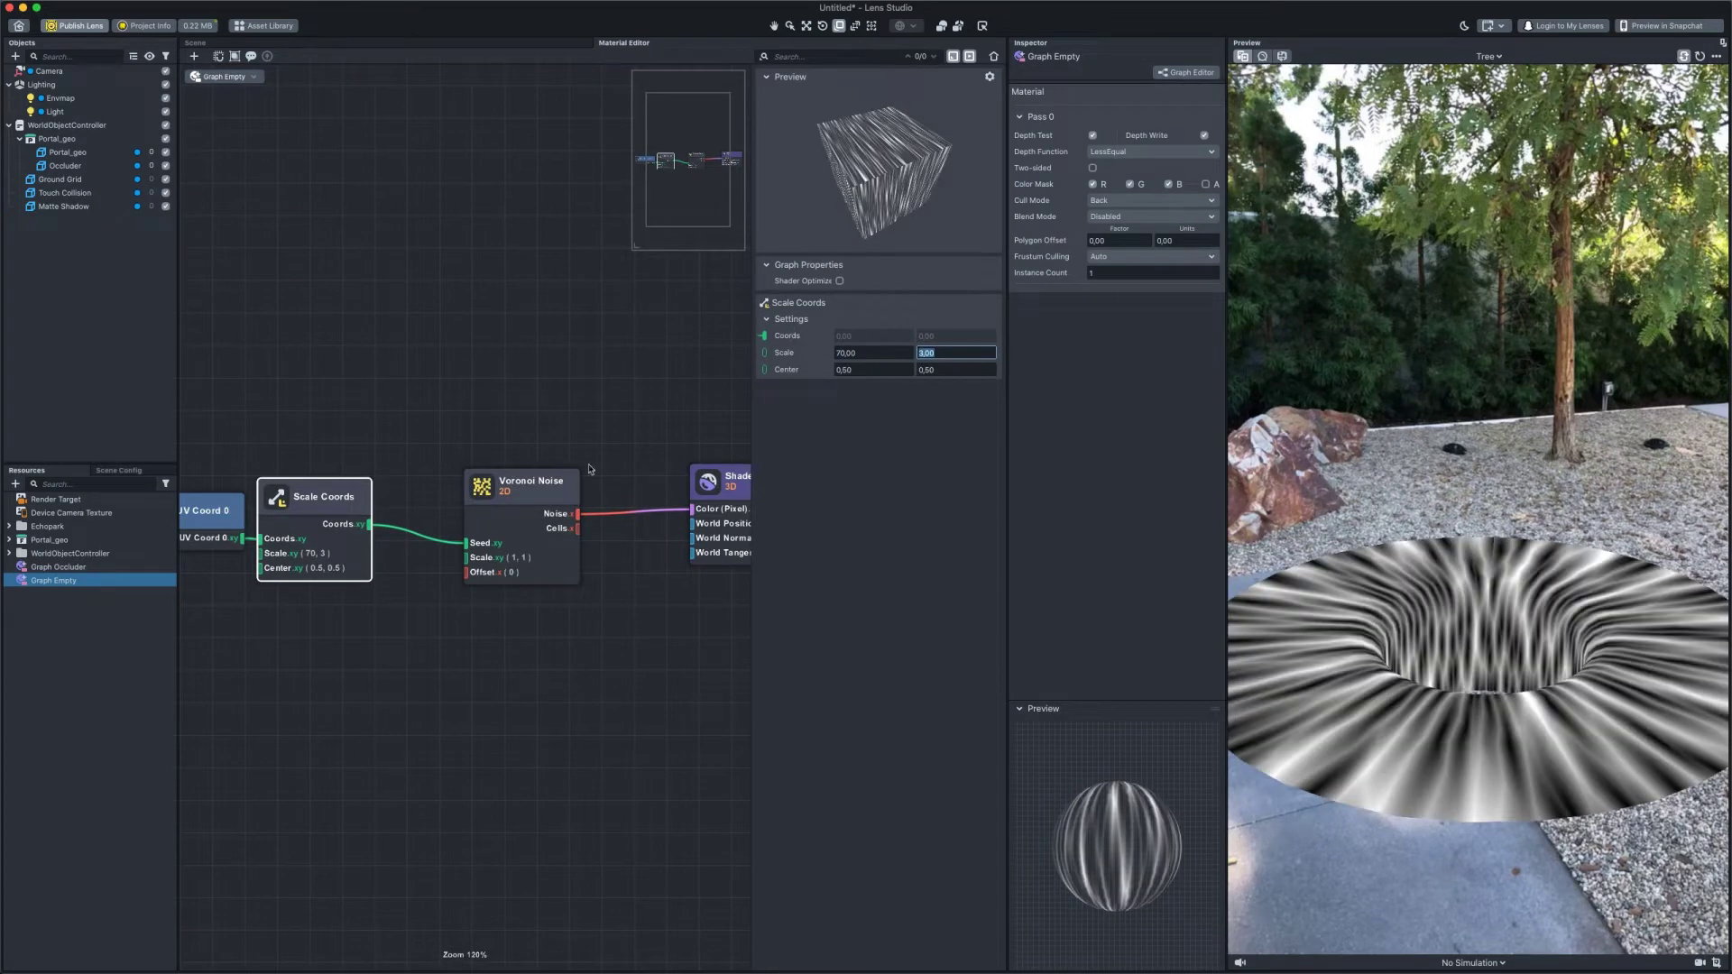
{"action": "left_click_drag", "start_coordinate": [527, 487], "coordinate": [572, 486]}
Insert an Add node between Scale Coords and Voronoi Noise
{"action": "right_click", "coordinate": [446, 580]}
{"action": "type", "text": "add"}
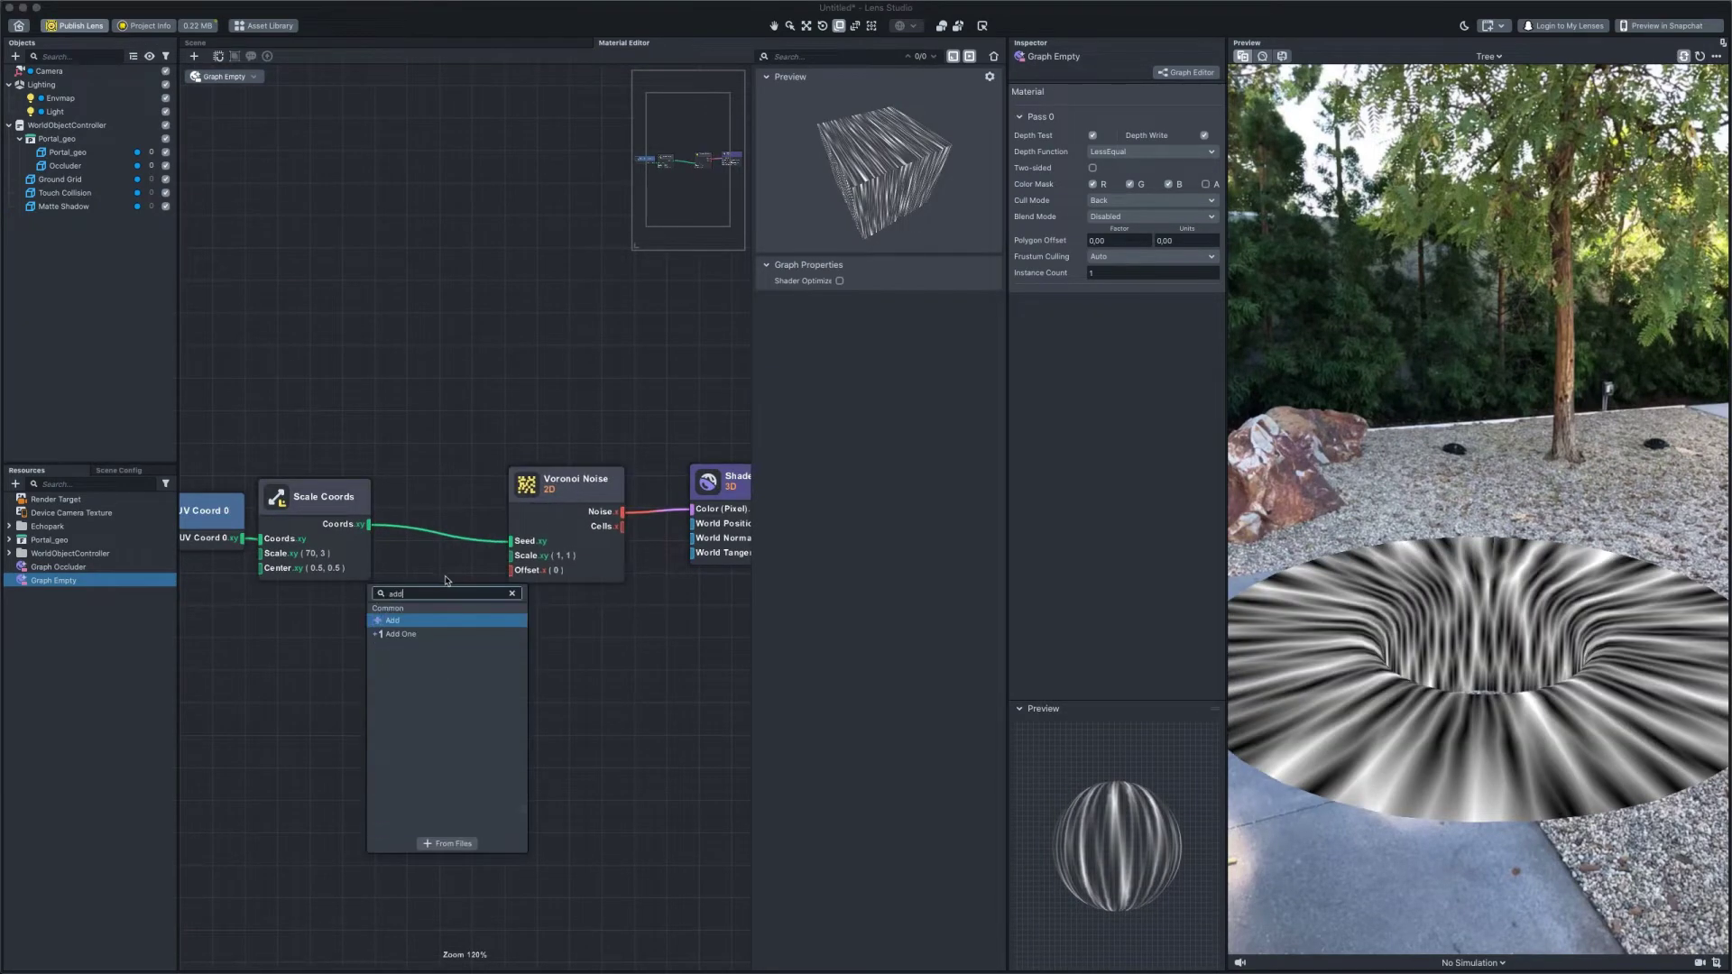
{"action": "left_click", "coordinate": [427, 620]}
{"action": "left_click_drag", "start_coordinate": [476, 588], "coordinate": [419, 494]}
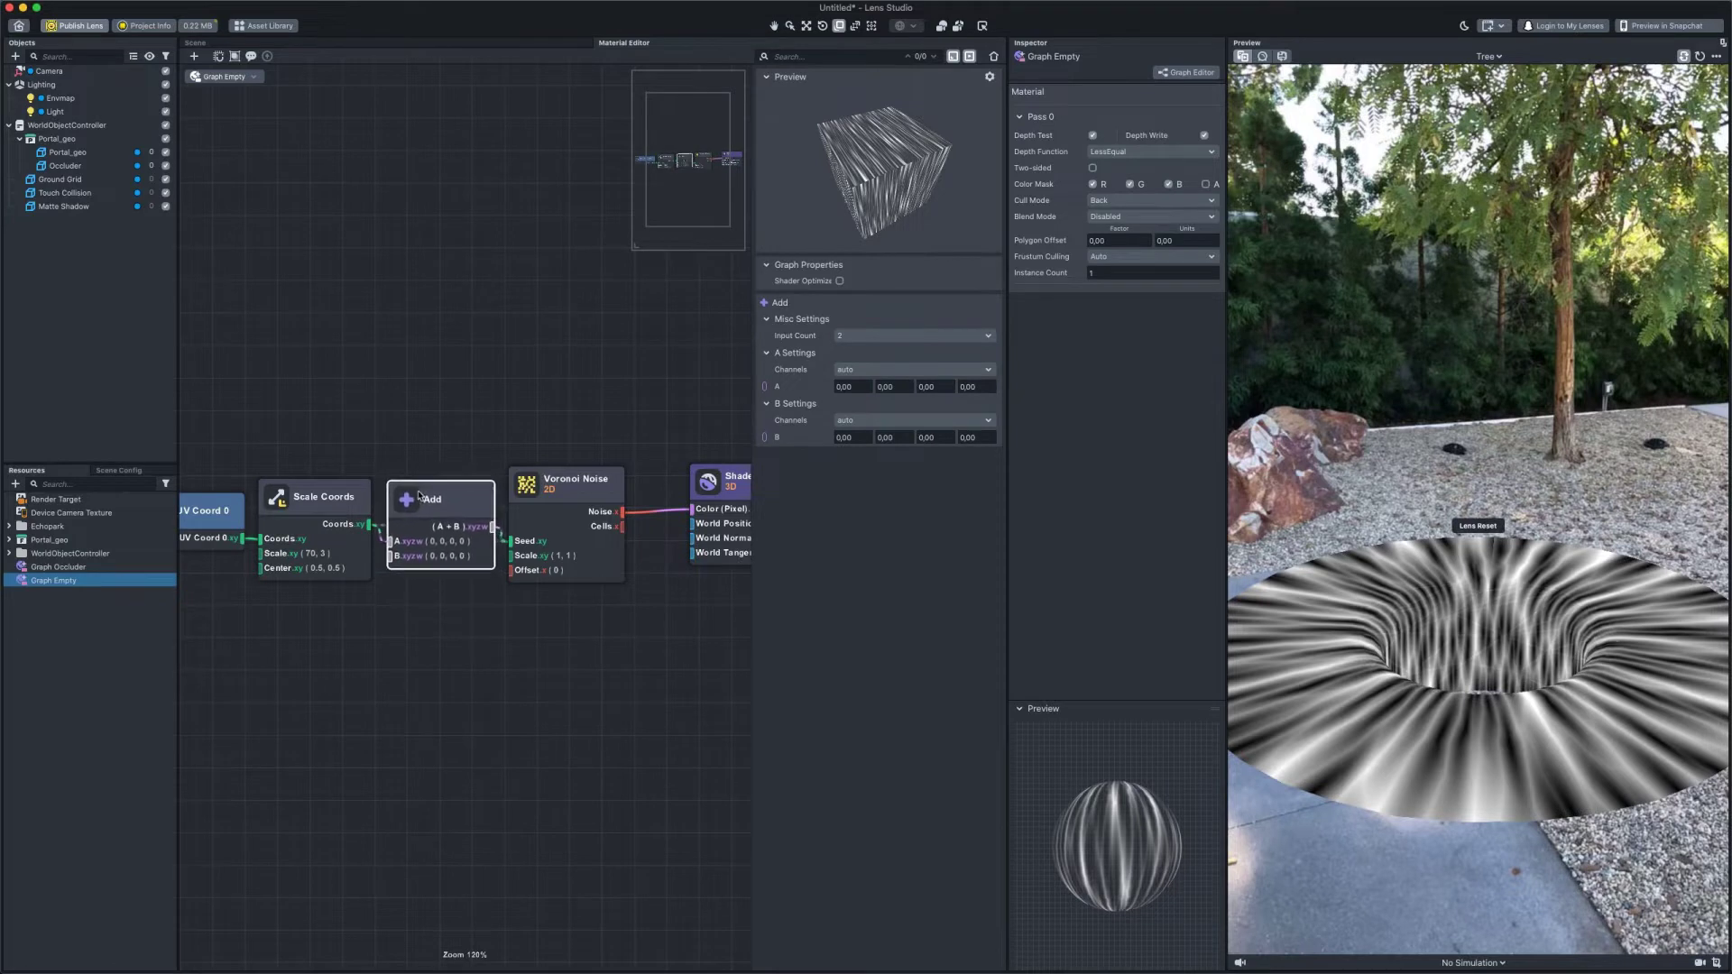
Add an Elapsed Time node and wire it into the Voronoi Offset input
{"action": "right_click", "coordinate": [359, 648]}
{"action": "type", "text": "time"}
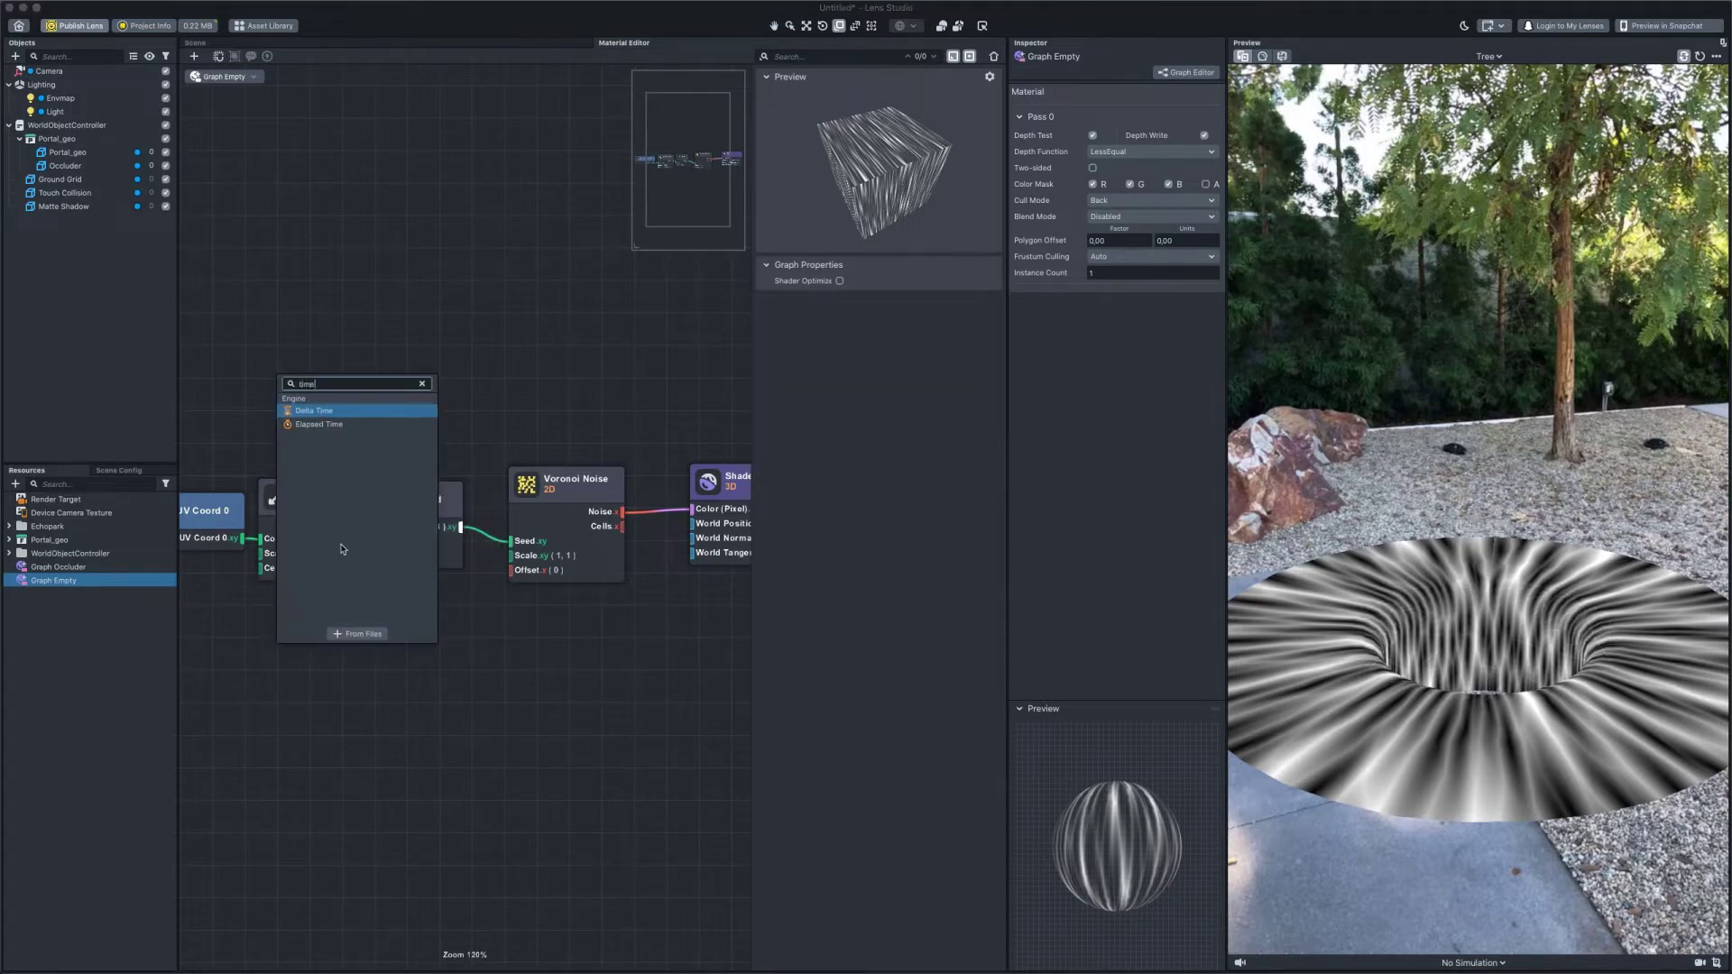
{"action": "left_click", "coordinate": [316, 424]}
{"action": "left_click_drag", "start_coordinate": [416, 669], "coordinate": [403, 559]}
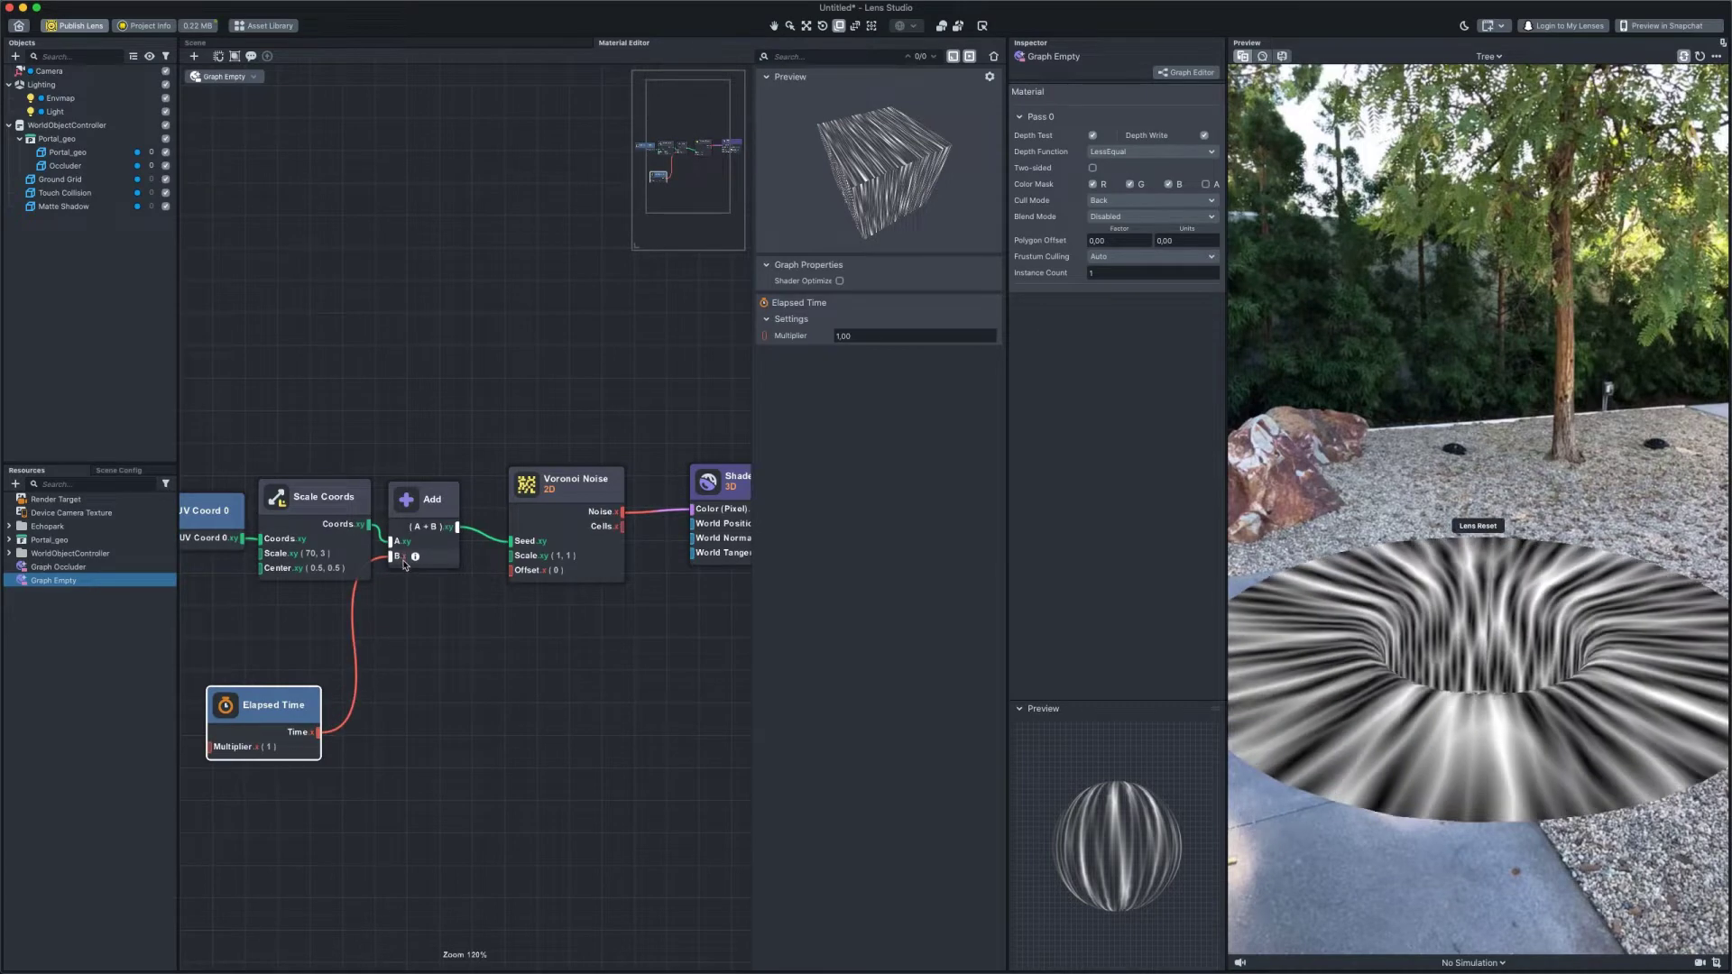
{"action": "left_click_drag", "start_coordinate": [318, 732], "coordinate": [510, 570]}
{"action": "left_click", "coordinate": [458, 689]}
Insert a Multiply node with B set to 4 on the time-to-offset wire
{"action": "right_click", "coordinate": [458, 689]}
{"action": "type", "text": "mul"}
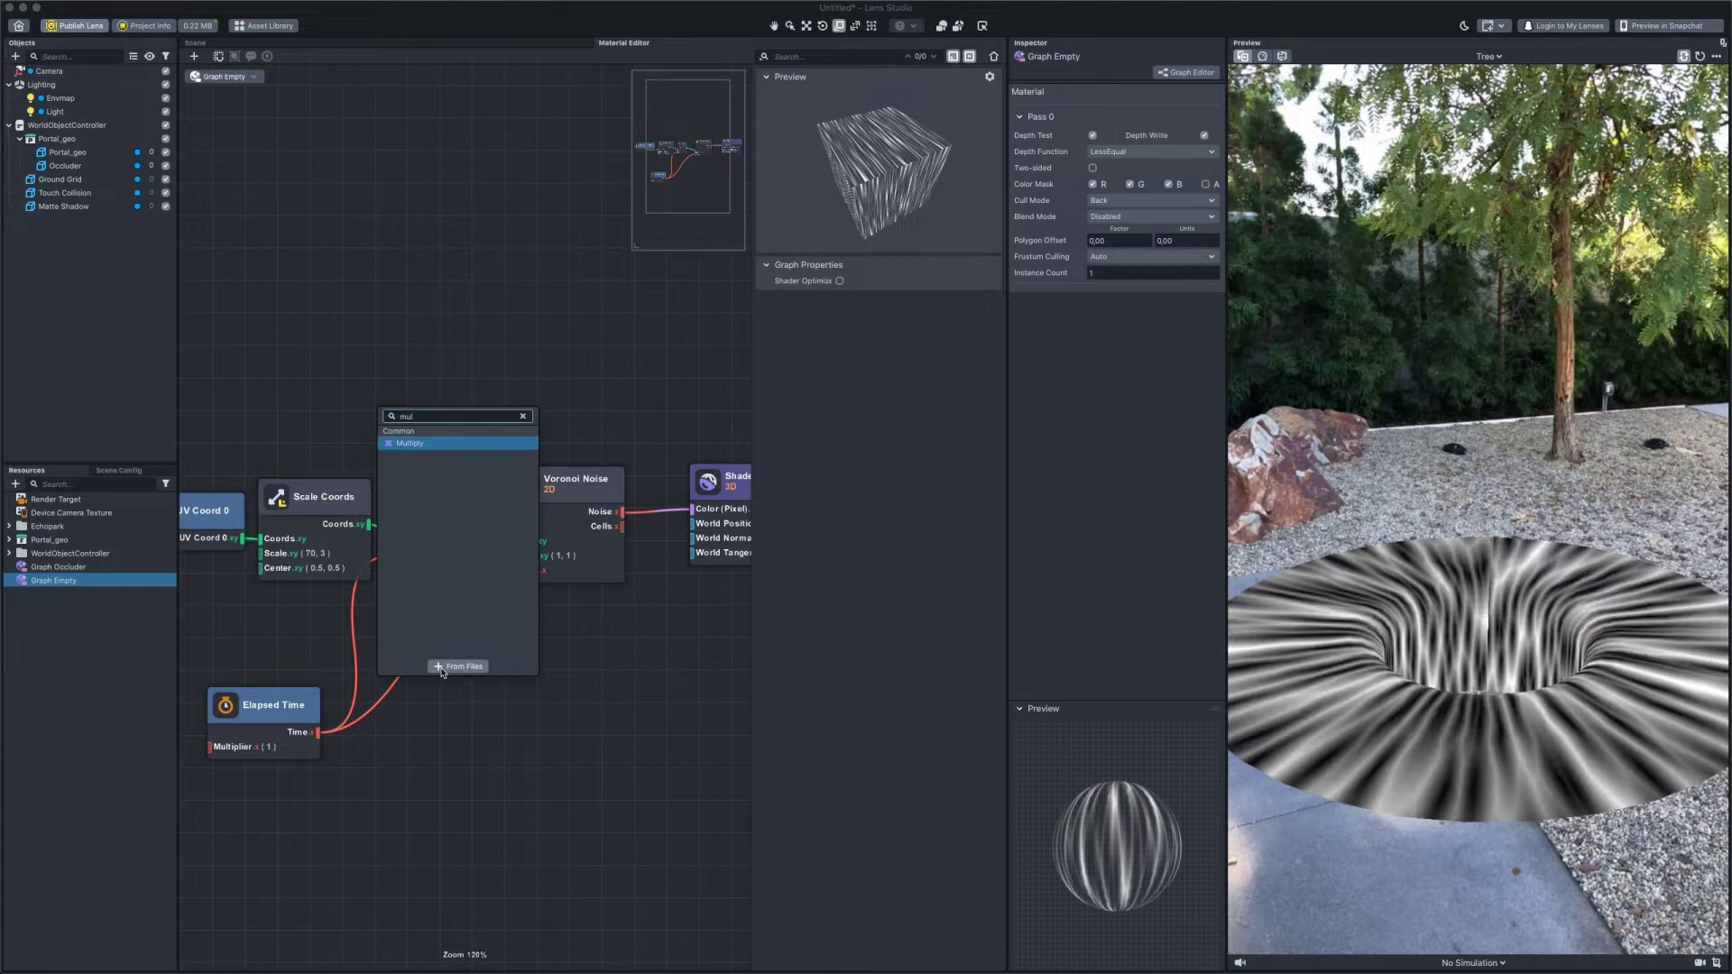
{"action": "left_click", "coordinate": [434, 443]}
{"action": "left_click_drag", "start_coordinate": [486, 704], "coordinate": [418, 685]}
{"action": "left_click_drag", "start_coordinate": [864, 438], "coordinate": [777, 428]}
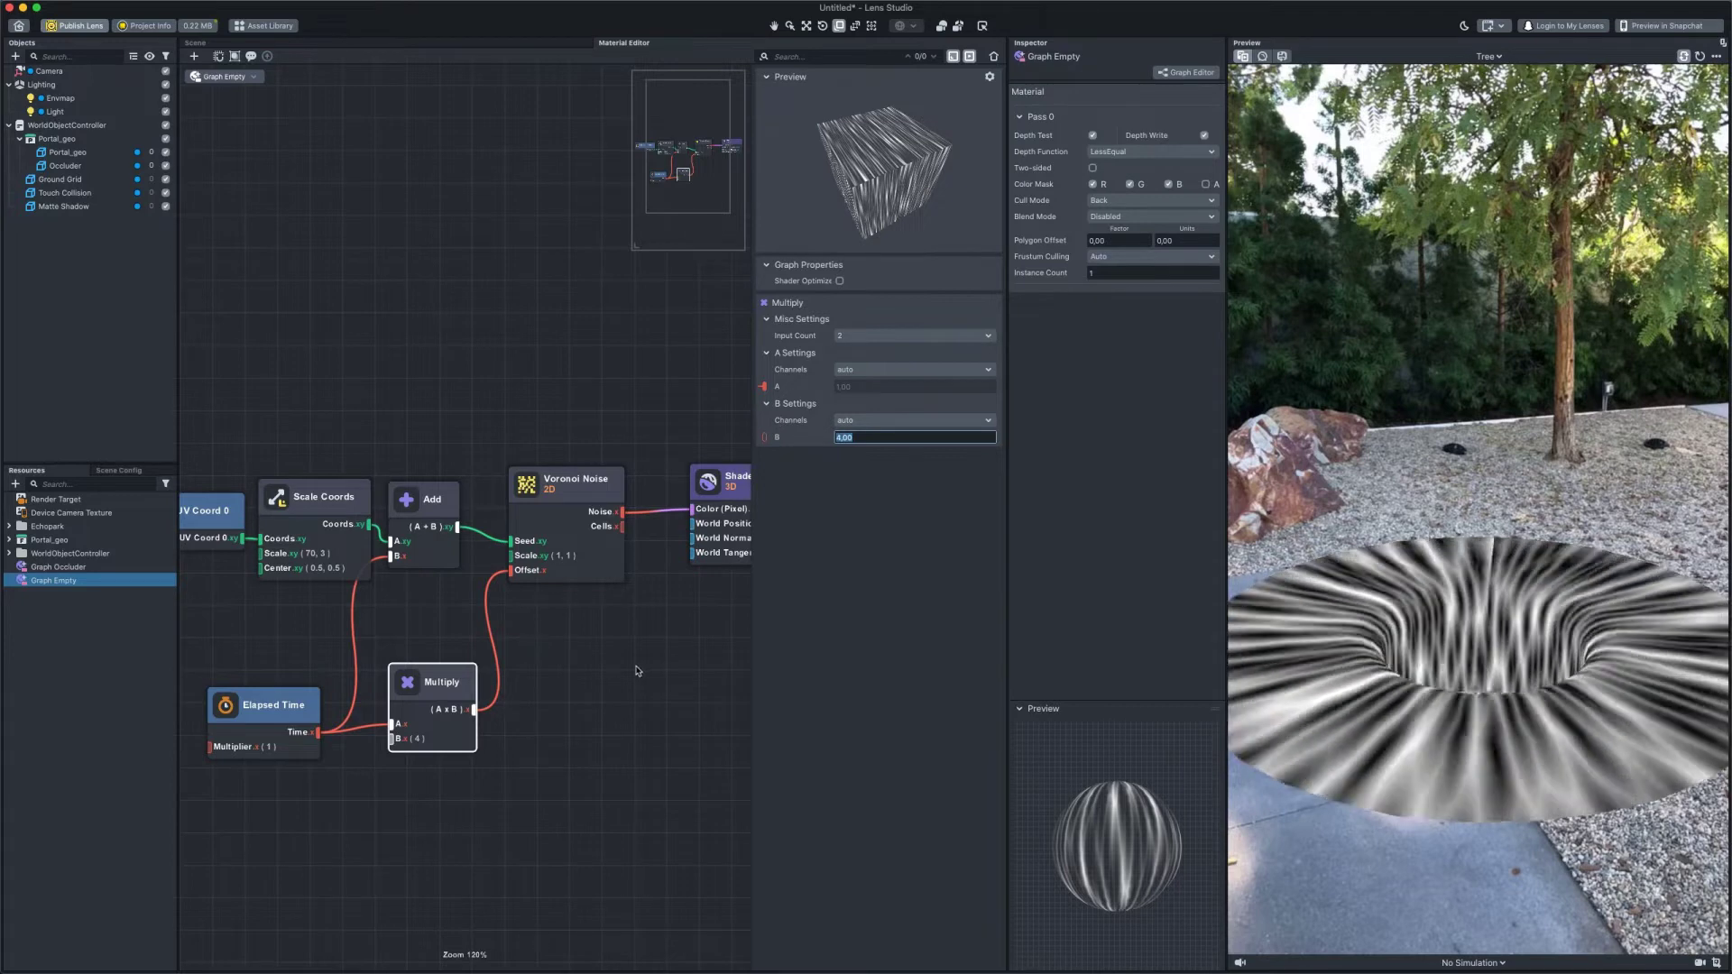
{"action": "middle_click_drag", "start_coordinate": [641, 672], "coordinate": [361, 661]}
Add a Step node fed by the Voronoi noise, with its threshold A set to 0.5
{"action": "left_click_drag", "start_coordinate": [454, 486], "coordinate": [667, 487]}
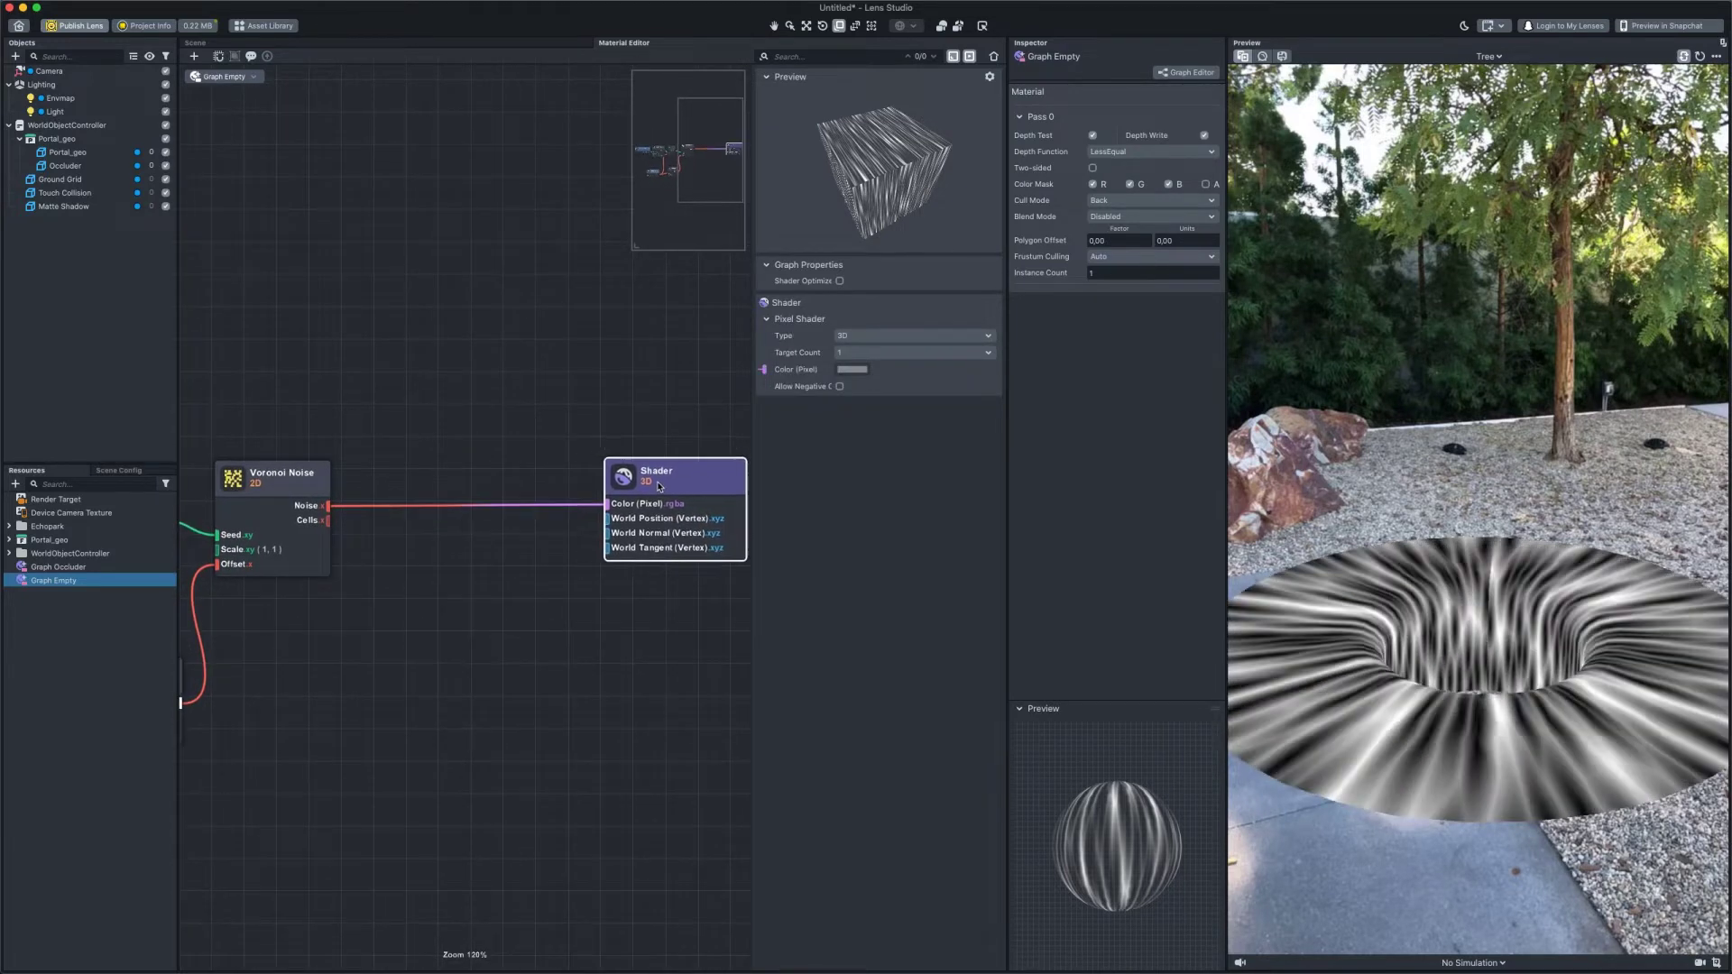
{"action": "right_click", "coordinate": [438, 558]}
{"action": "type", "text": "st"}
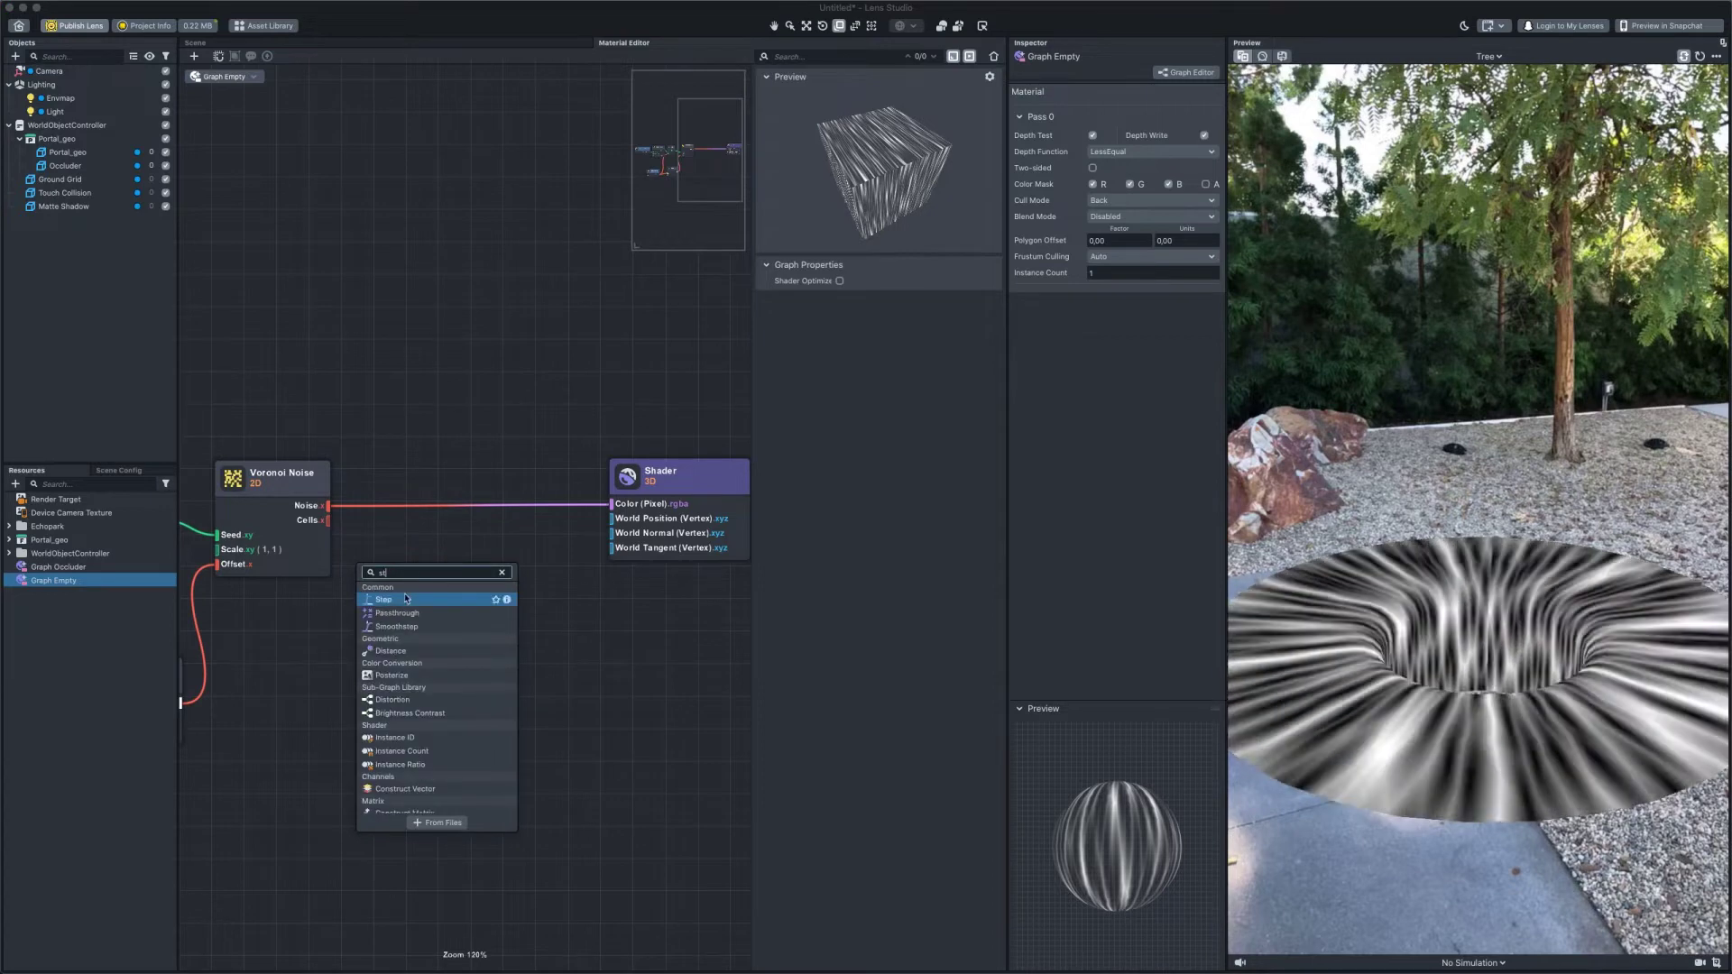
{"action": "left_click", "coordinate": [405, 598]}
{"action": "left_click_drag", "start_coordinate": [469, 577], "coordinate": [391, 414]}
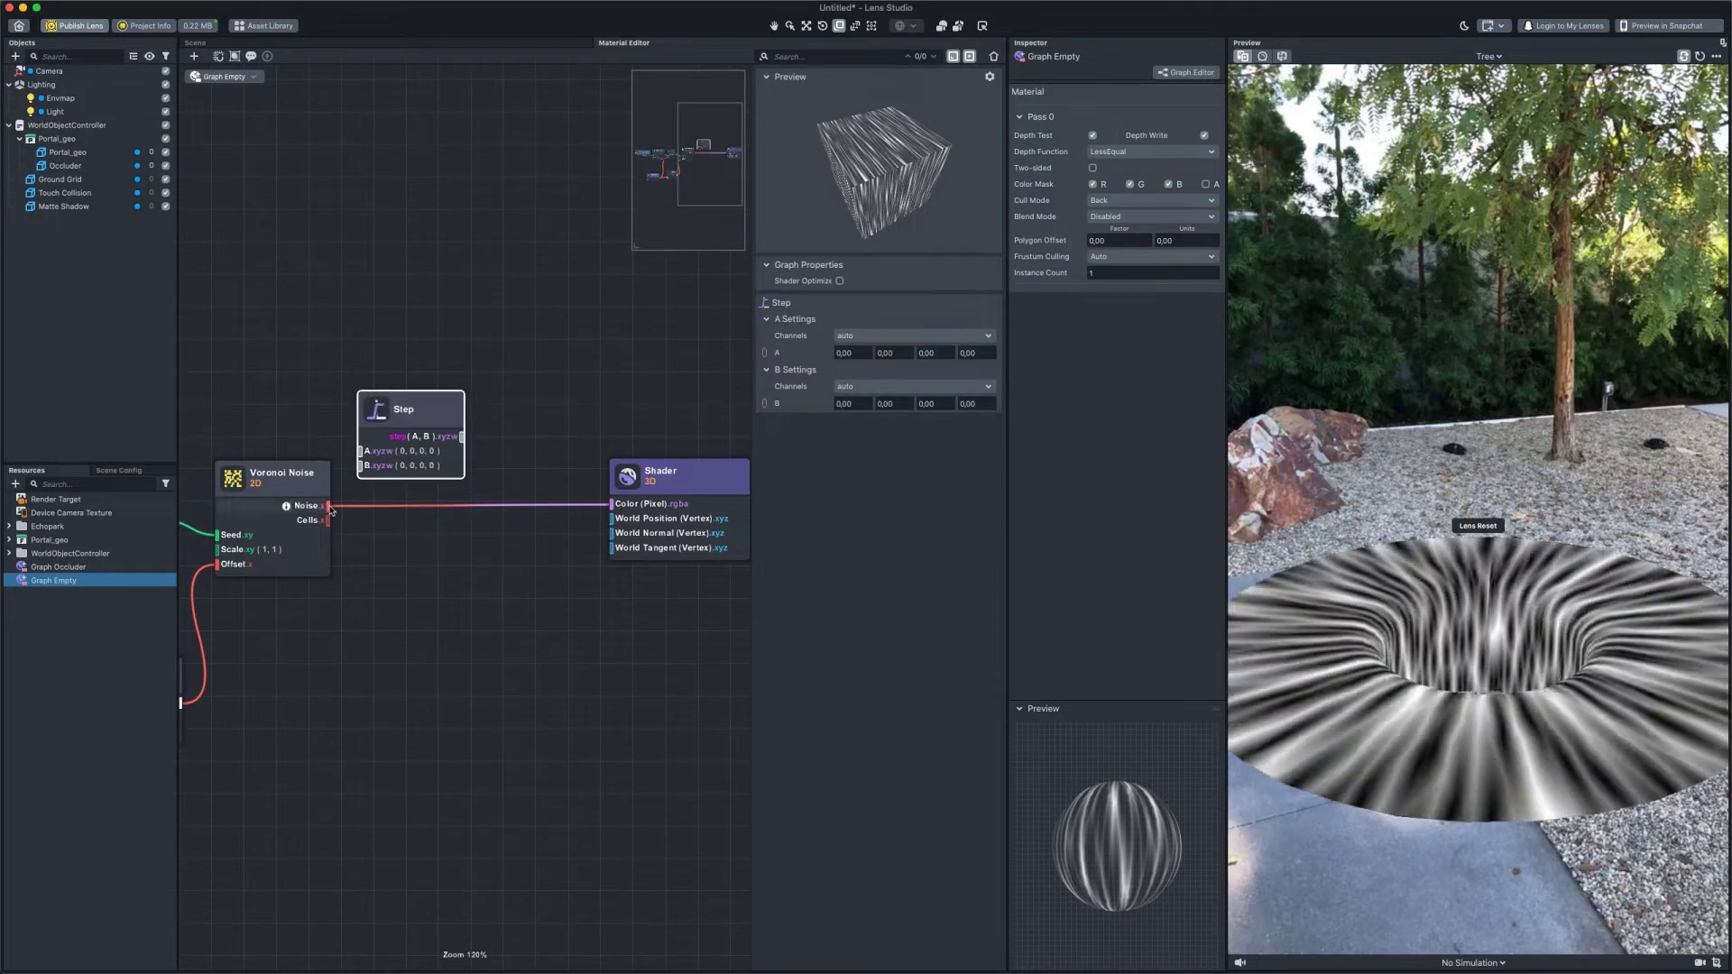
{"action": "left_click_drag", "start_coordinate": [328, 506], "coordinate": [615, 504]}
{"action": "left_click", "coordinate": [863, 351]}
{"action": "type", "text": ",5"}
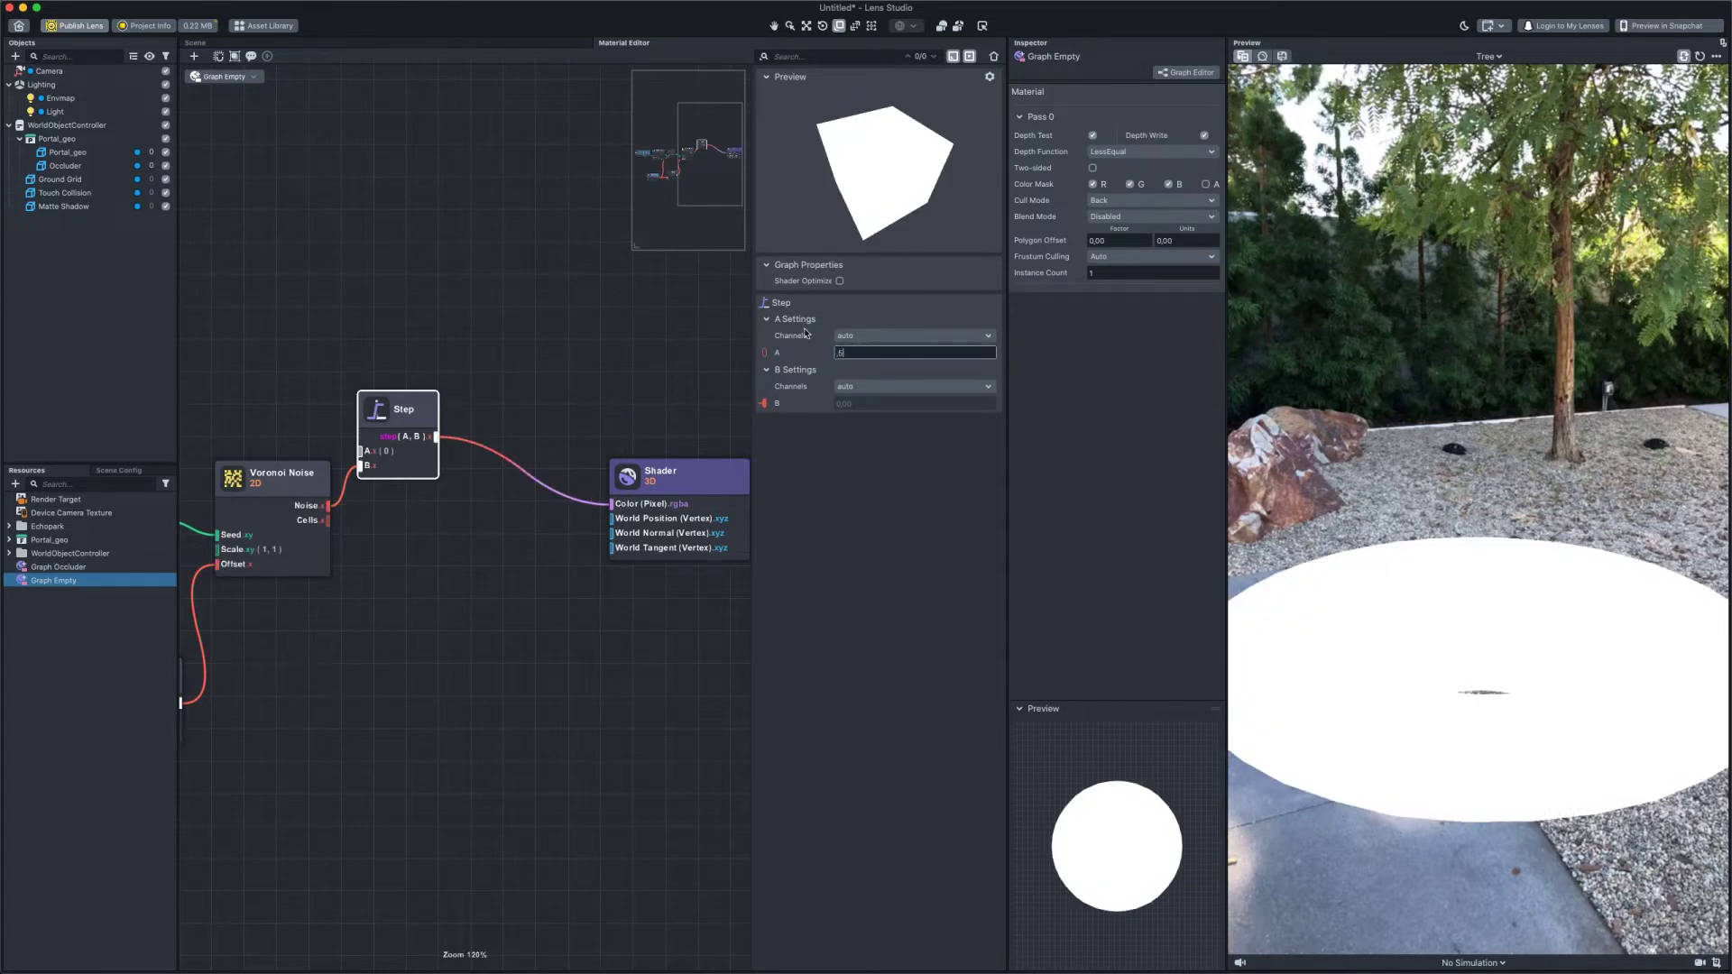
{"action": "key", "text": "Return"}
{"action": "left_click", "coordinate": [479, 558]}
Insert a Multiply between Step and Shader, with Voronoi Cells into its B input
{"action": "key", "text": "Tab"}
{"action": "type", "text": "mul"}
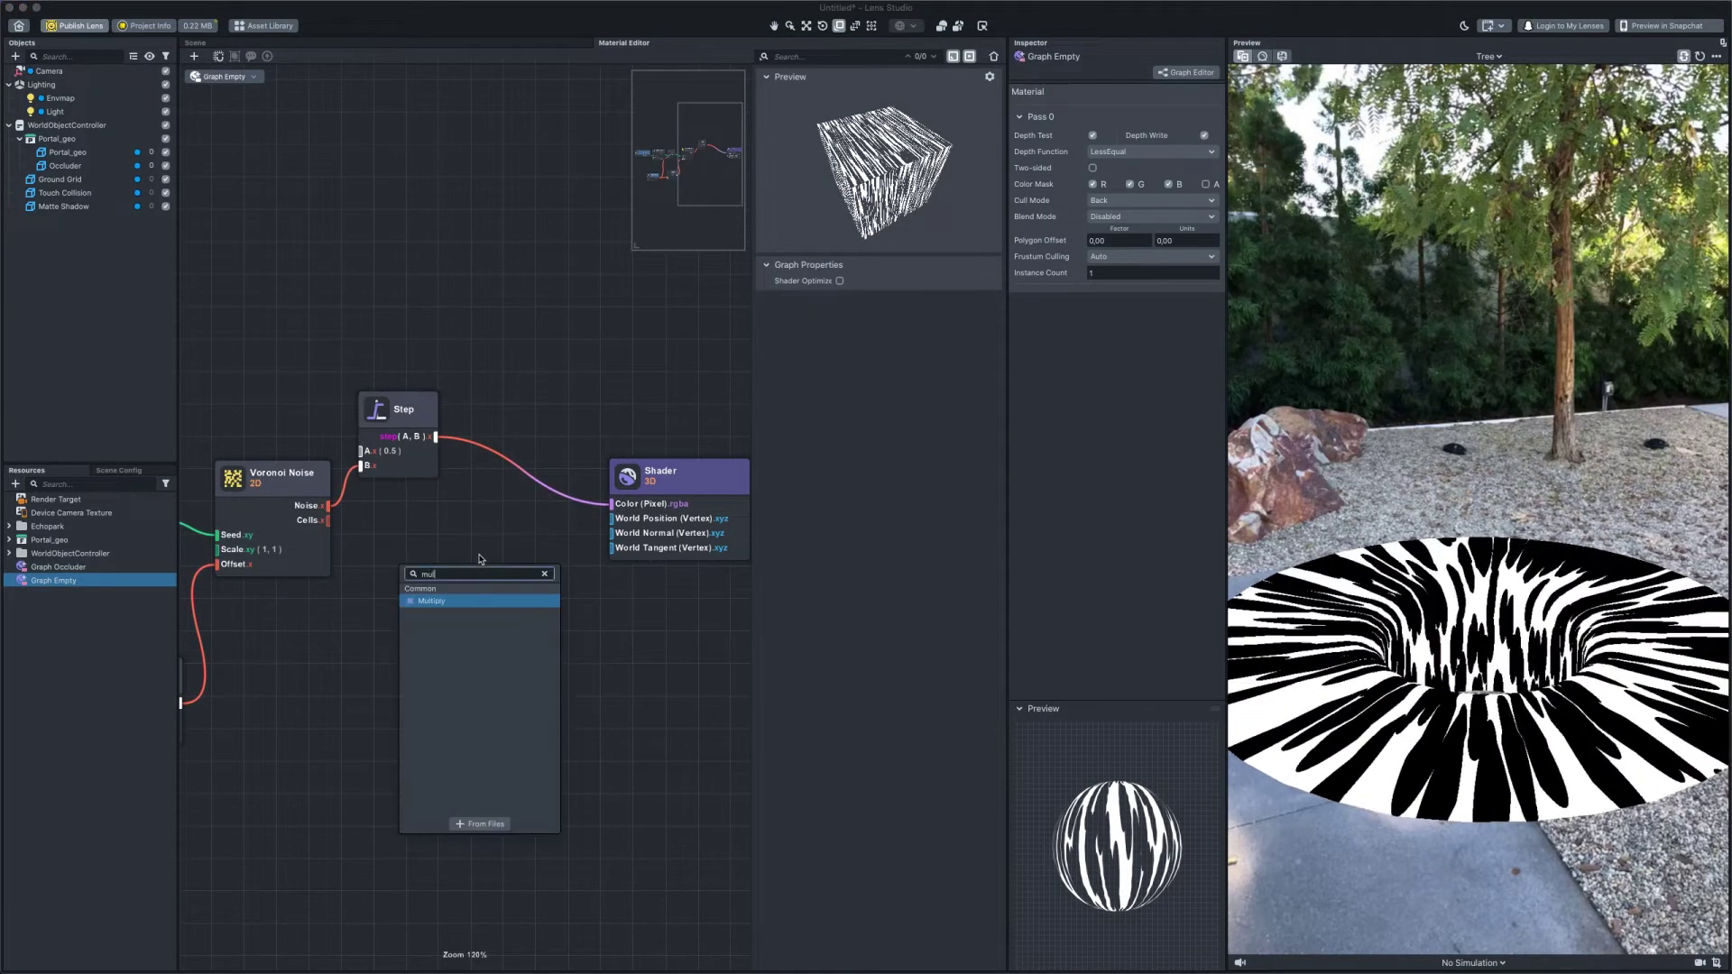
{"action": "left_click", "coordinate": [432, 601]}
{"action": "left_click_drag", "start_coordinate": [508, 567], "coordinate": [497, 463]}
{"action": "left_click_drag", "start_coordinate": [326, 523], "coordinate": [476, 524]}
{"action": "scroll", "coordinate": [475, 524], "scroll_direction": "down", "scroll_amount": 5}
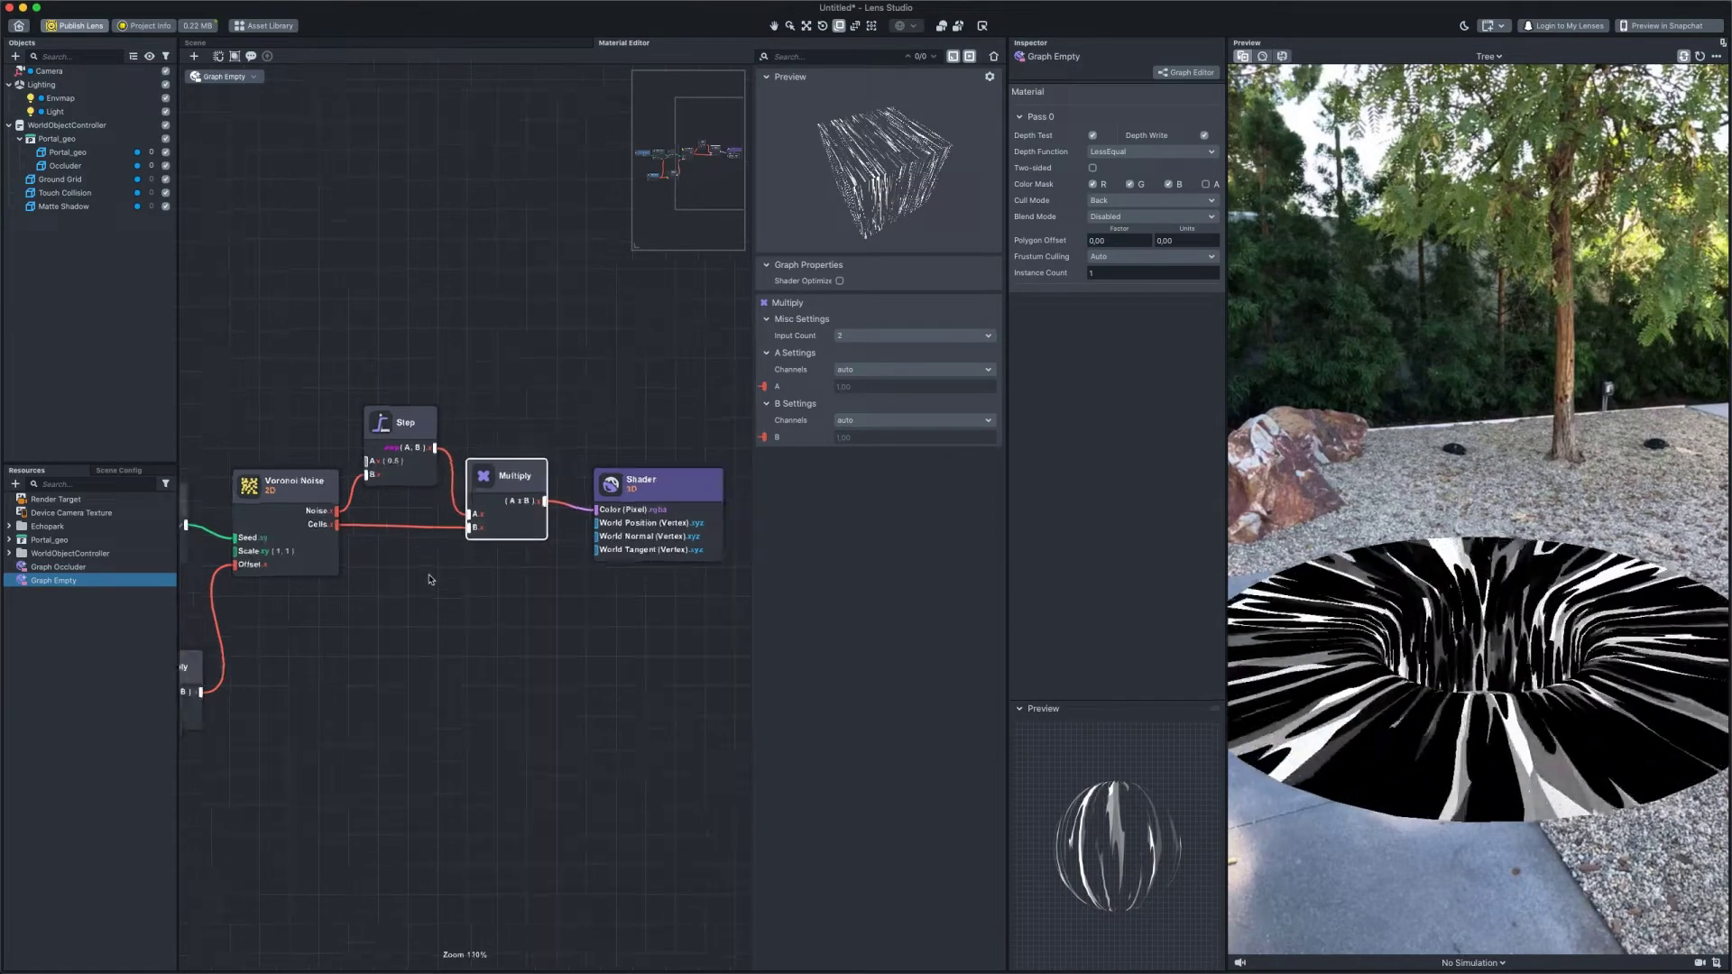
Add a Mix node above the Step node
{"action": "middle_click_drag", "start_coordinate": [447, 701], "coordinate": [478, 711]}
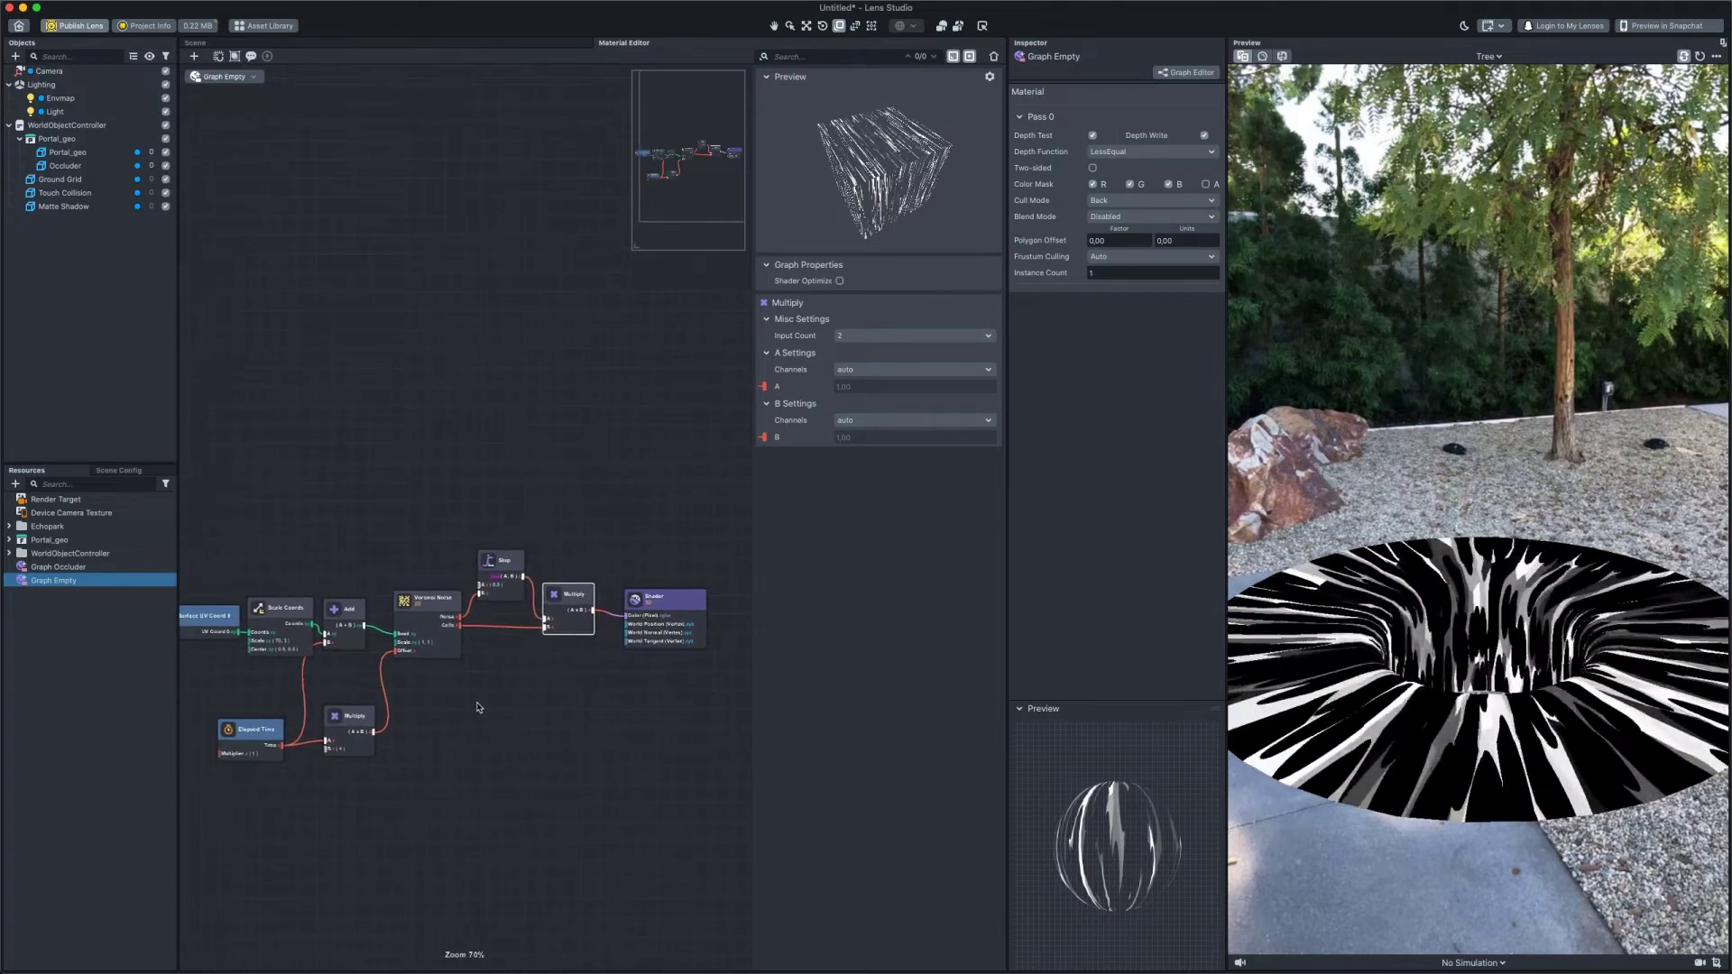
{"action": "scroll", "coordinate": [458, 490], "scroll_direction": "up", "scroll_amount": 4}
{"action": "left_click", "coordinate": [457, 489]}
{"action": "key", "text": "Tab"}
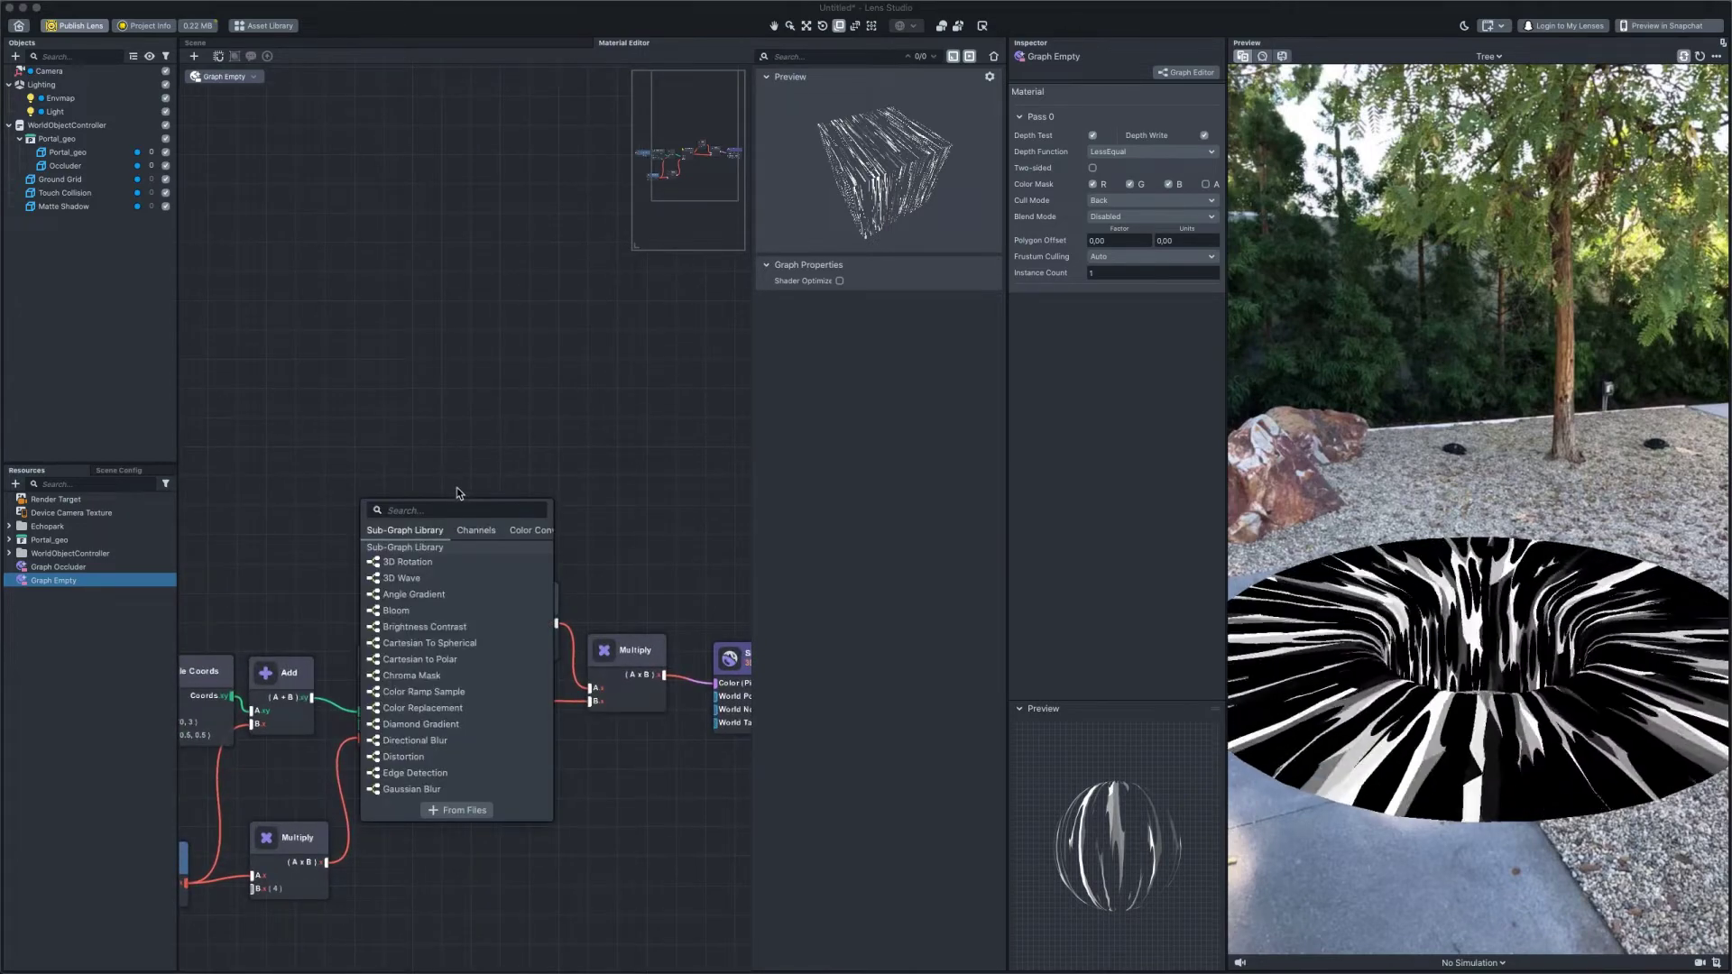
{"action": "type", "text": "mix"}
{"action": "left_click", "coordinate": [450, 540]}
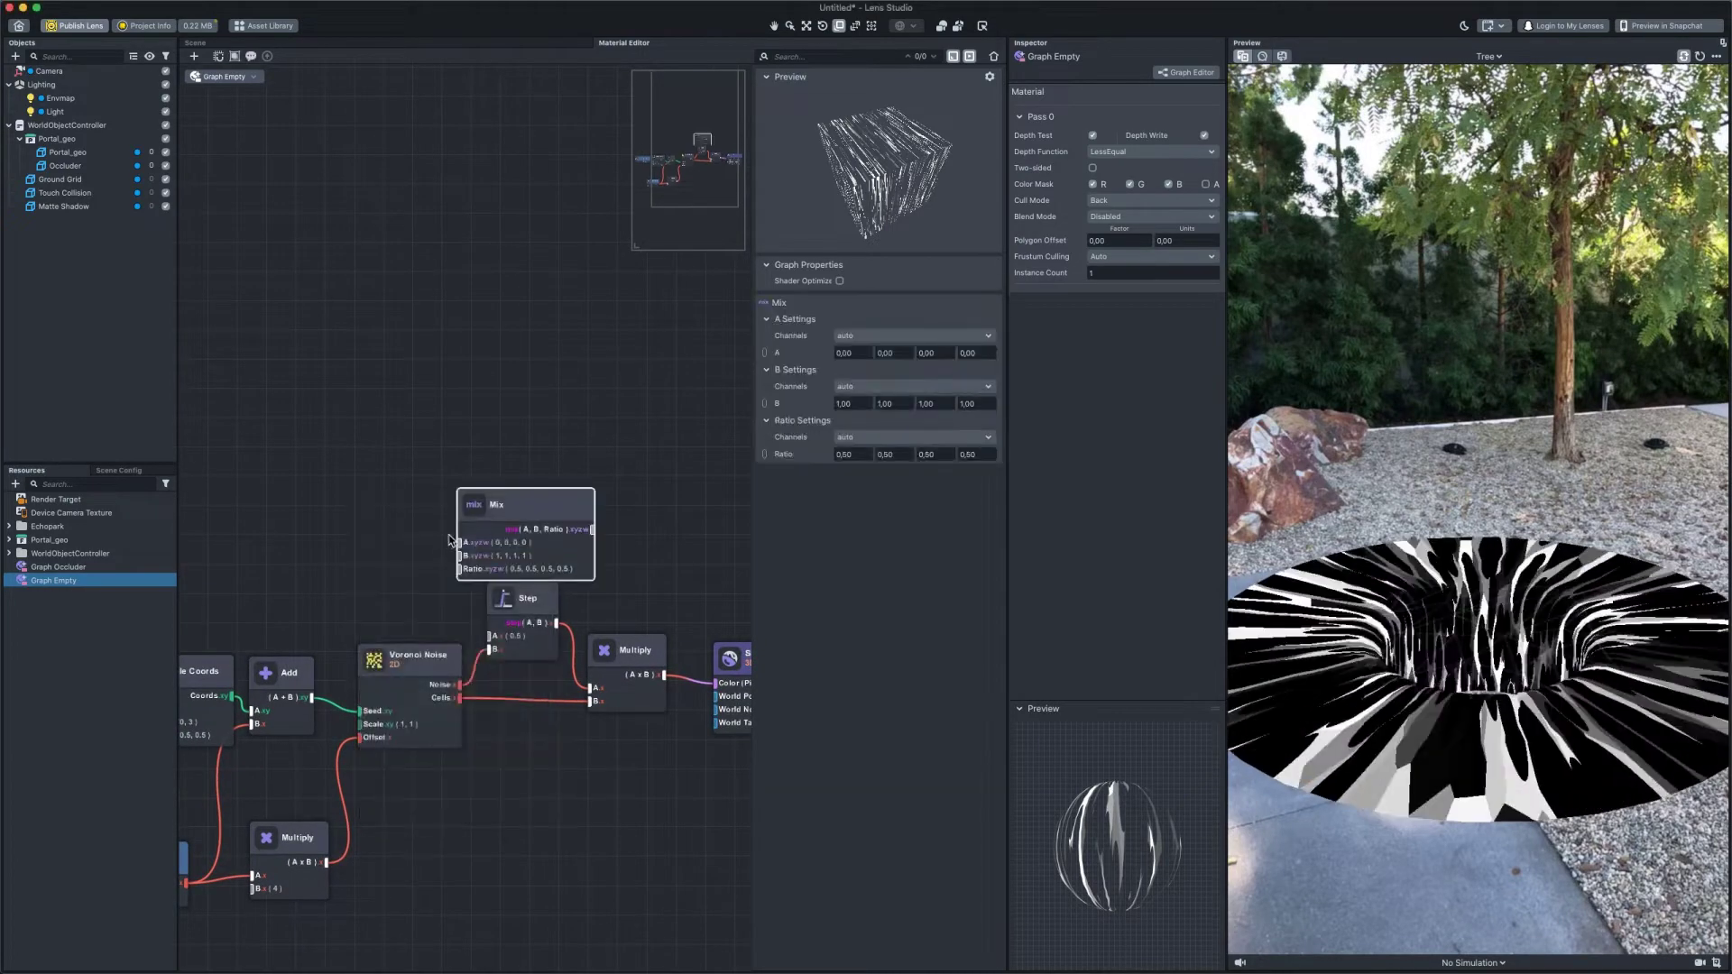
{"action": "left_click_drag", "start_coordinate": [468, 514], "coordinate": [441, 441]}
Add a Surface UV Coord 0 node to the left of Mix
{"action": "left_click", "coordinate": [369, 473]}
{"action": "right_click", "coordinate": [370, 473]}
{"action": "type", "text": "u"}
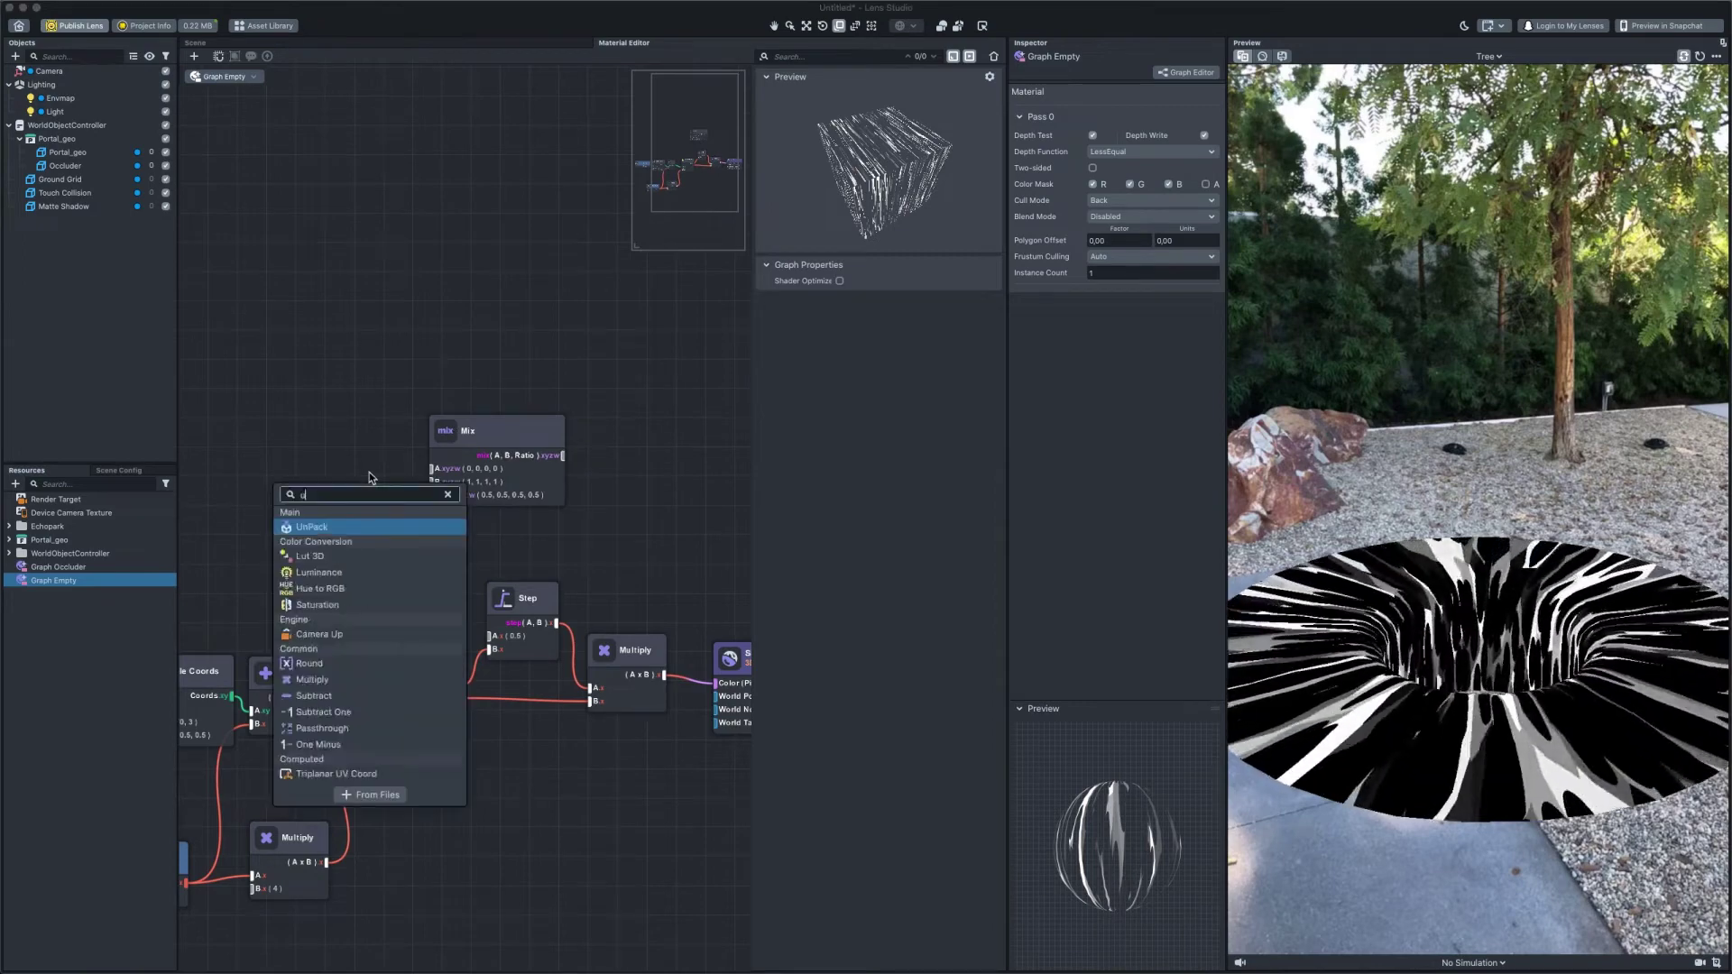
{"action": "type", "text": "v"}
{"action": "left_click", "coordinate": [342, 584]}
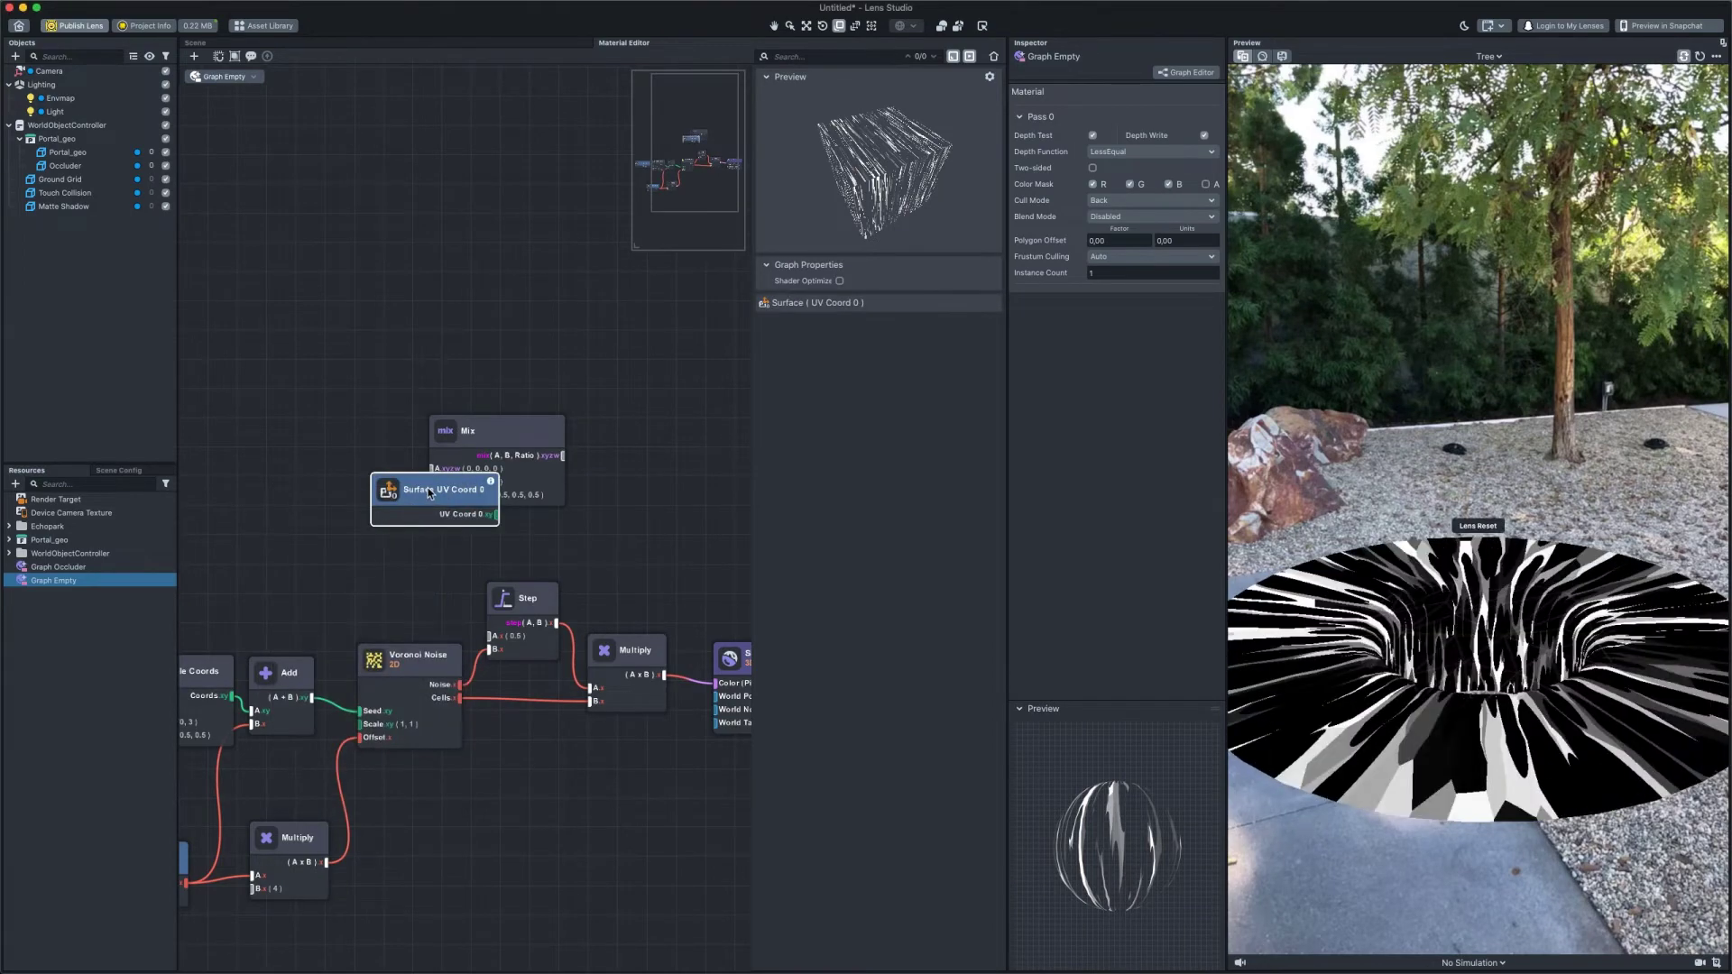
{"action": "left_click_drag", "start_coordinate": [429, 492], "coordinate": [201, 450]}
Route UV Coord 0 through a y Swizzle into Mix Ratio, and Mix into Shader Color
{"action": "right_click", "coordinate": [334, 445]}
{"action": "type", "text": "sw"}
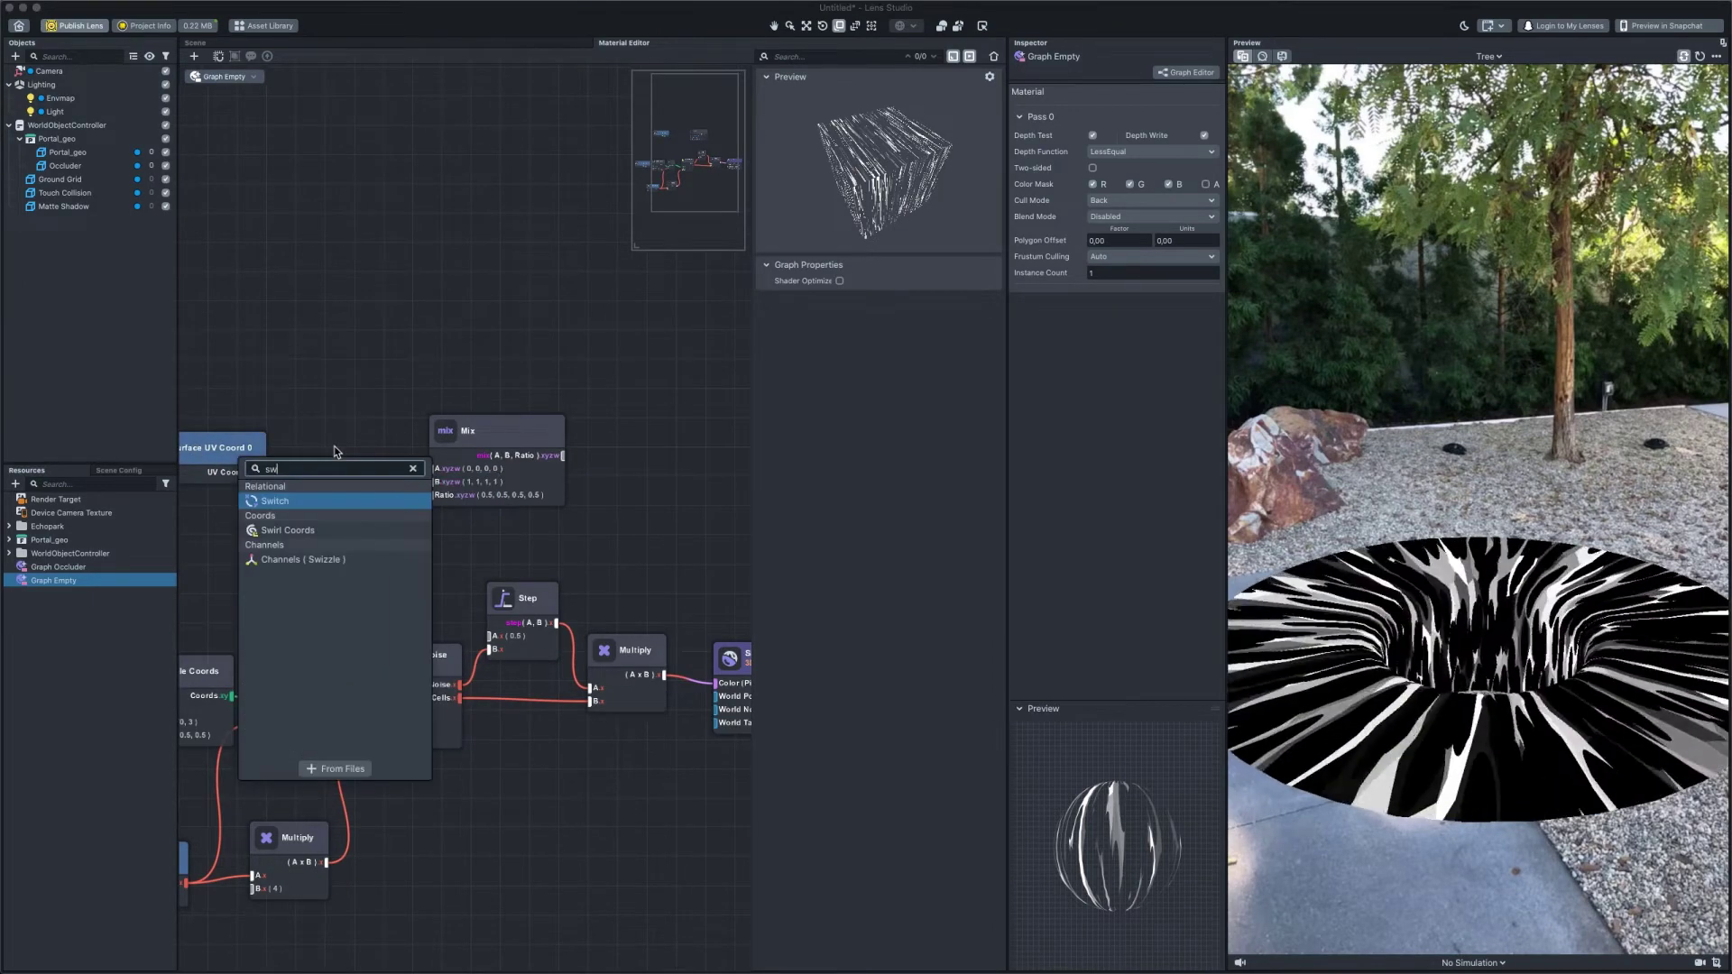
{"action": "key", "text": "Down"}
{"action": "key", "text": "Down"}
{"action": "key", "text": "Return"}
{"action": "left_click_drag", "start_coordinate": [333, 445], "coordinate": [321, 480]}
{"action": "left_click_drag", "start_coordinate": [866, 352], "coordinate": [786, 344]}
{"action": "type", "text": "y"}
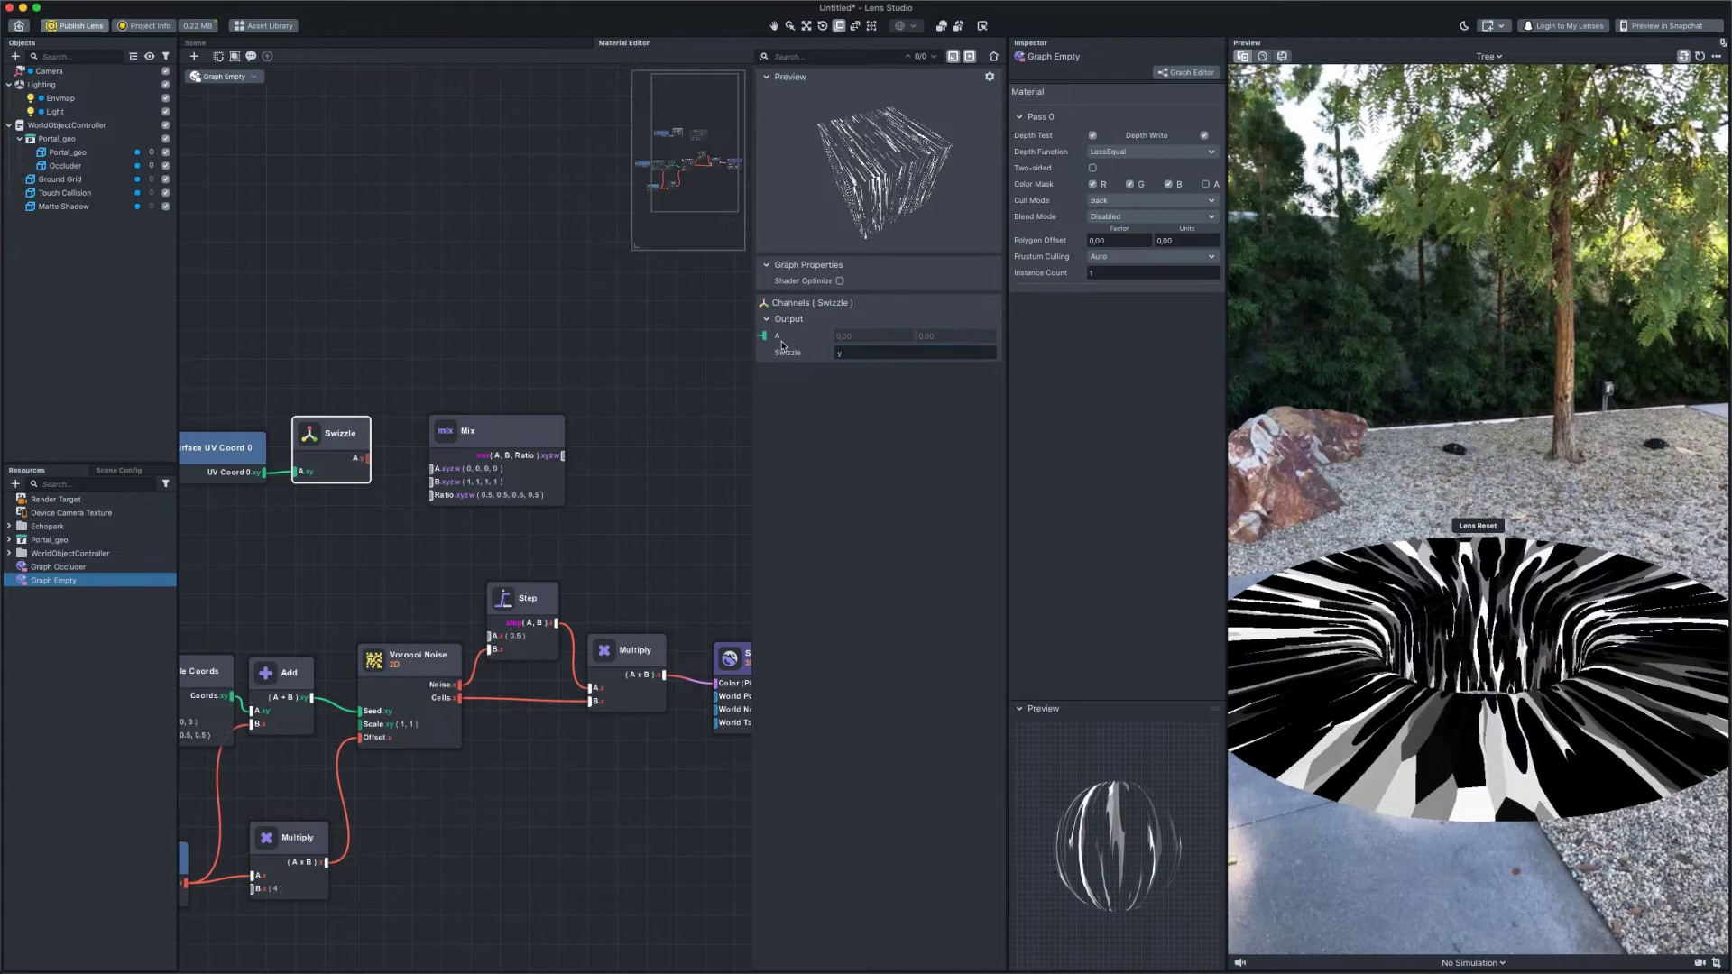
{"action": "left_click_drag", "start_coordinate": [366, 460], "coordinate": [431, 495]}
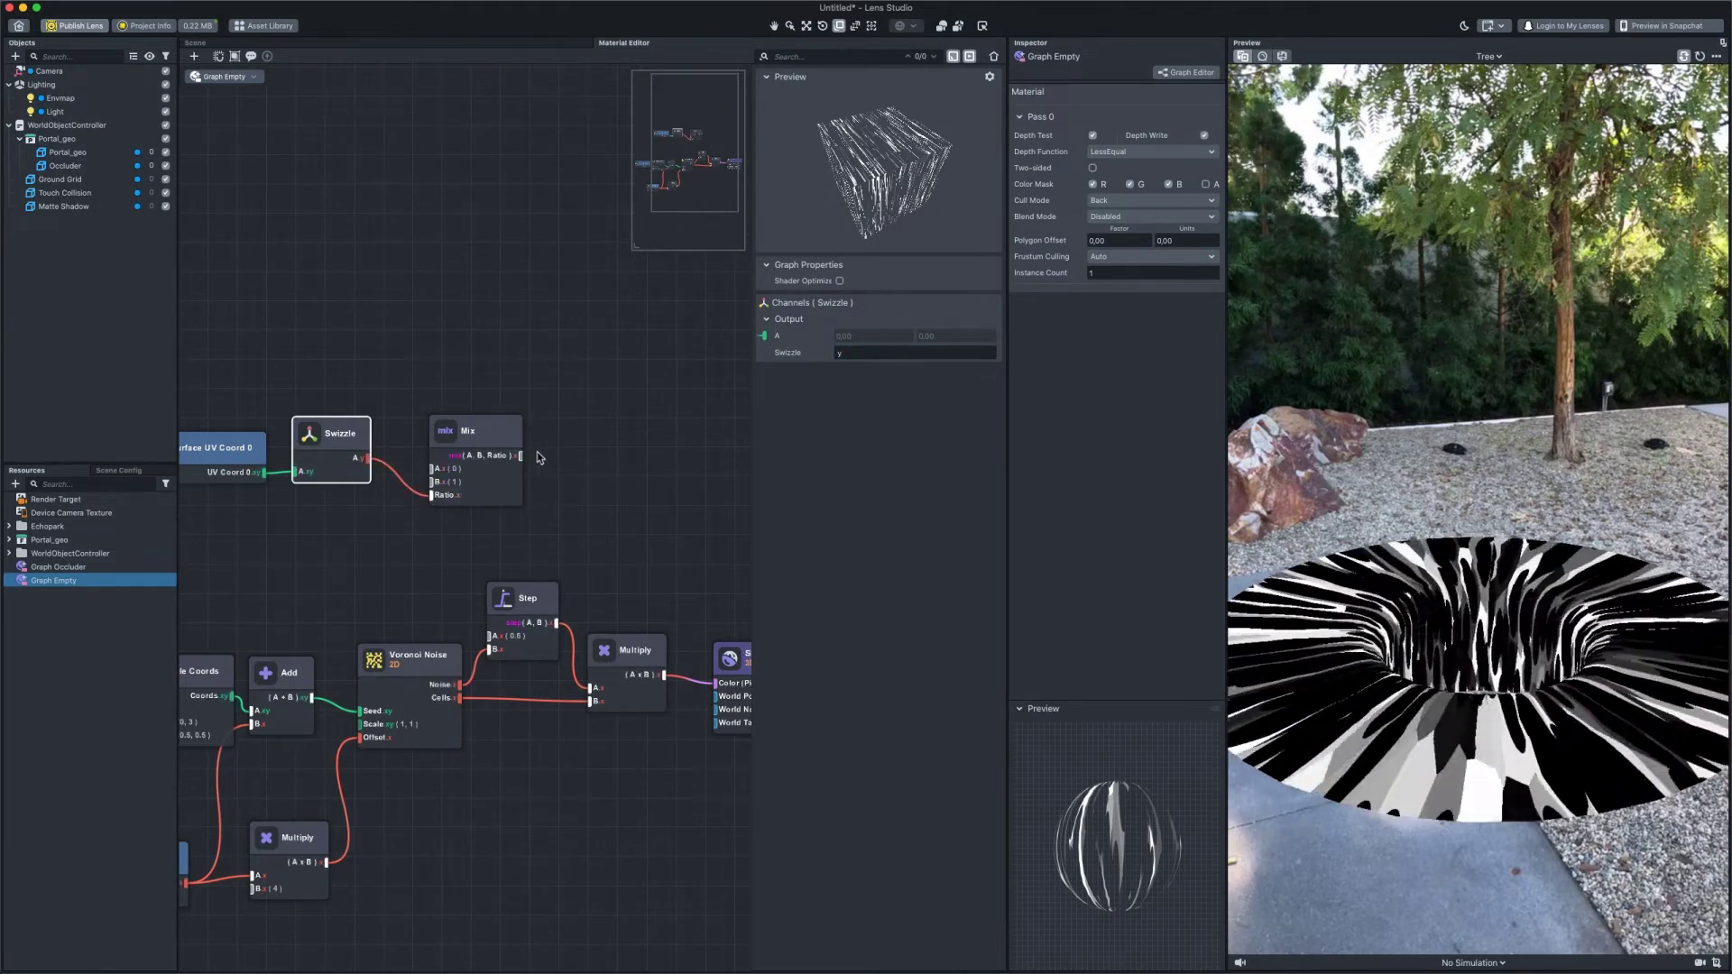
{"action": "left_click_drag", "start_coordinate": [520, 455], "coordinate": [719, 683]}
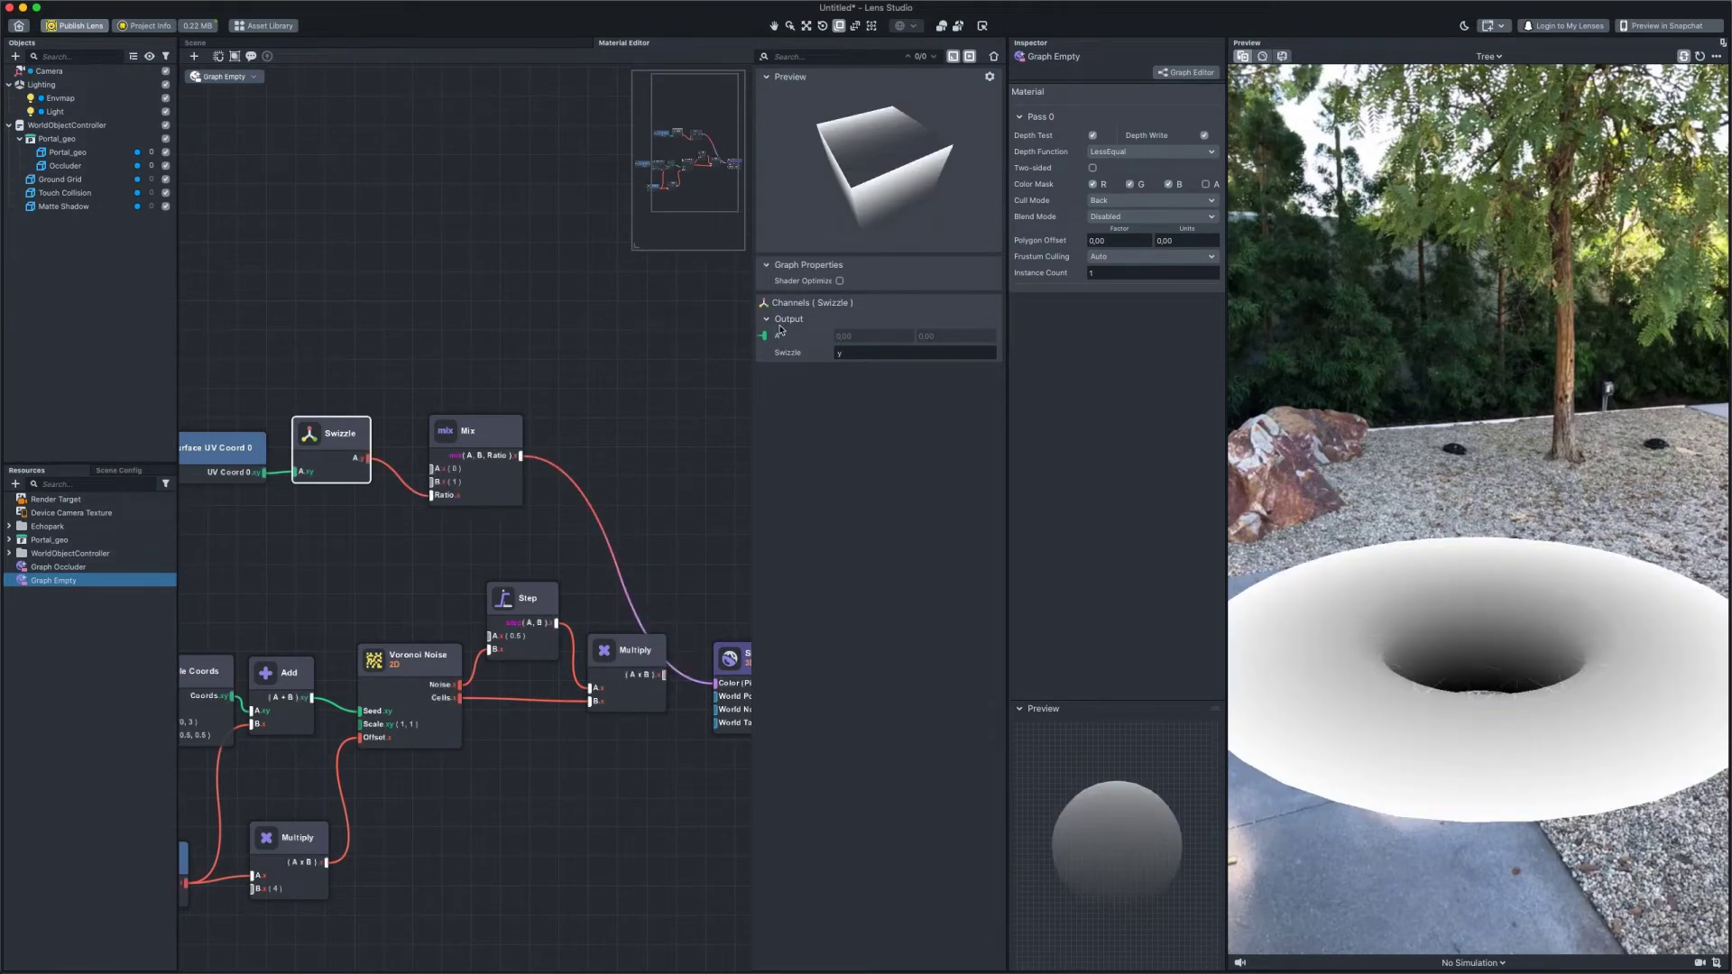
Set Mix input A to rgba cyan and input B to dark teal
{"action": "left_click", "coordinate": [492, 438]}
{"action": "left_click", "coordinate": [911, 336]}
{"action": "left_click", "coordinate": [873, 368]}
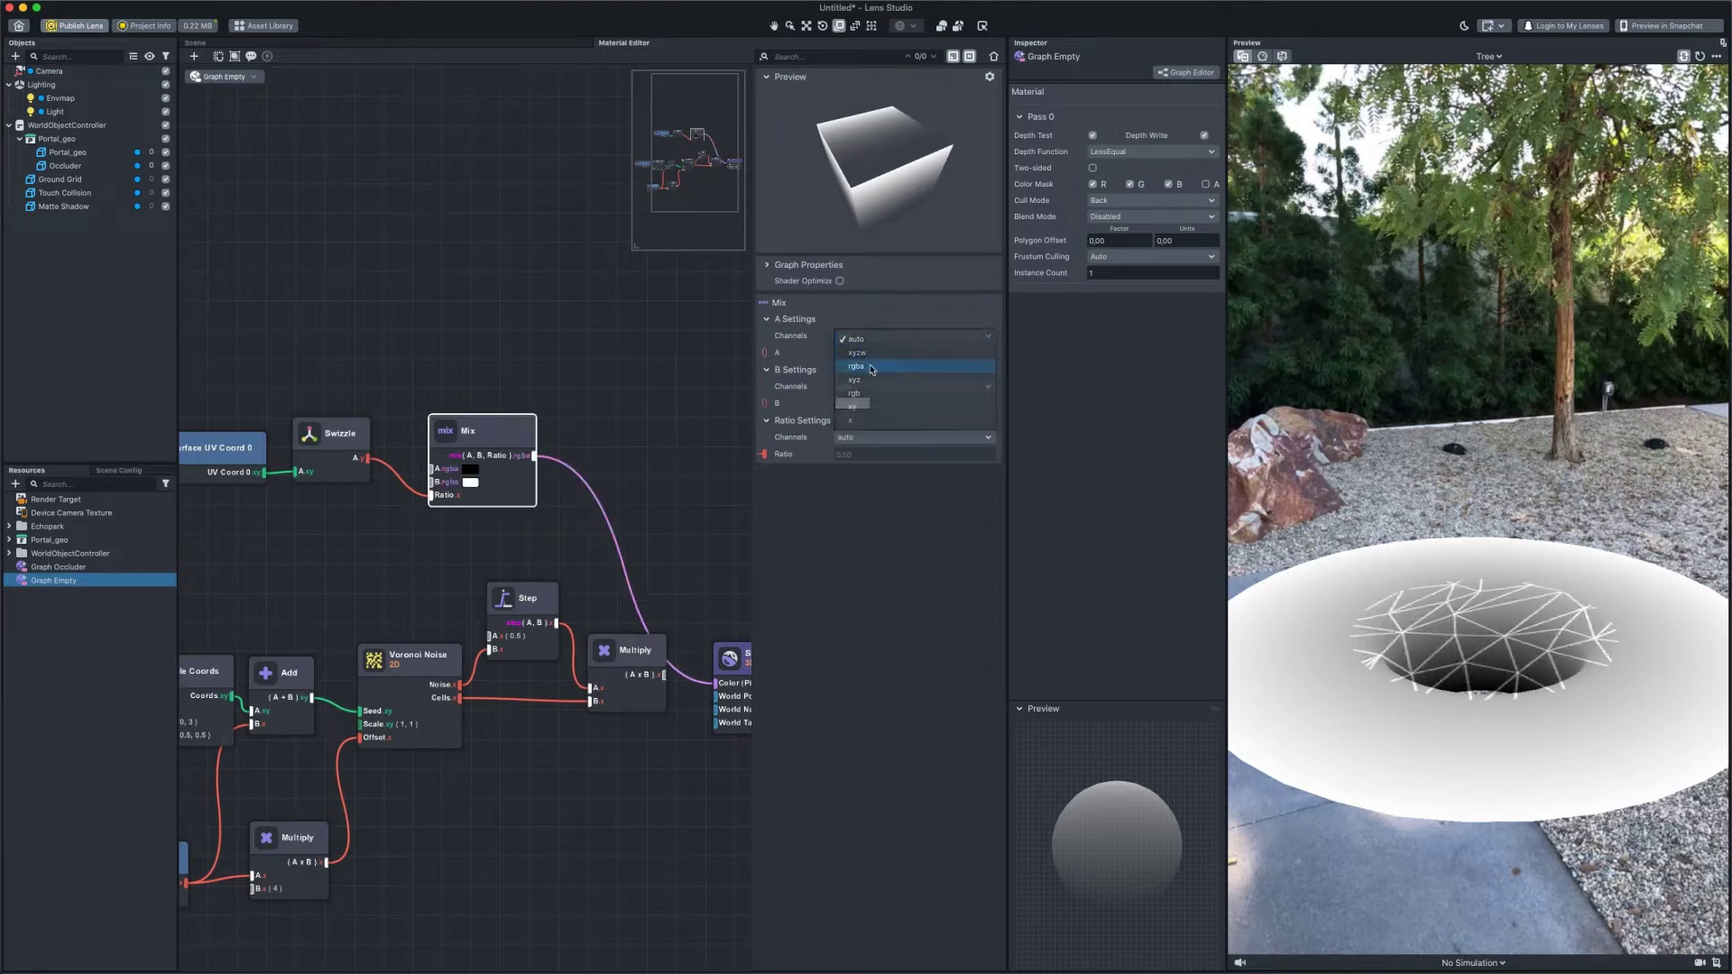
{"action": "left_click", "coordinate": [852, 352]}
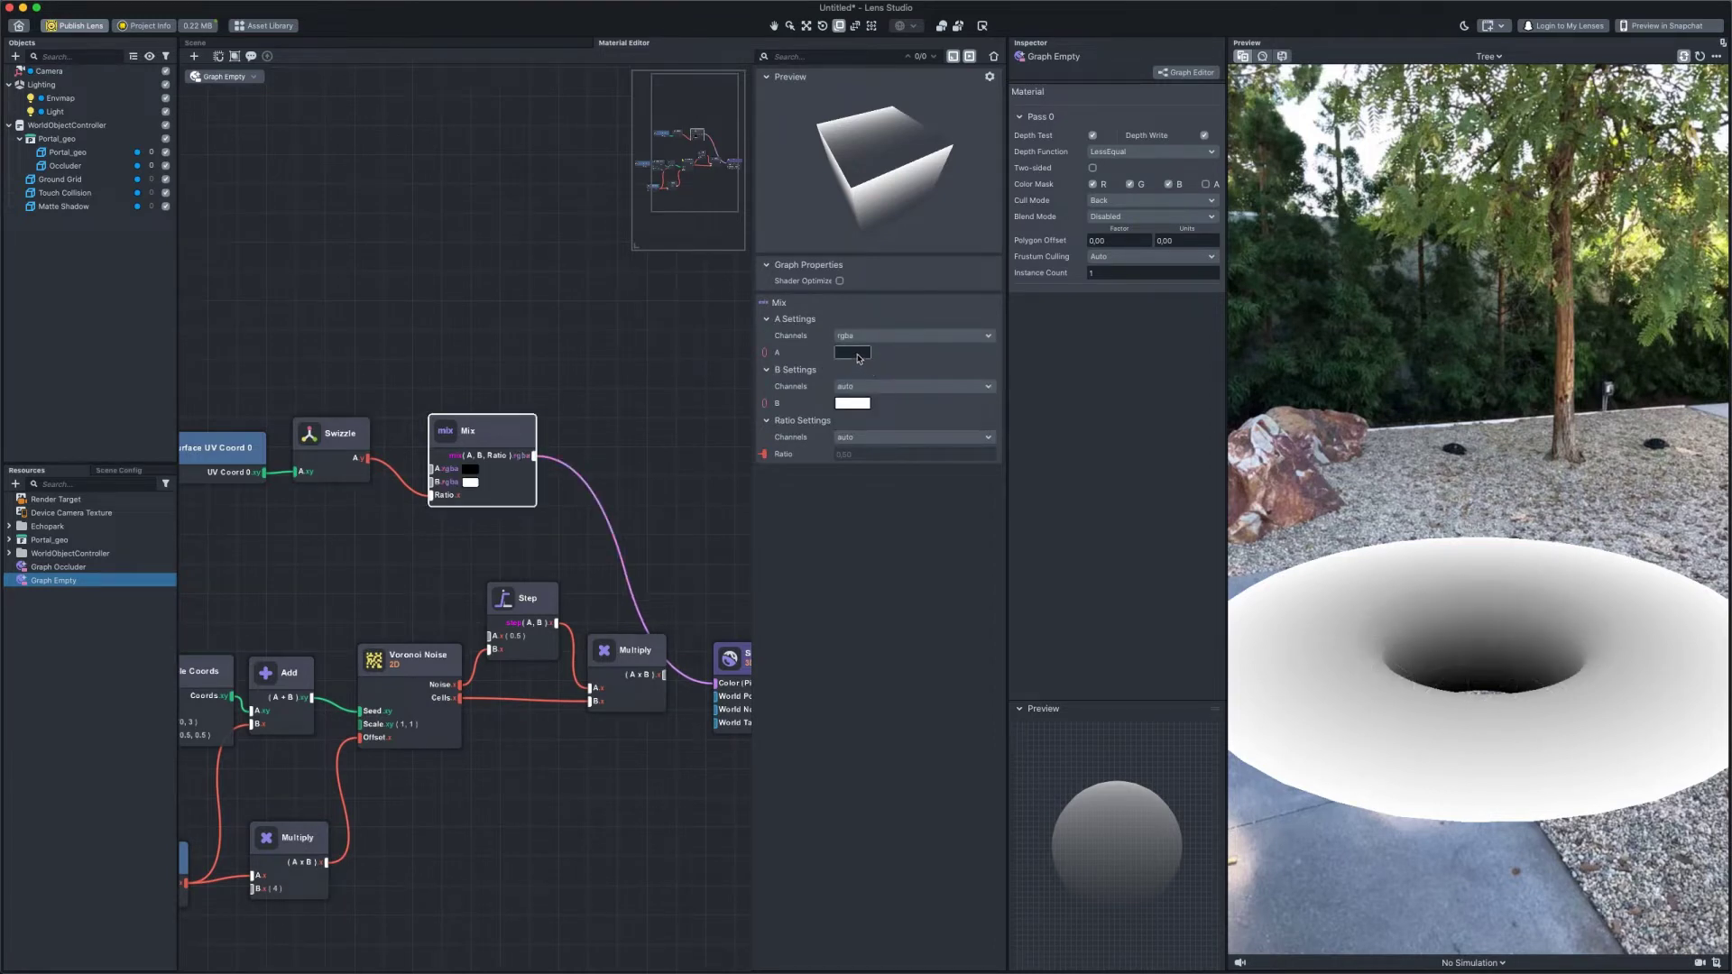
{"action": "left_click", "coordinate": [1149, 761]}
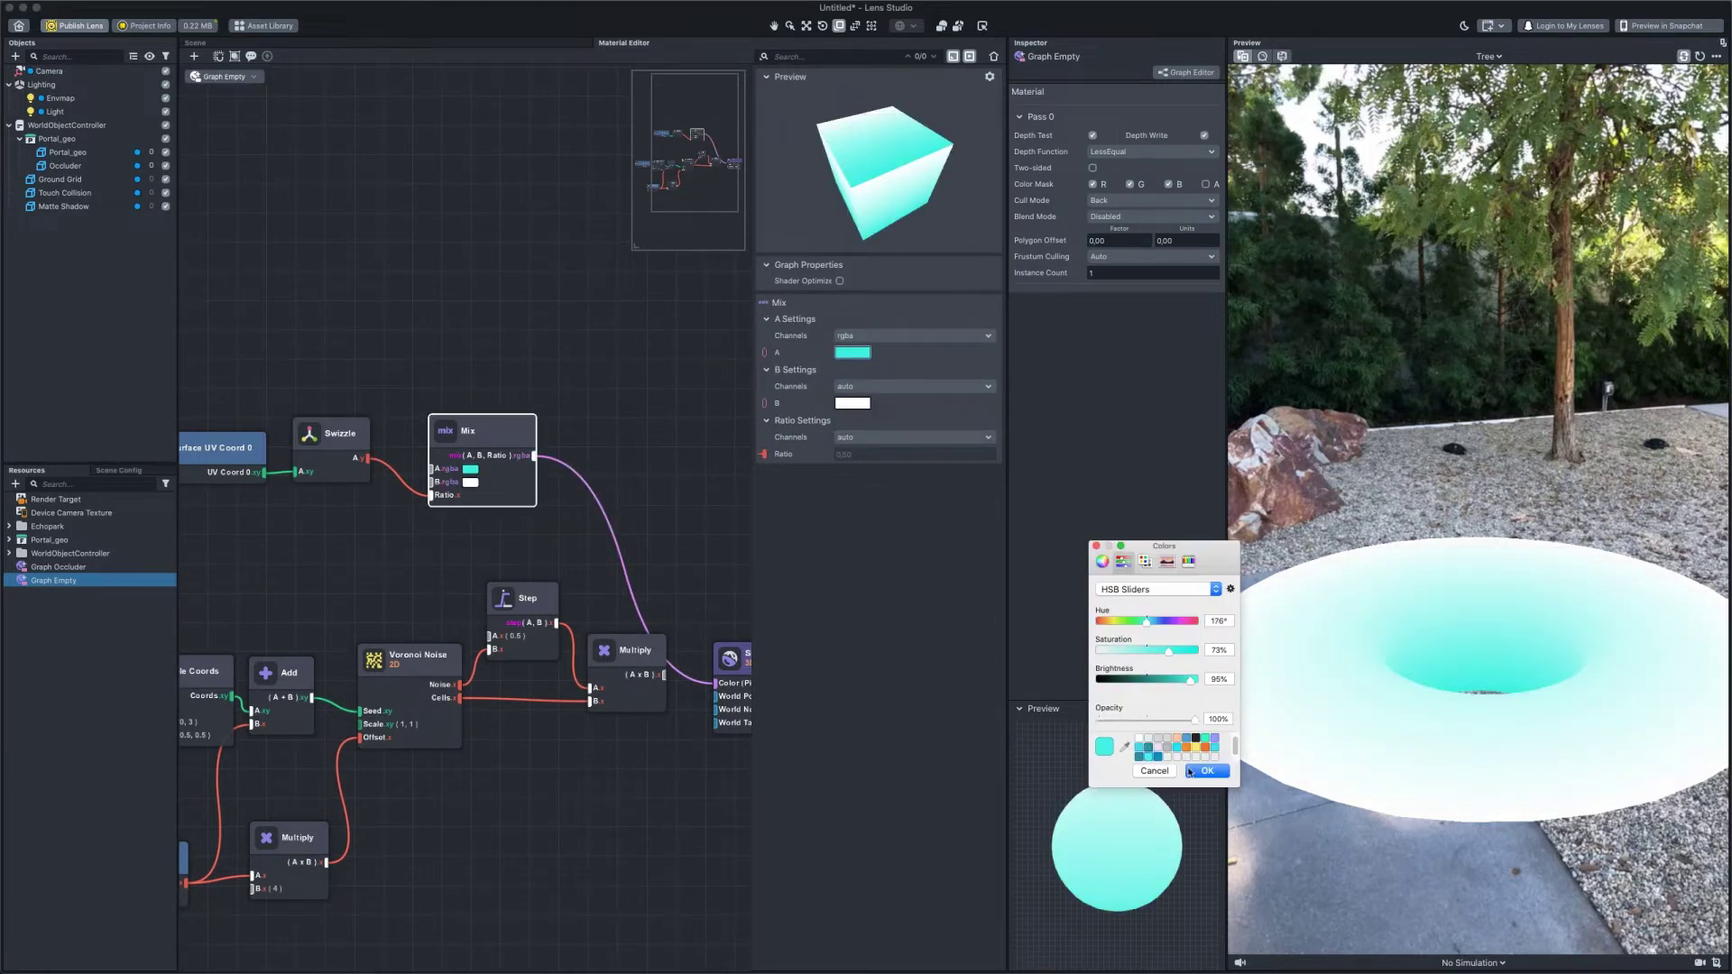
{"action": "left_click", "coordinate": [1207, 770]}
{"action": "left_click", "coordinate": [852, 403]}
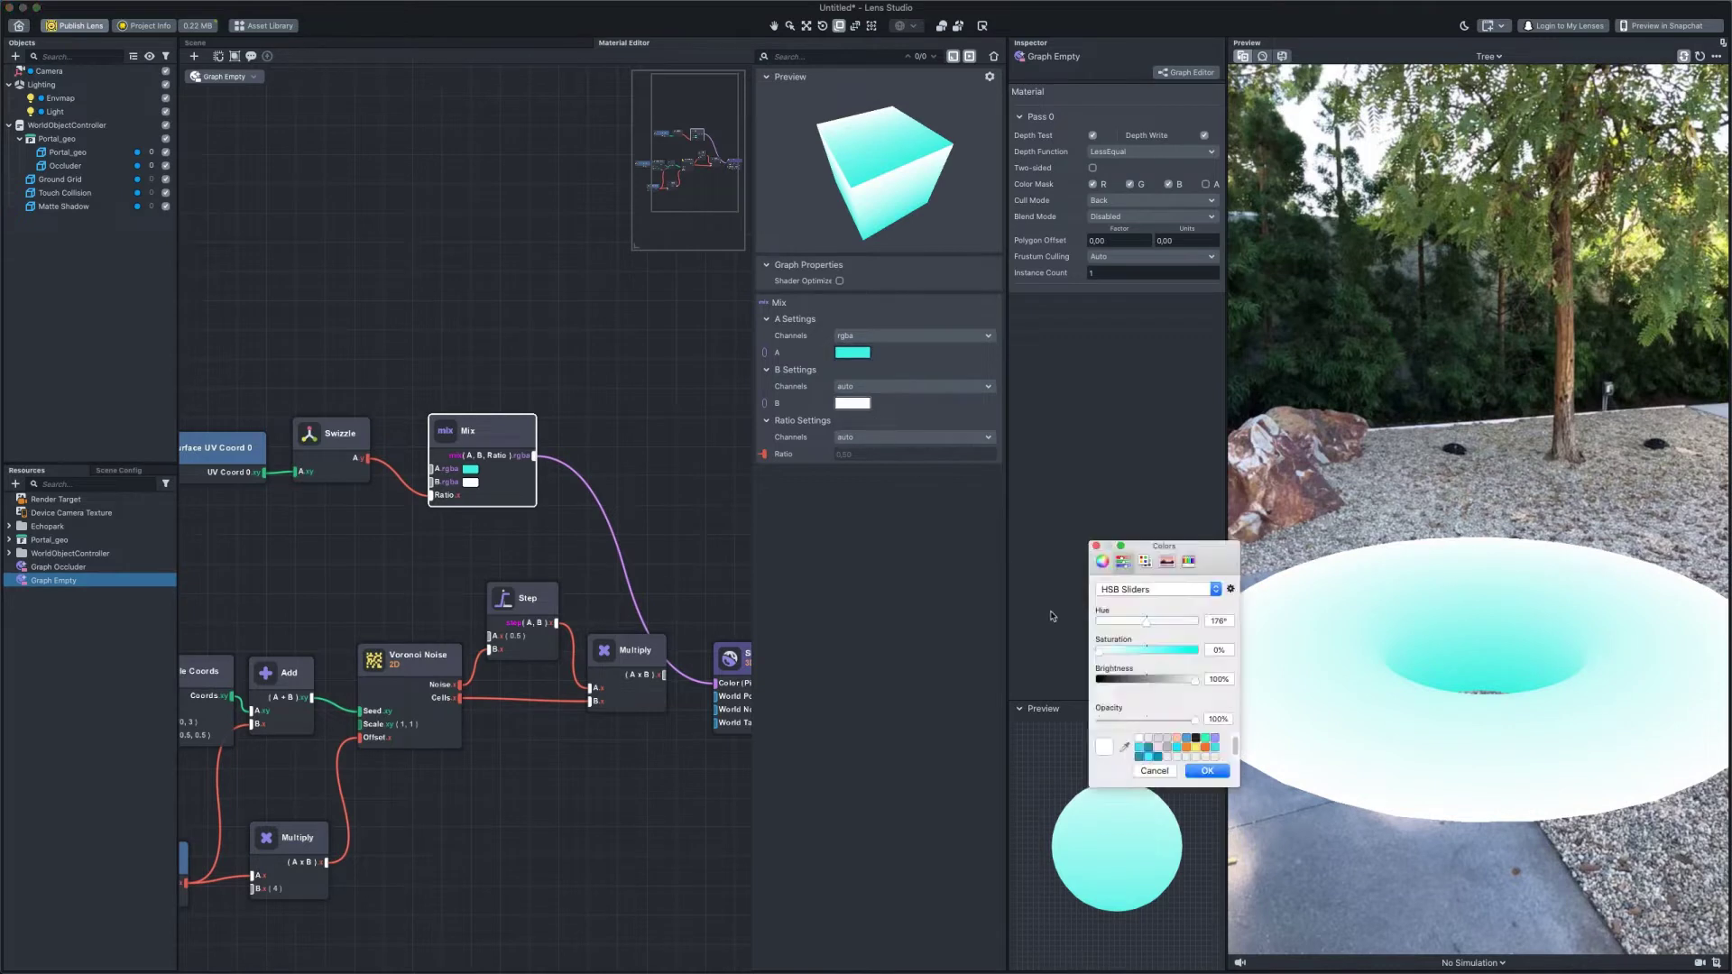
{"action": "left_click", "coordinate": [1160, 758]}
{"action": "left_click", "coordinate": [1207, 771]}
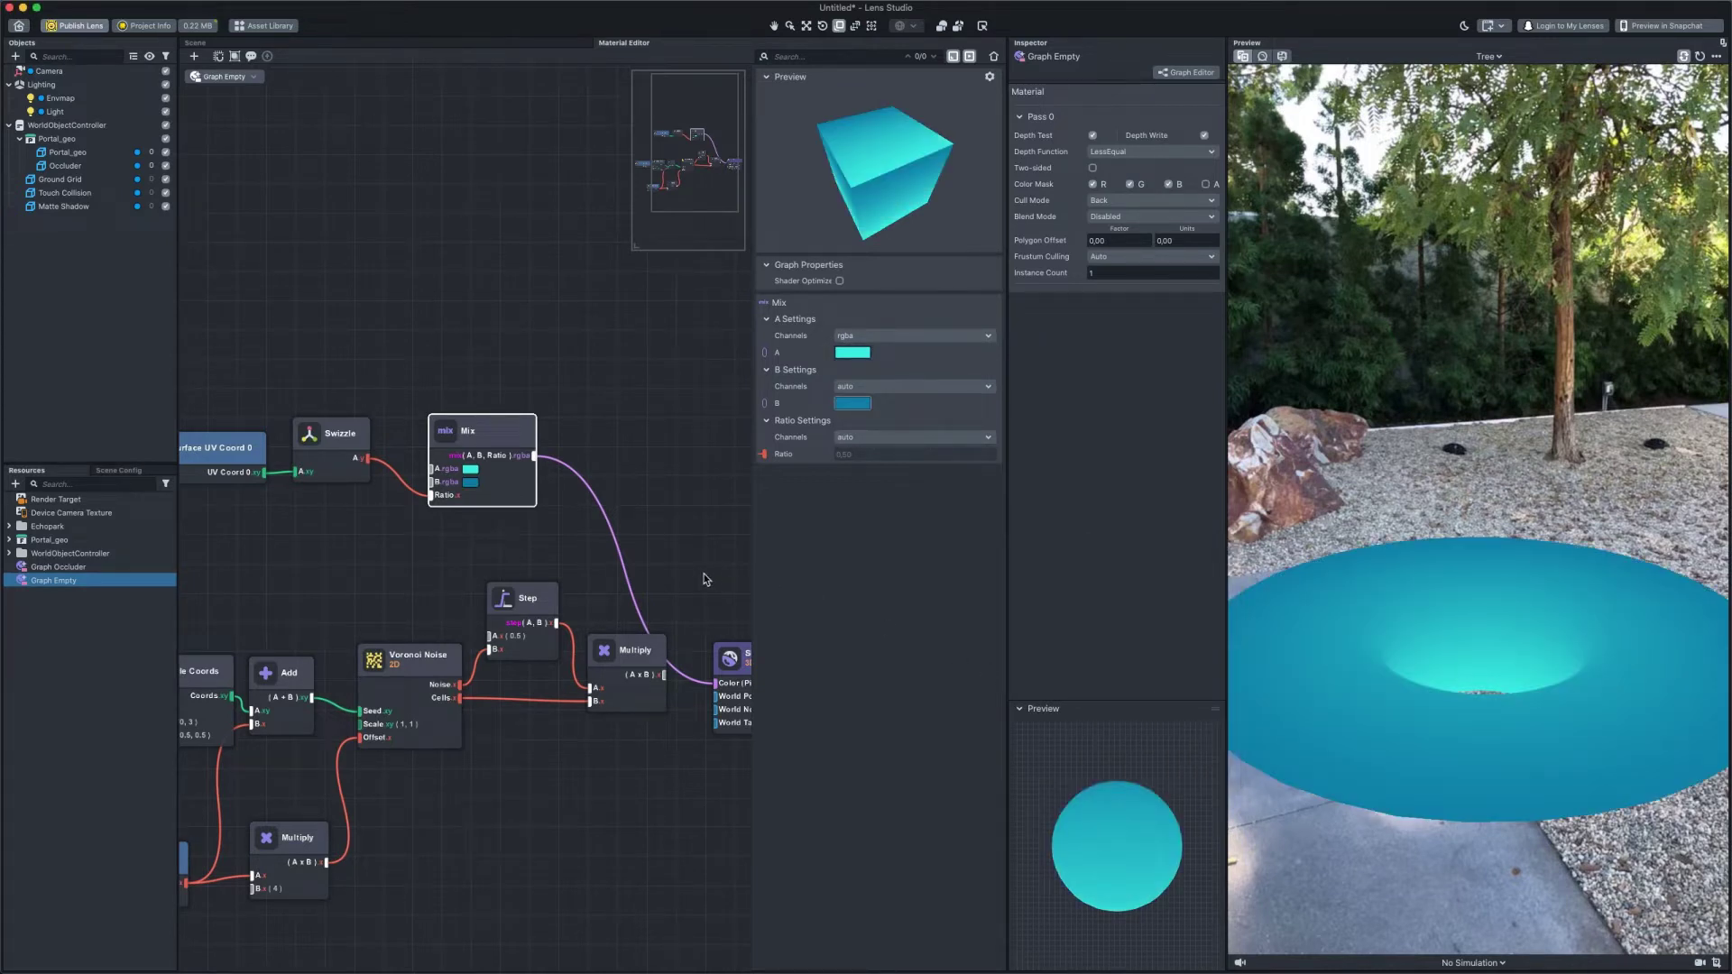
{"action": "middle_click_drag", "start_coordinate": [706, 580], "coordinate": [440, 582]}
Insert an RGB to HSV node on the Mix-to-Shader wire
{"action": "left_click_drag", "start_coordinate": [493, 661], "coordinate": [737, 440]}
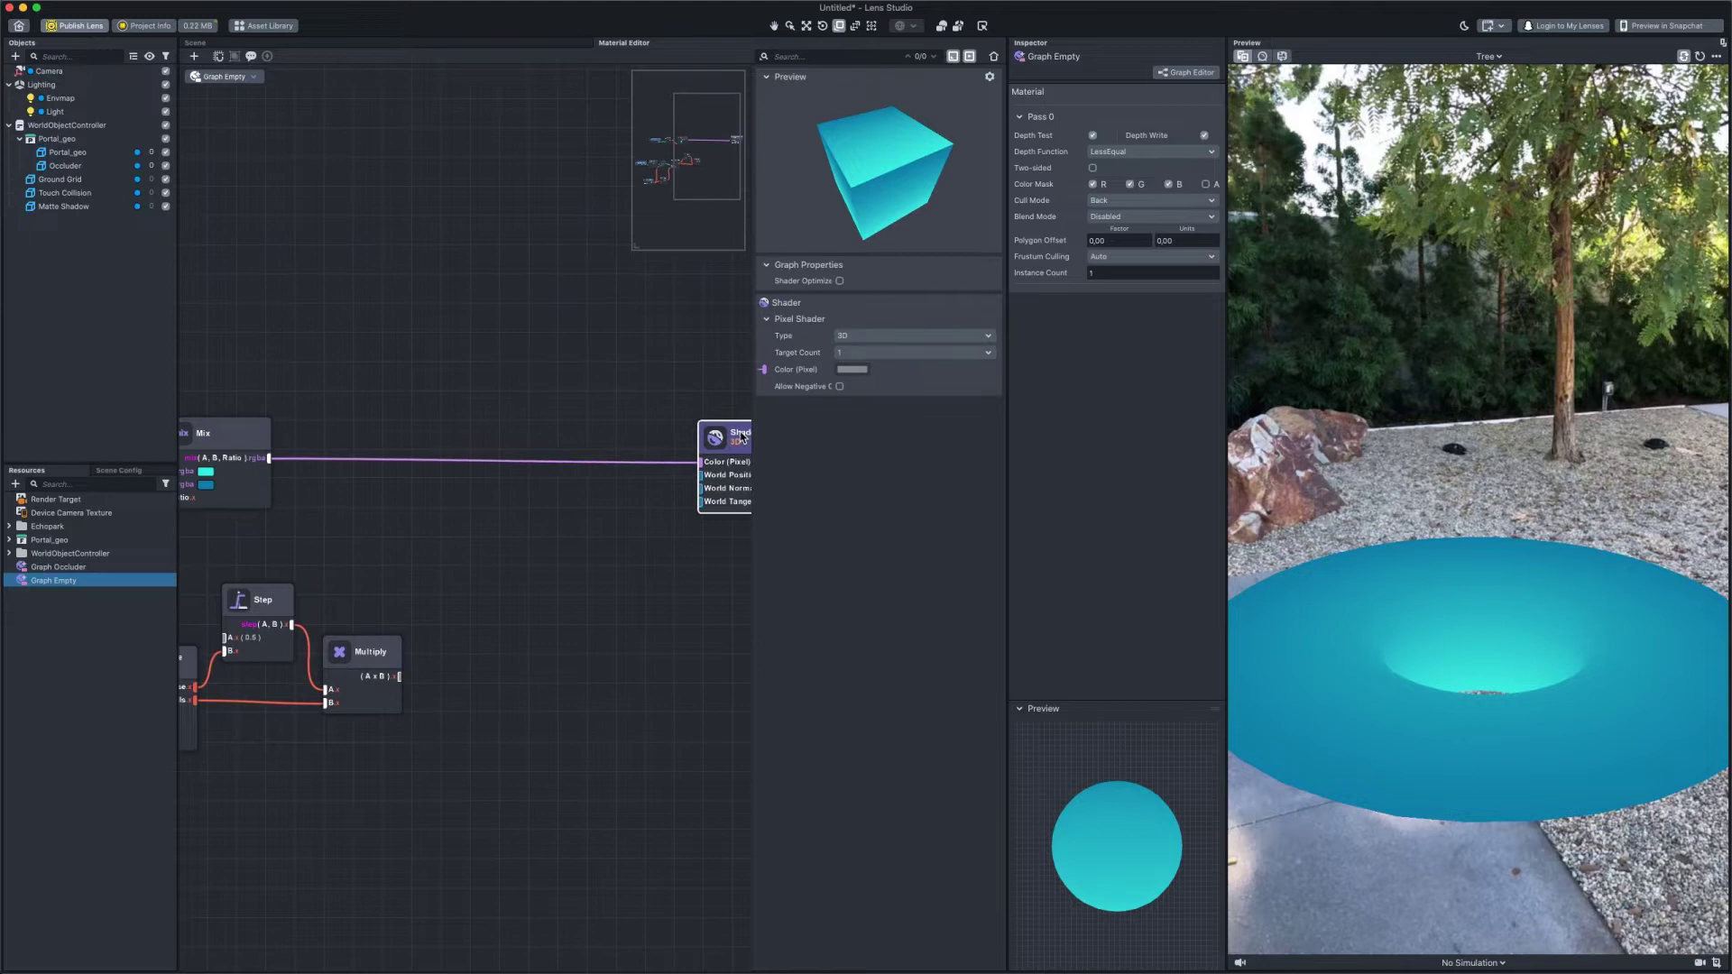
{"action": "right_click", "coordinate": [440, 503]}
{"action": "type", "text": "rgb"}
{"action": "left_click", "coordinate": [523, 558]}
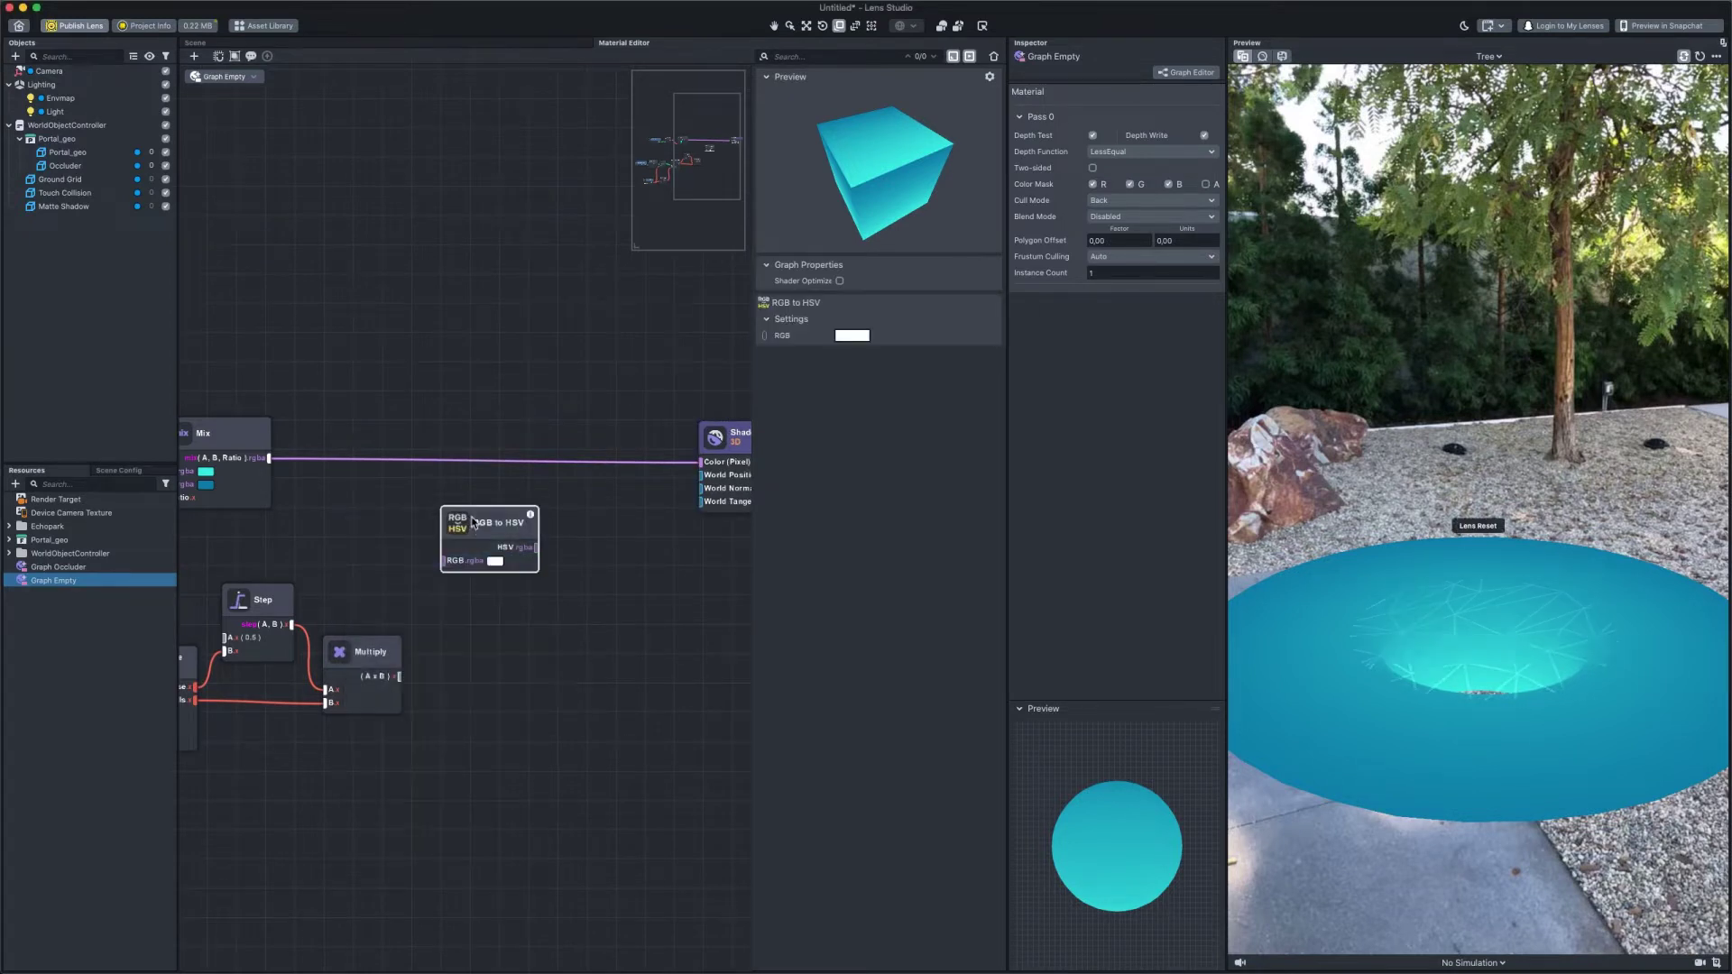
{"action": "left_click_drag", "start_coordinate": [518, 542], "coordinate": [376, 452]}
{"action": "left_click", "coordinate": [453, 485]}
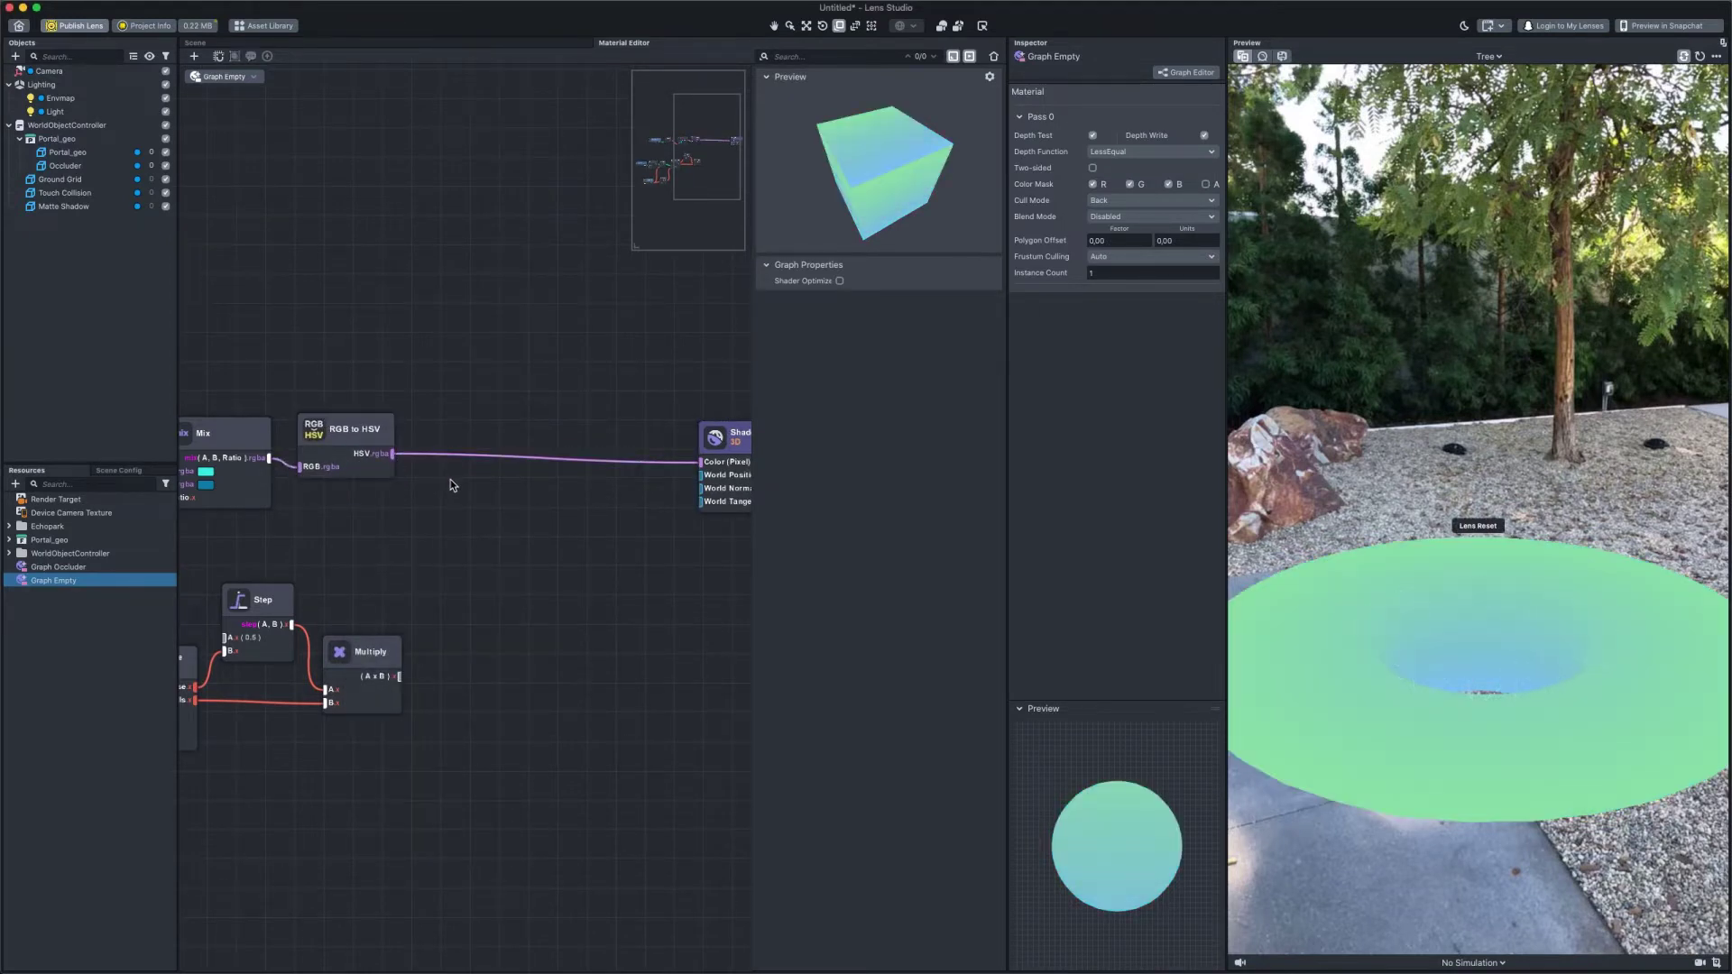
Insert an Add node after RGB to HSV
{"action": "right_click", "coordinate": [450, 479]}
{"action": "type", "text": "ad"}
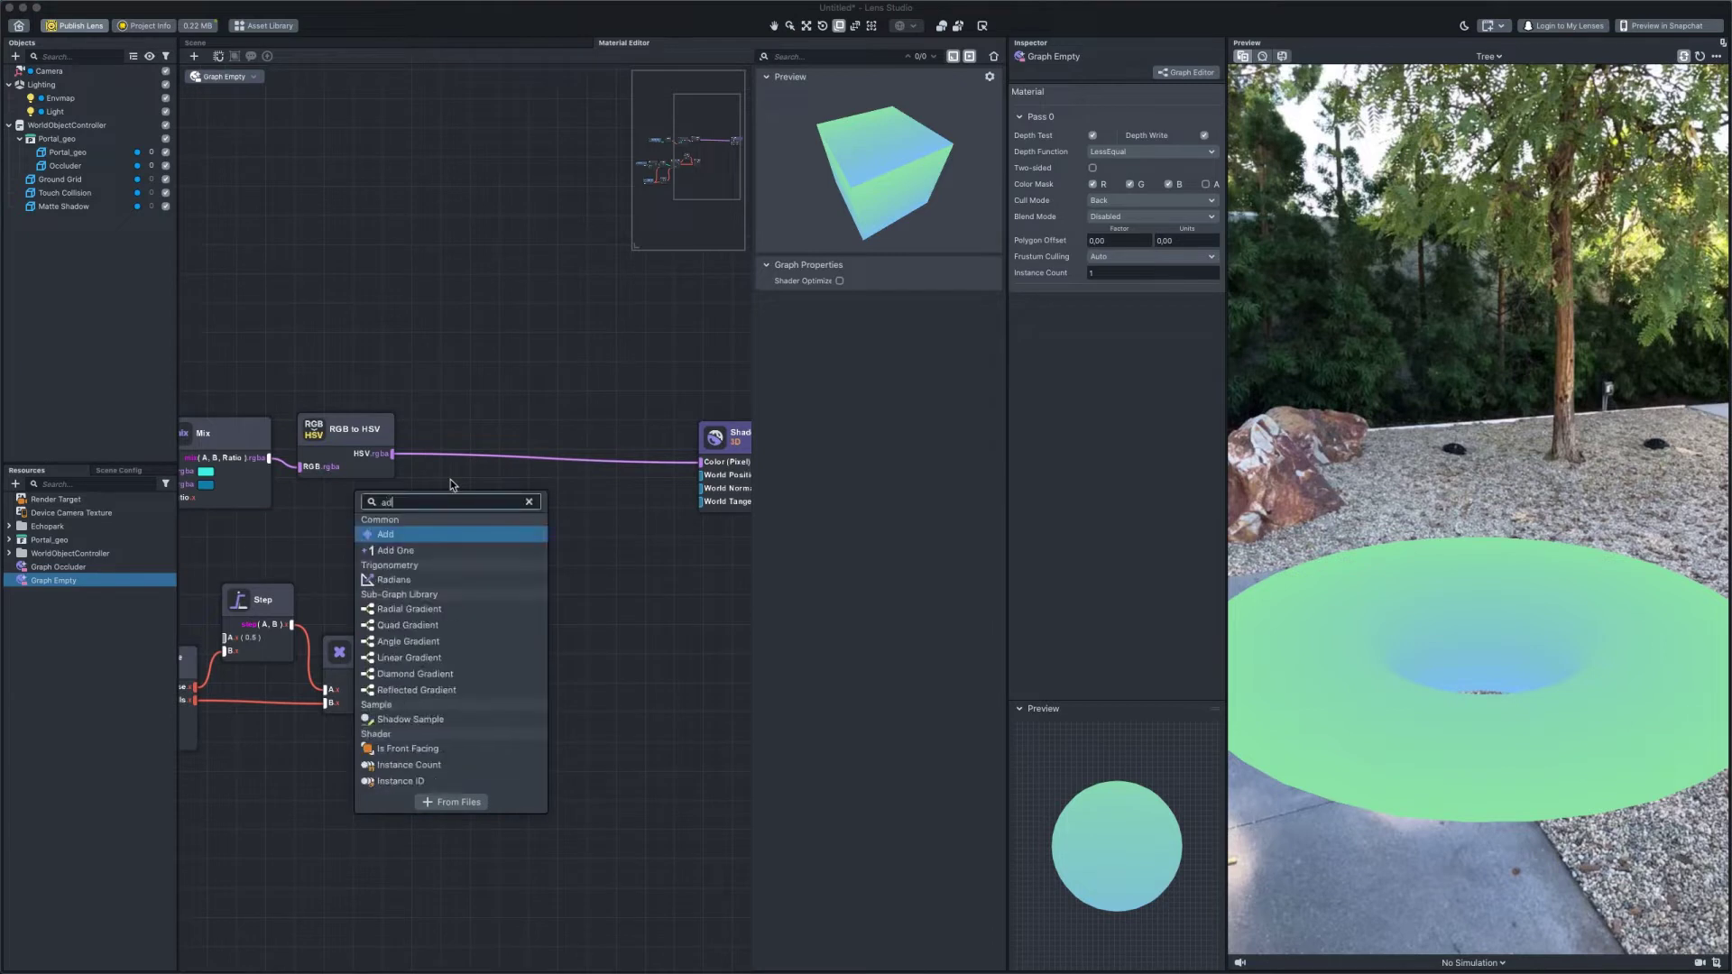
{"action": "type", "text": "d"}
{"action": "key", "text": "Return"}
{"action": "left_click_drag", "start_coordinate": [453, 485], "coordinate": [511, 417]}
Add a Construct Vector node below the chain
{"action": "left_click", "coordinate": [496, 593]}
{"action": "right_click", "coordinate": [496, 593]}
{"action": "type", "text": "ve"}
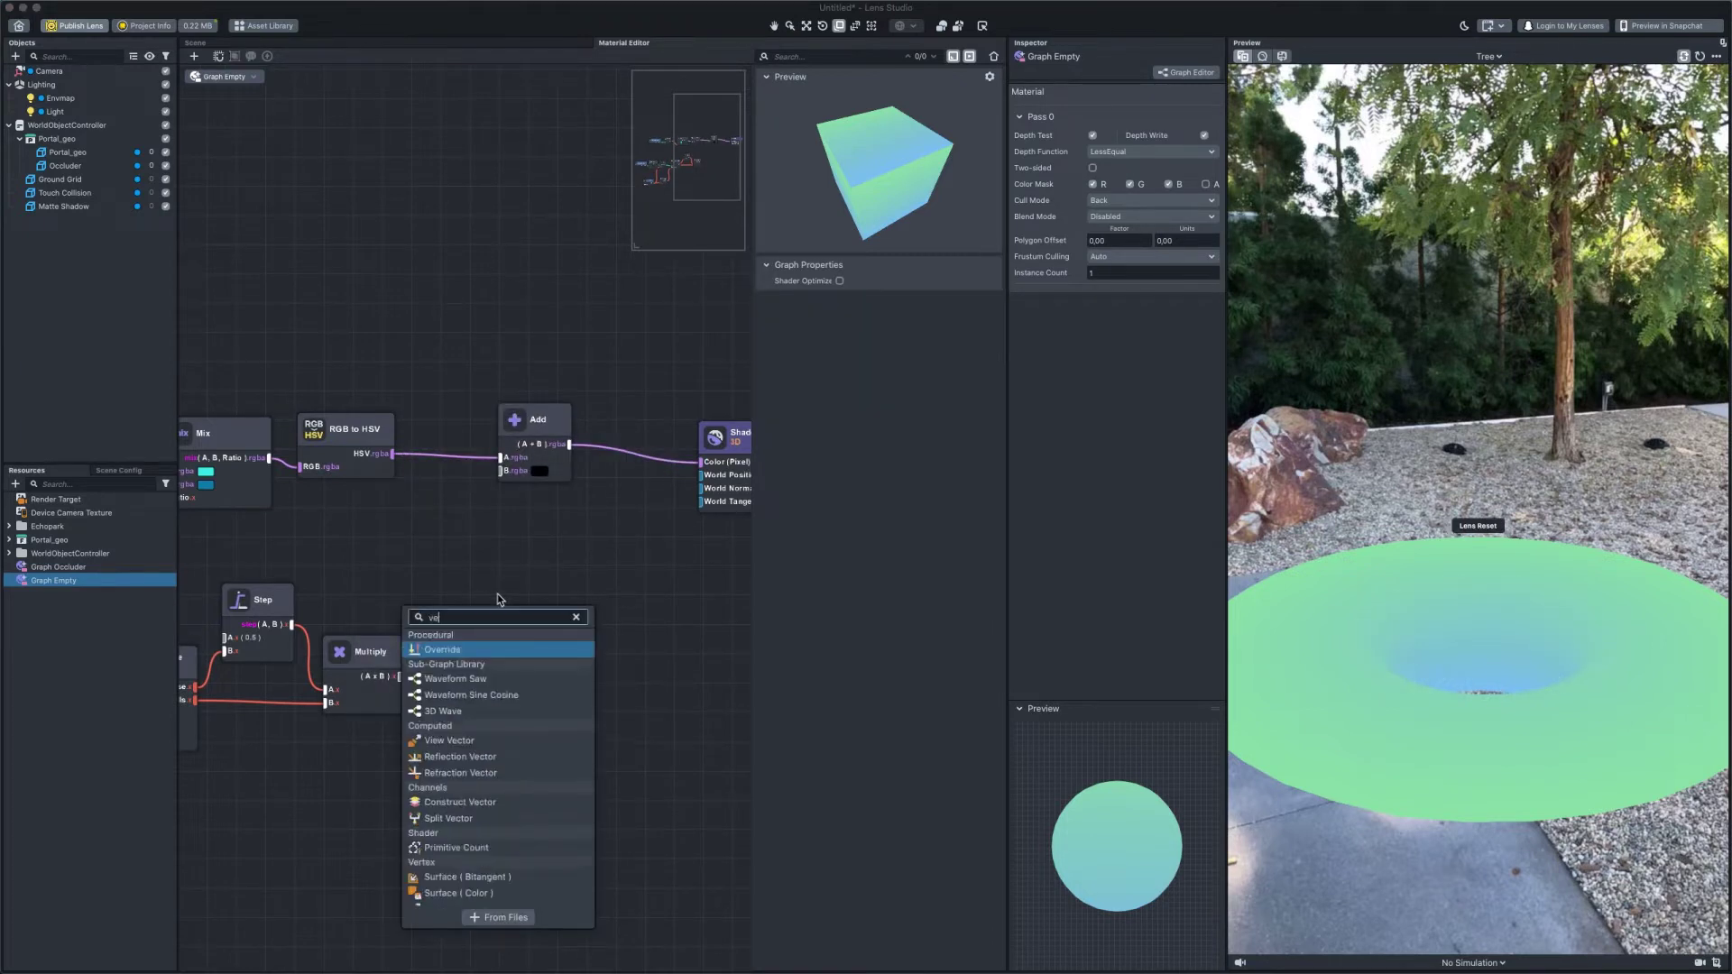
{"action": "type", "text": "ct"}
{"action": "left_click", "coordinate": [462, 712]}
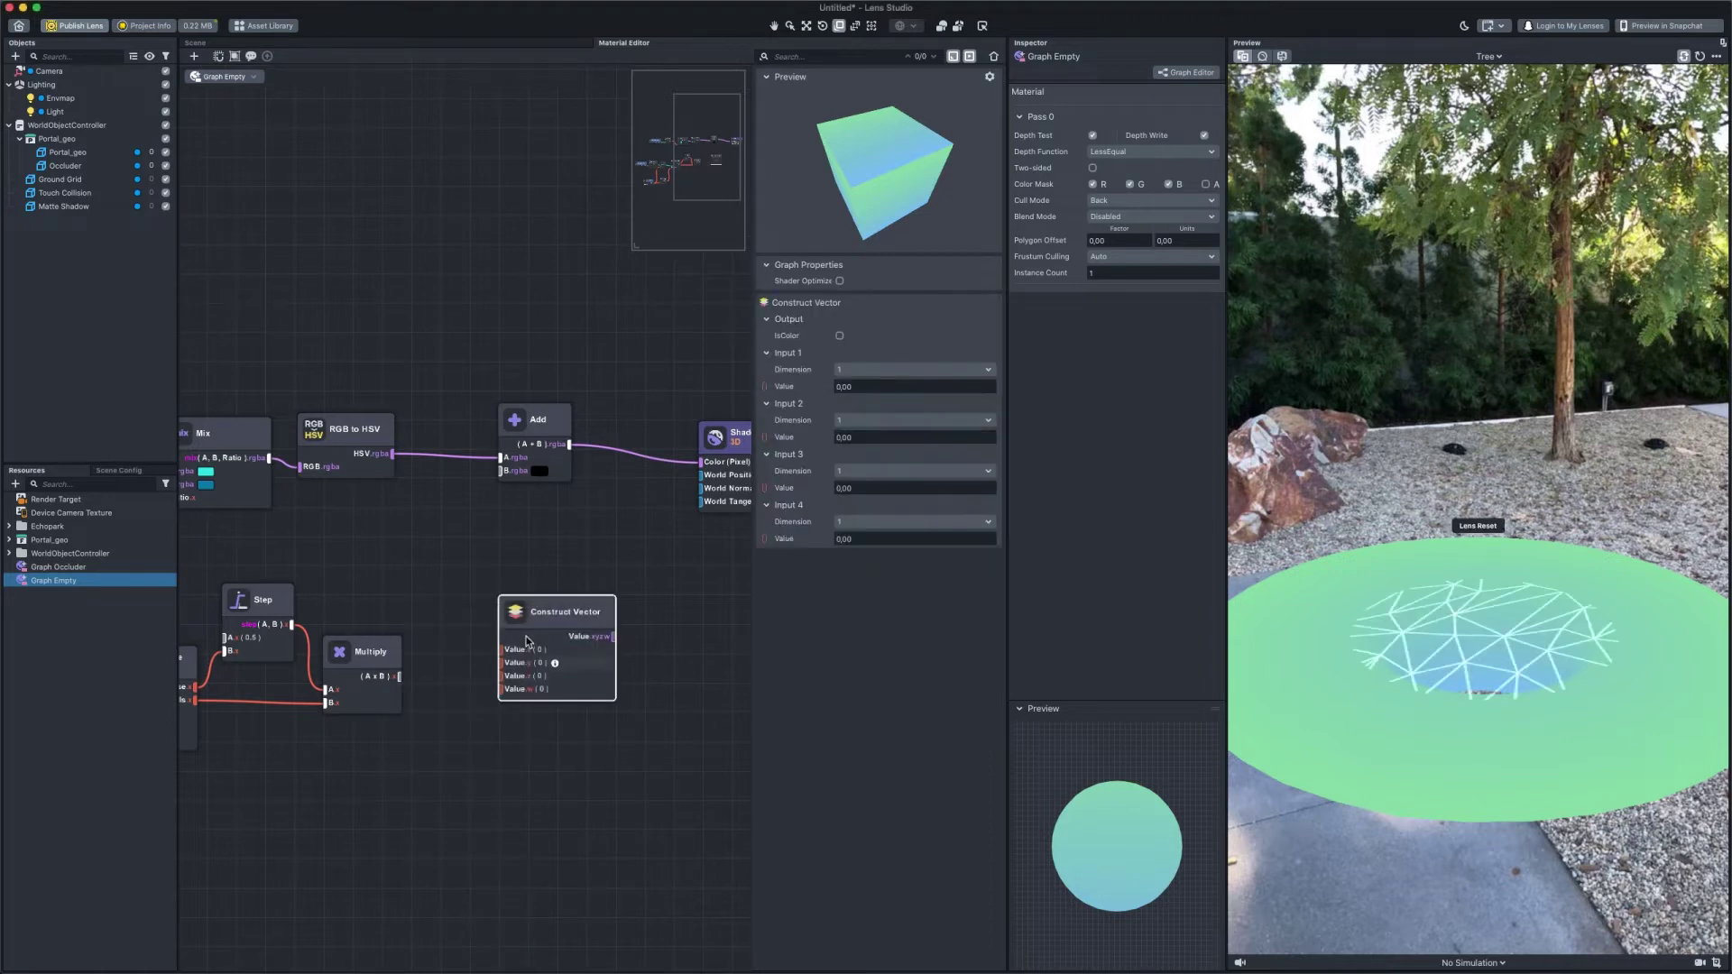
{"action": "mouse_move", "coordinate": [528, 641]}
{"action": "left_mouse_down"}
{"action": "mouse_move", "coordinate": [492, 636]}
{"action": "mouse_move", "coordinate": [509, 636]}
{"action": "left_mouse_up"}
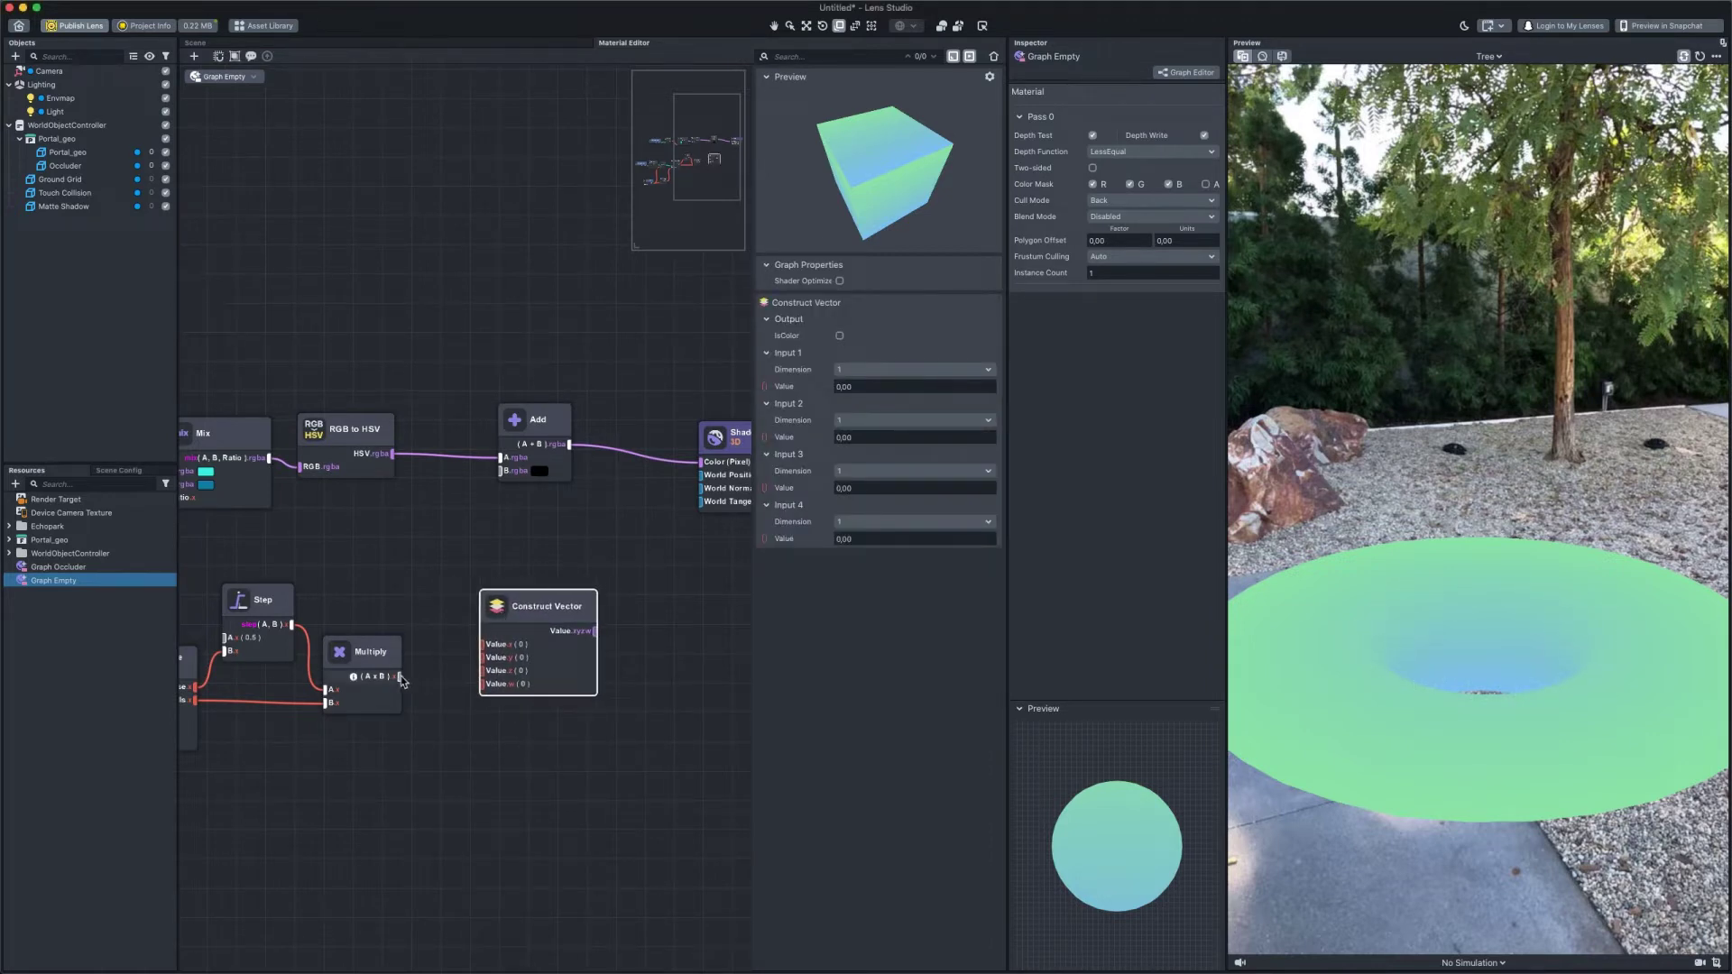
Wire Multiply into Construct Vector's z, and Construct Vector into Add's B input
{"action": "left_click_drag", "start_coordinate": [402, 681], "coordinate": [484, 671]}
{"action": "middle_click_drag", "start_coordinate": [673, 599], "coordinate": [437, 606]}
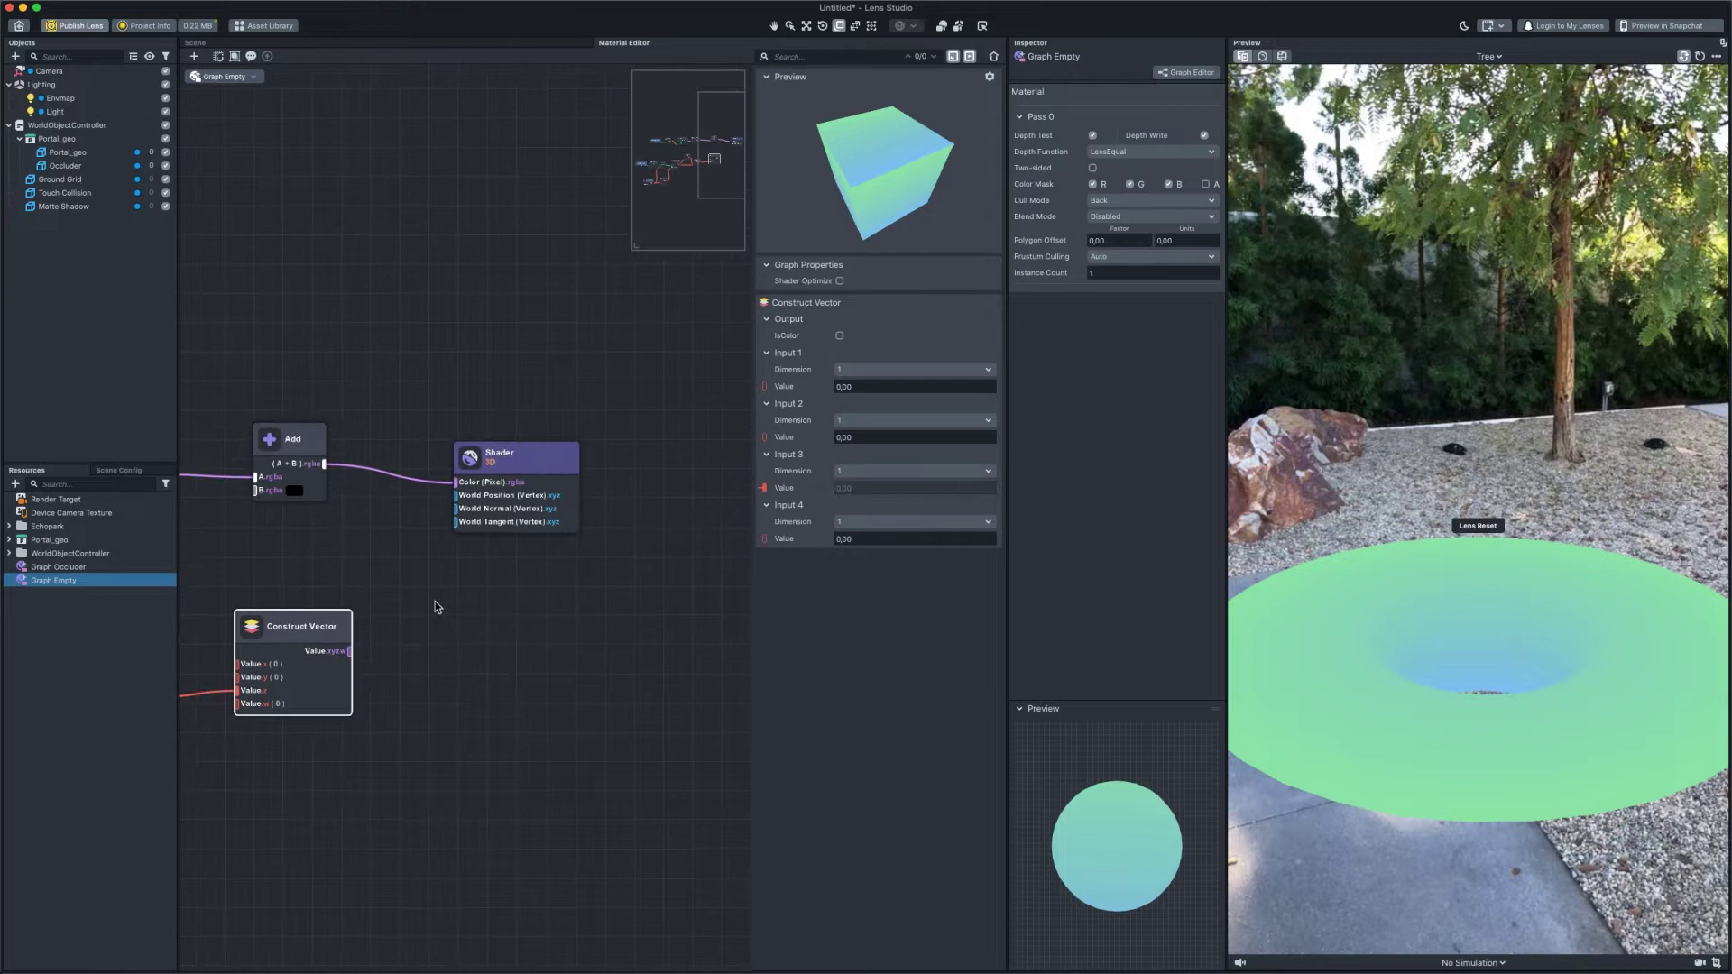
{"action": "left_click_drag", "start_coordinate": [483, 456], "coordinate": [661, 448]}
{"action": "left_click_drag", "start_coordinate": [275, 441], "coordinate": [404, 439]}
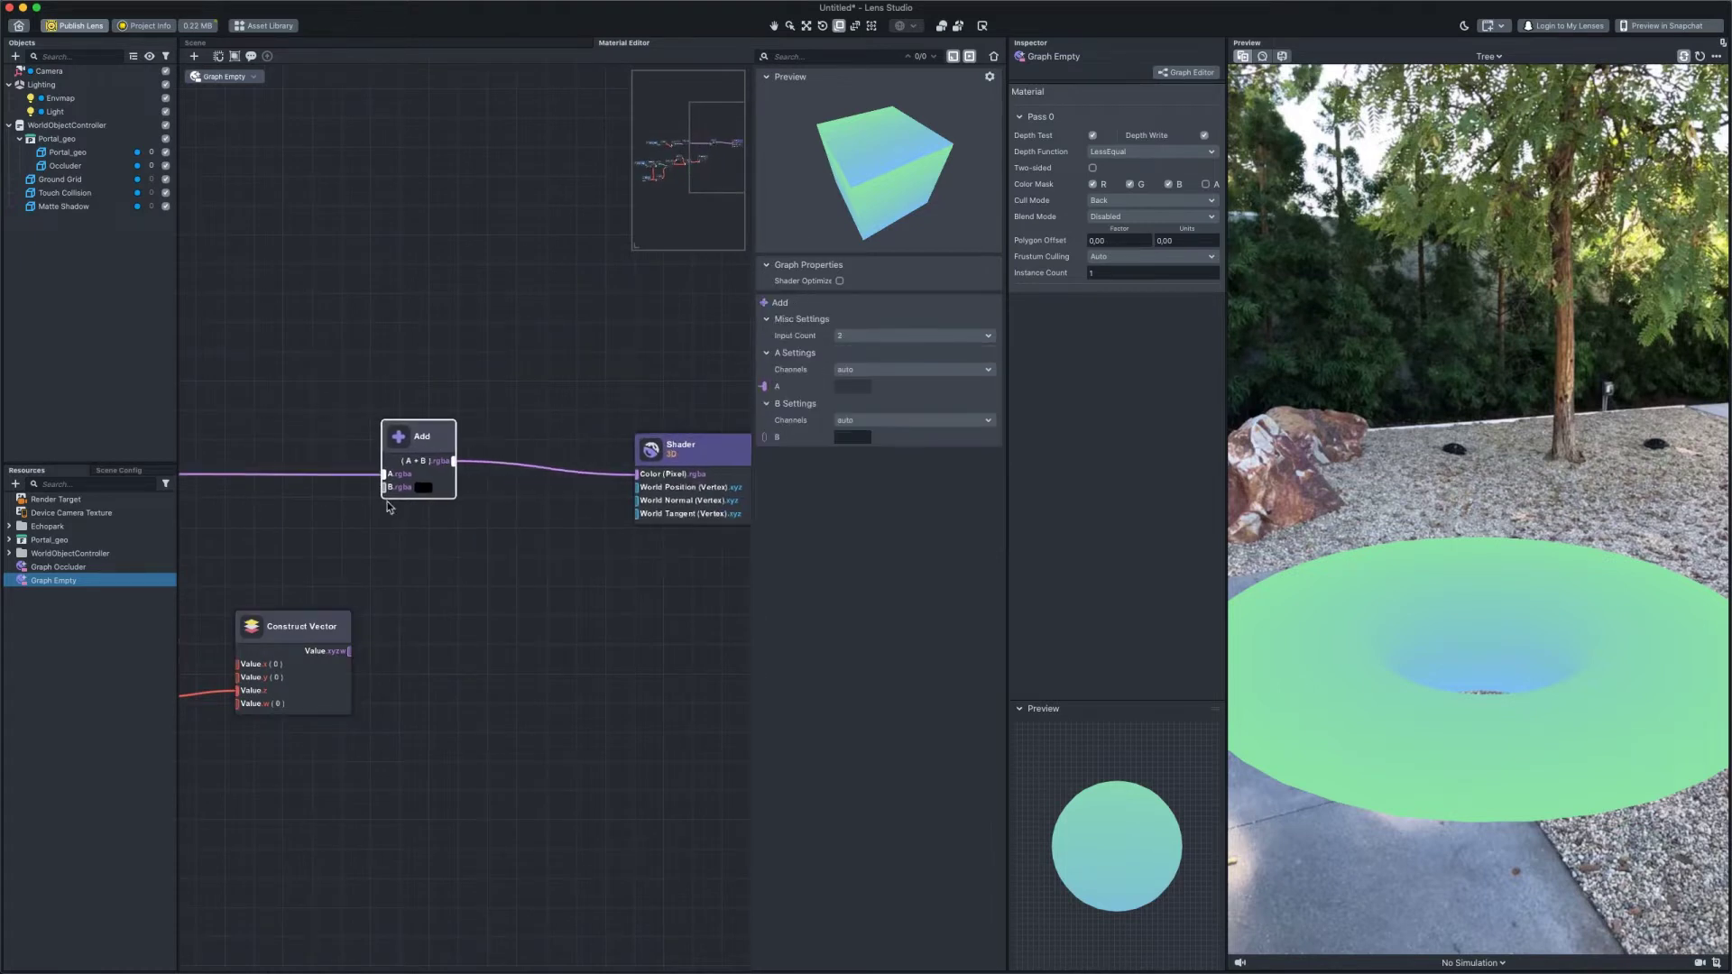
{"action": "left_click_drag", "start_coordinate": [349, 653], "coordinate": [386, 487]}
Insert an HSV to RGB node between Add and Shader
{"action": "right_click", "coordinate": [499, 546]}
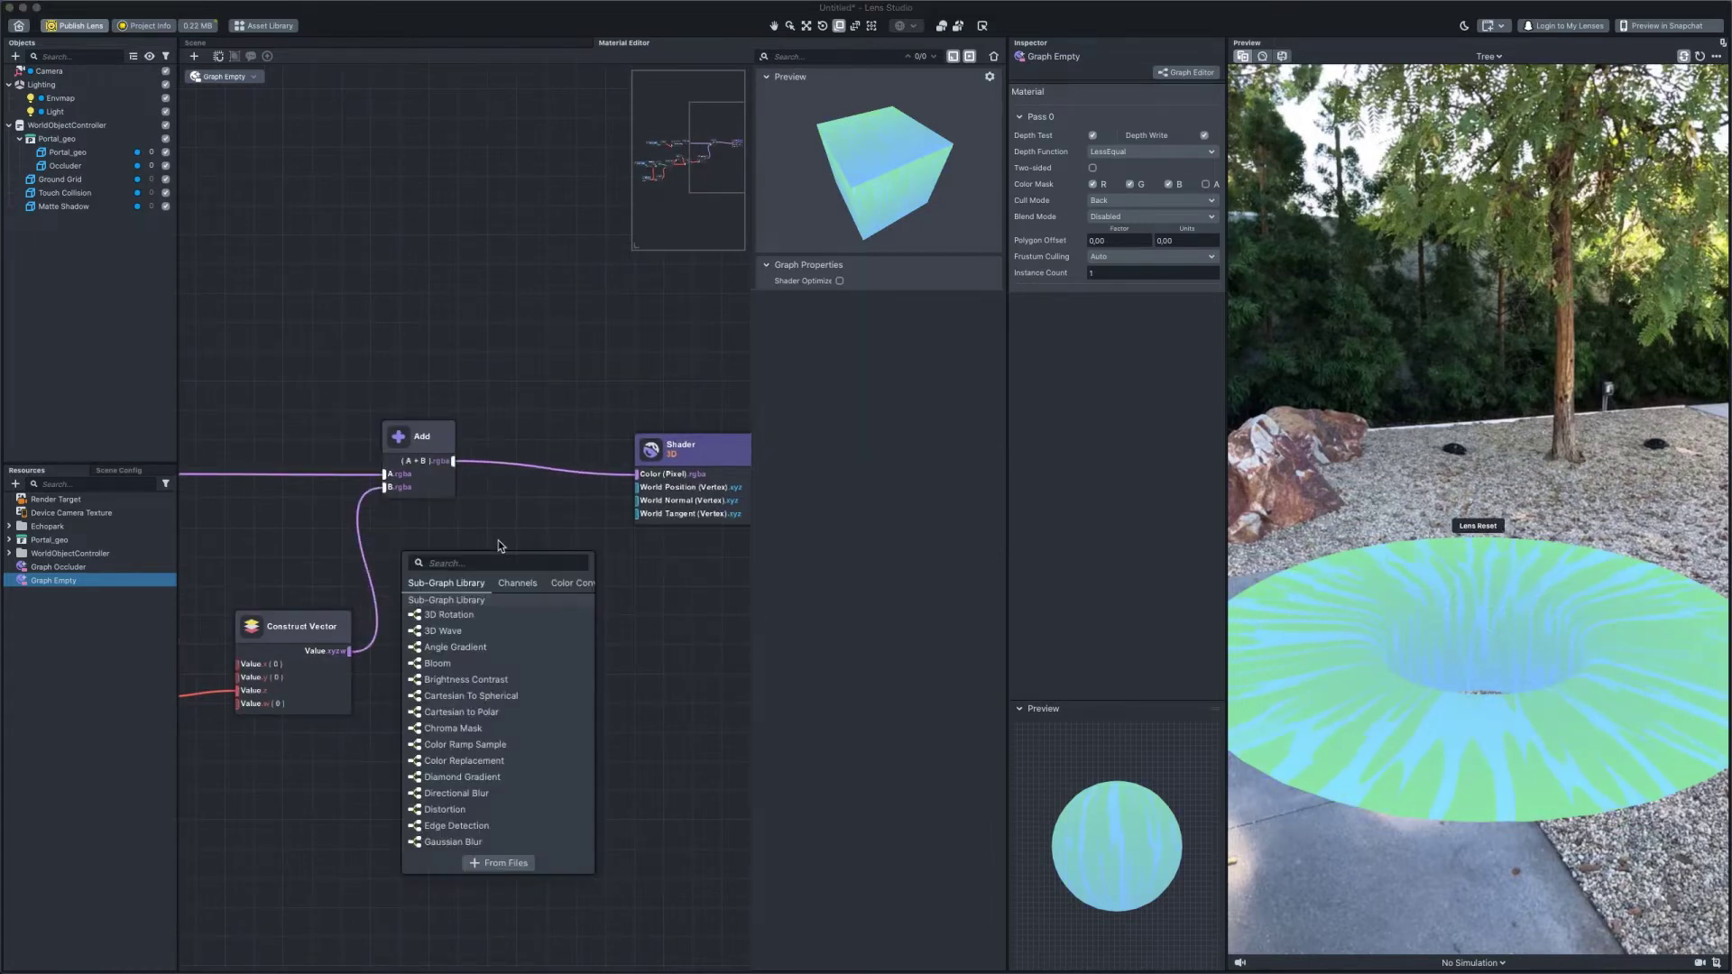
{"action": "type", "text": "rgb"}
{"action": "key", "text": "Down"}
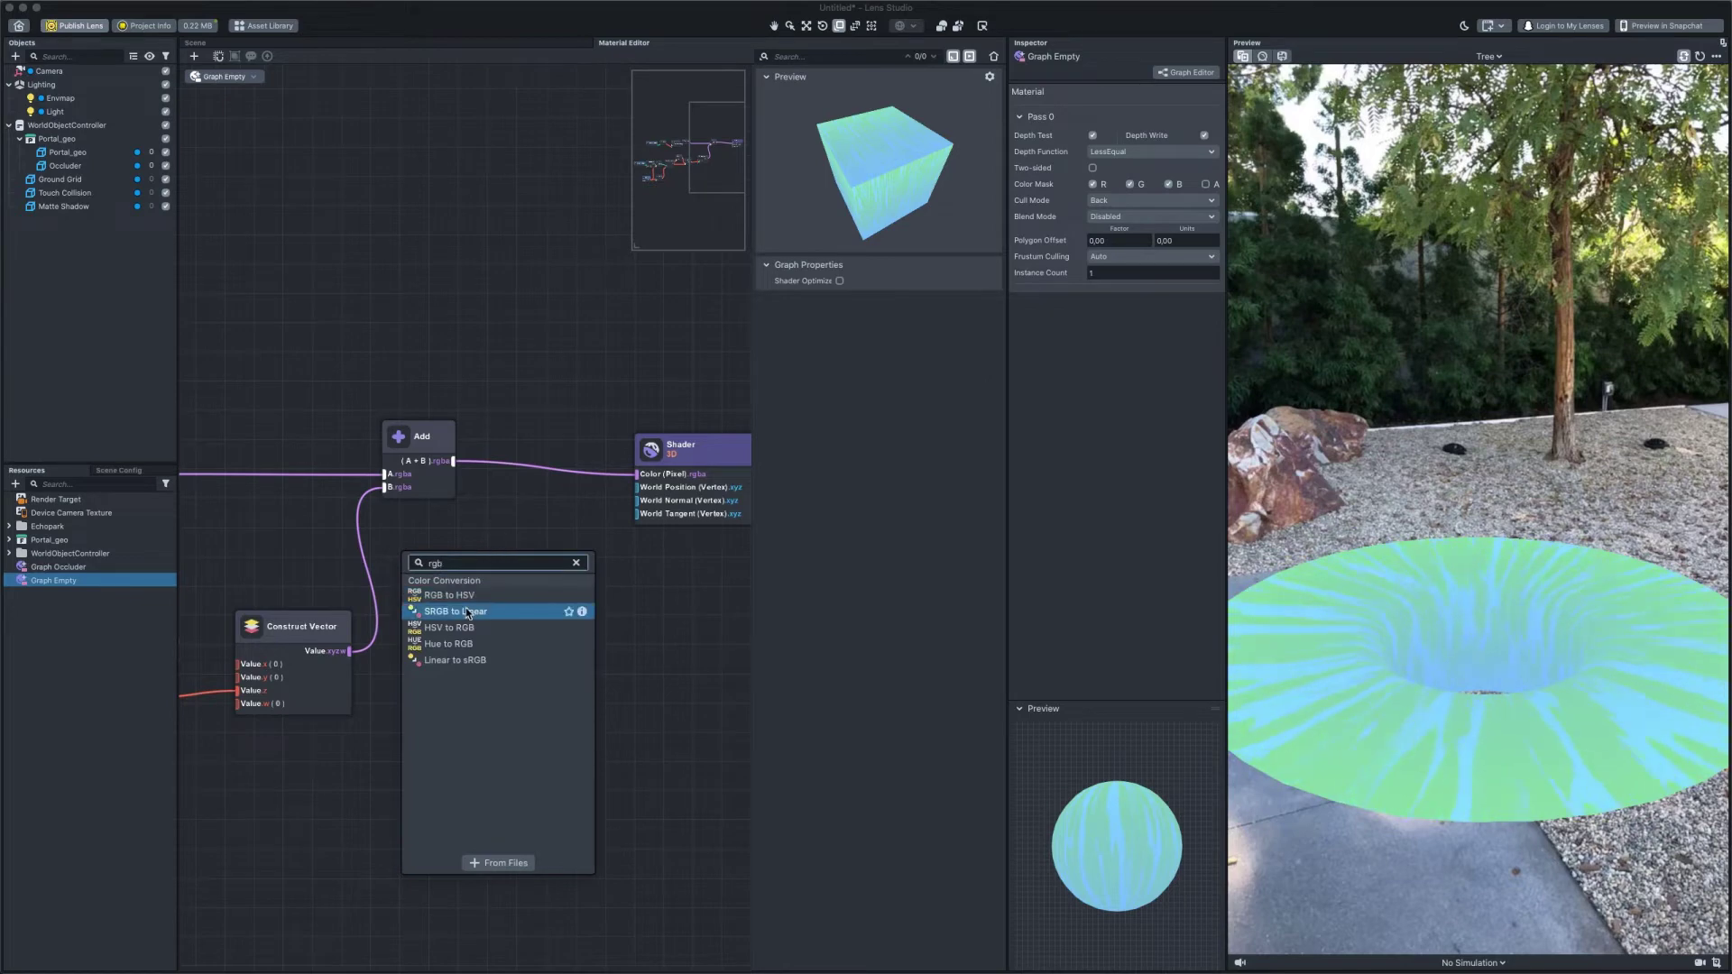
{"action": "key", "text": "Down"}
{"action": "key", "text": "Return"}
{"action": "left_click_drag", "start_coordinate": [524, 592], "coordinate": [532, 449]}
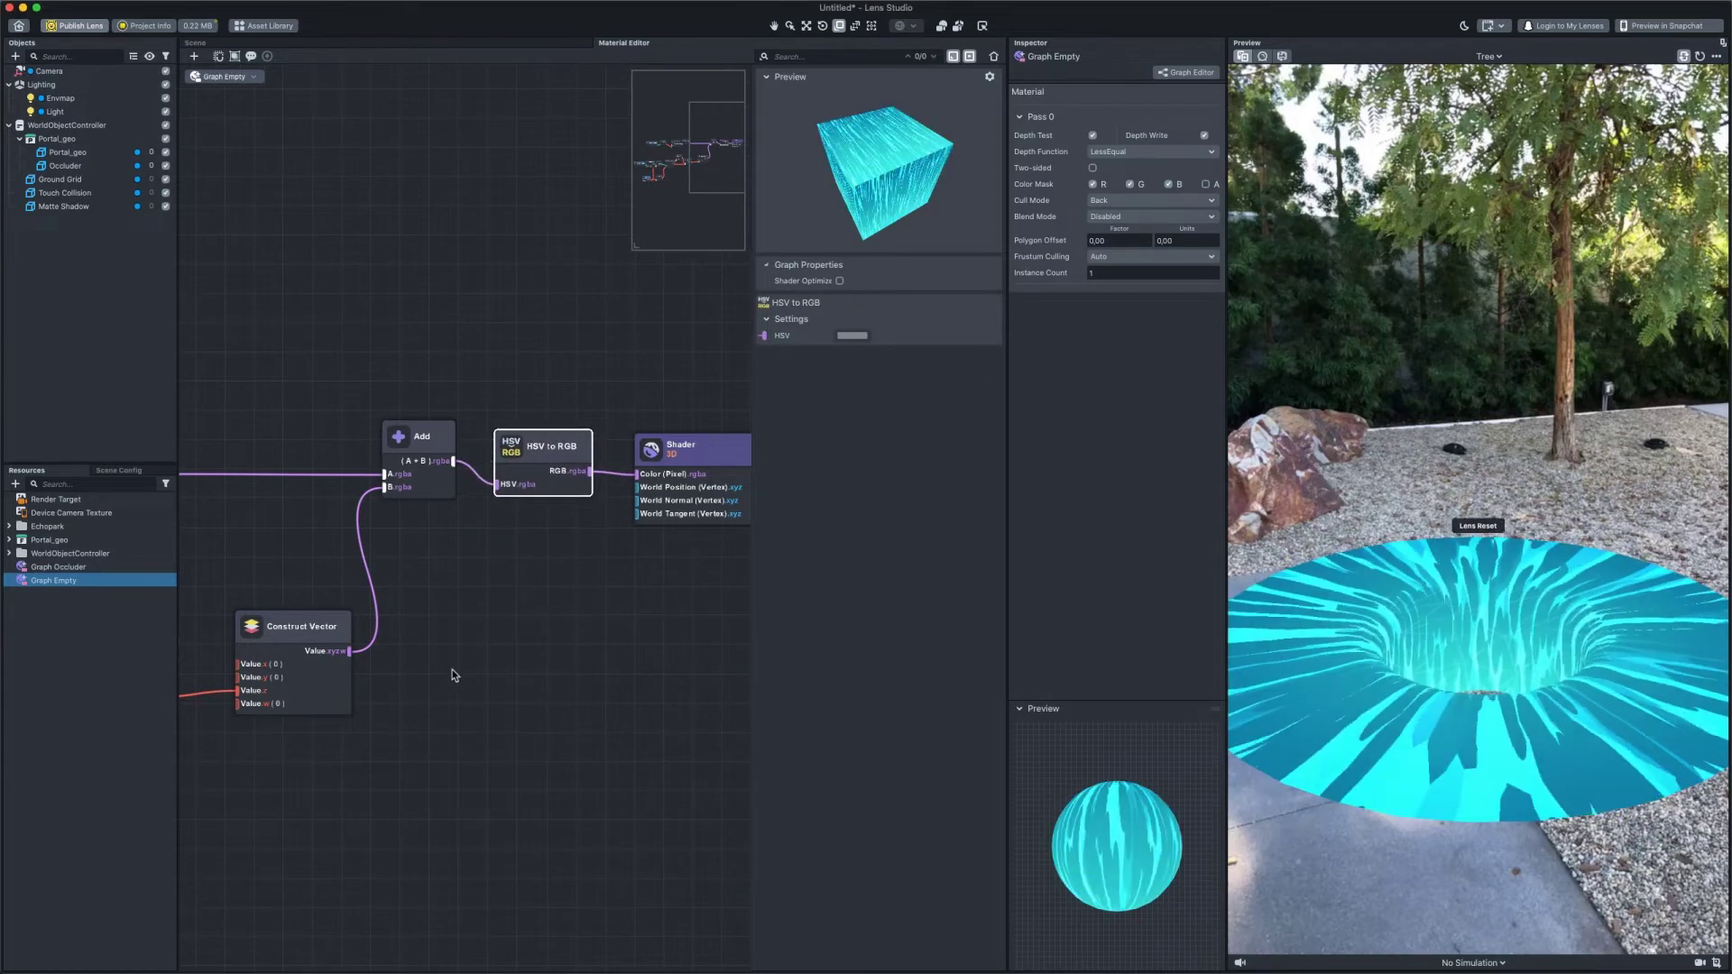
Insert a new Multiply with B 0.5 before Construct Vector's z input
{"action": "middle_click_drag", "start_coordinate": [439, 696], "coordinate": [561, 691]}
{"action": "right_click", "coordinate": [561, 691]}
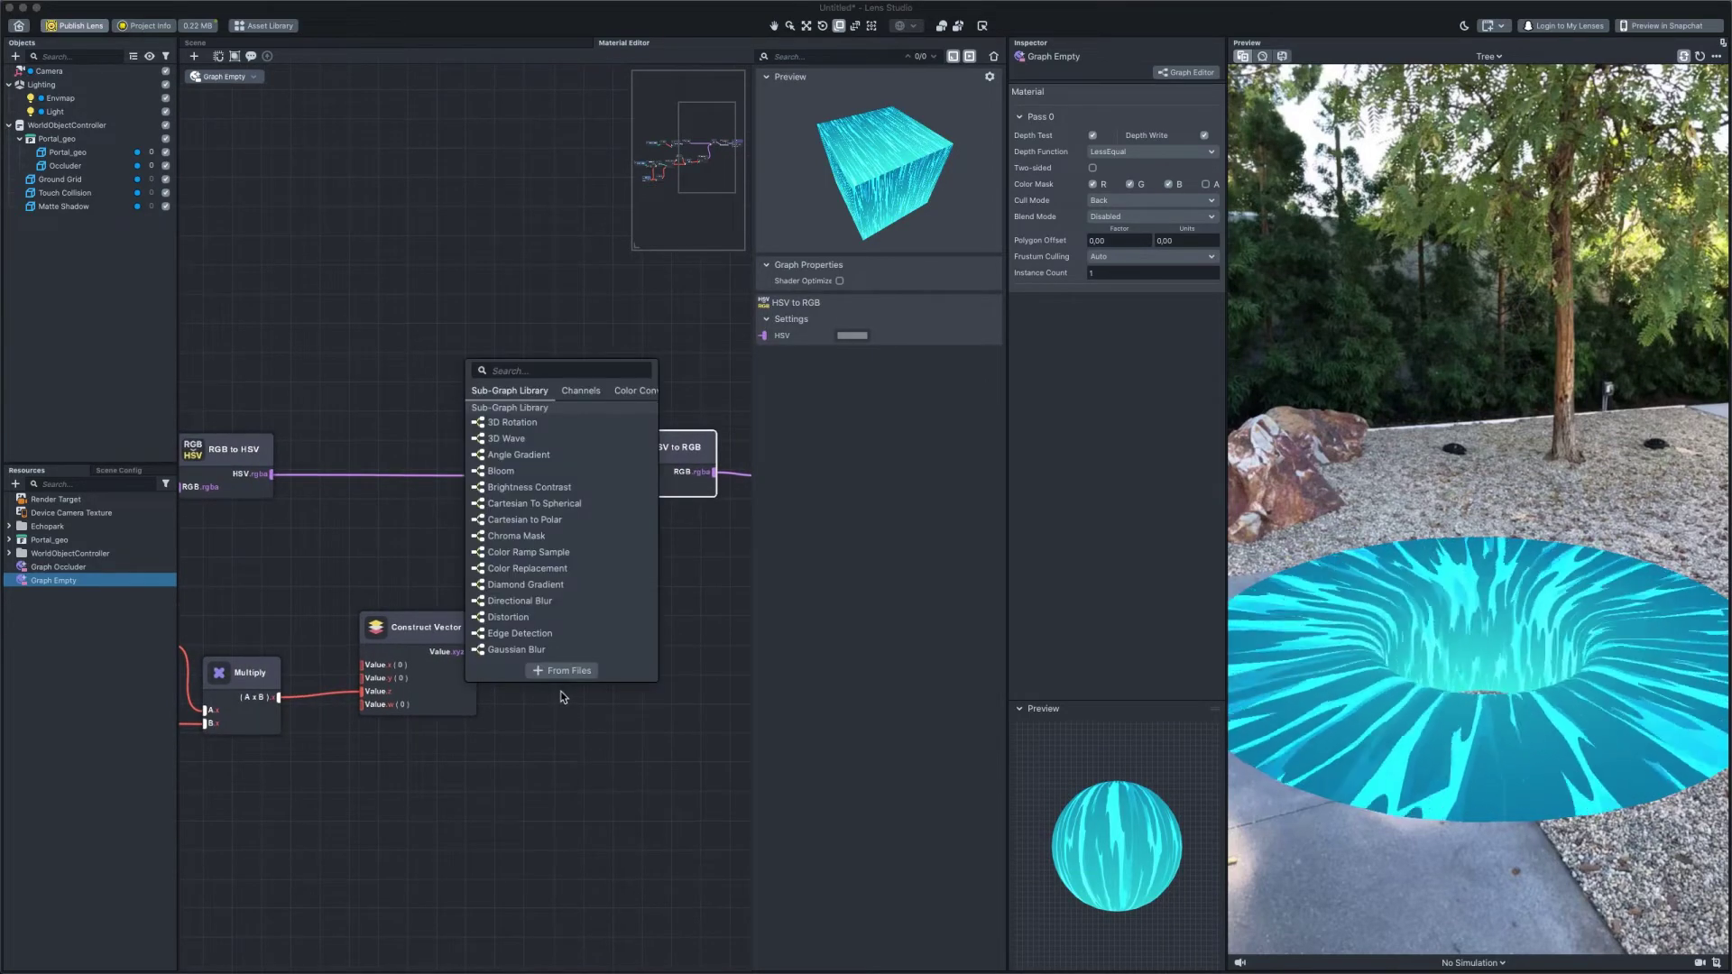
{"action": "type", "text": "mul"}
{"action": "left_click", "coordinate": [500, 403]}
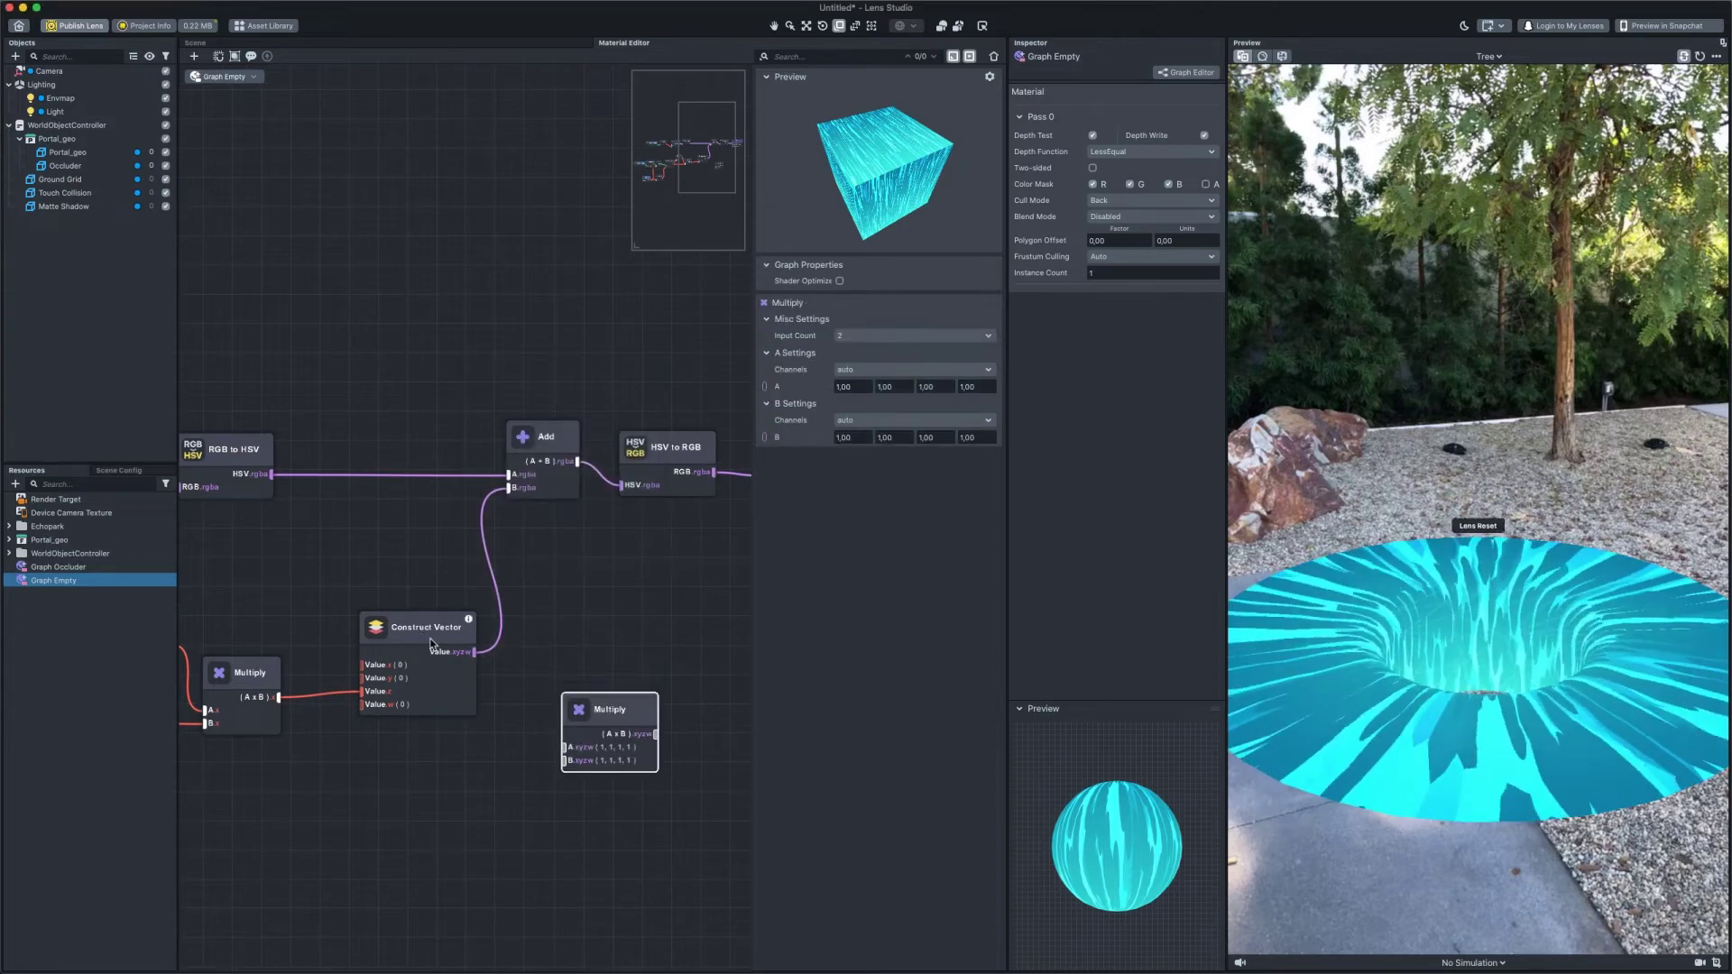
{"action": "left_click_drag", "start_coordinate": [431, 644], "coordinate": [466, 653]}
{"action": "left_click_drag", "start_coordinate": [608, 713], "coordinate": [336, 666]}
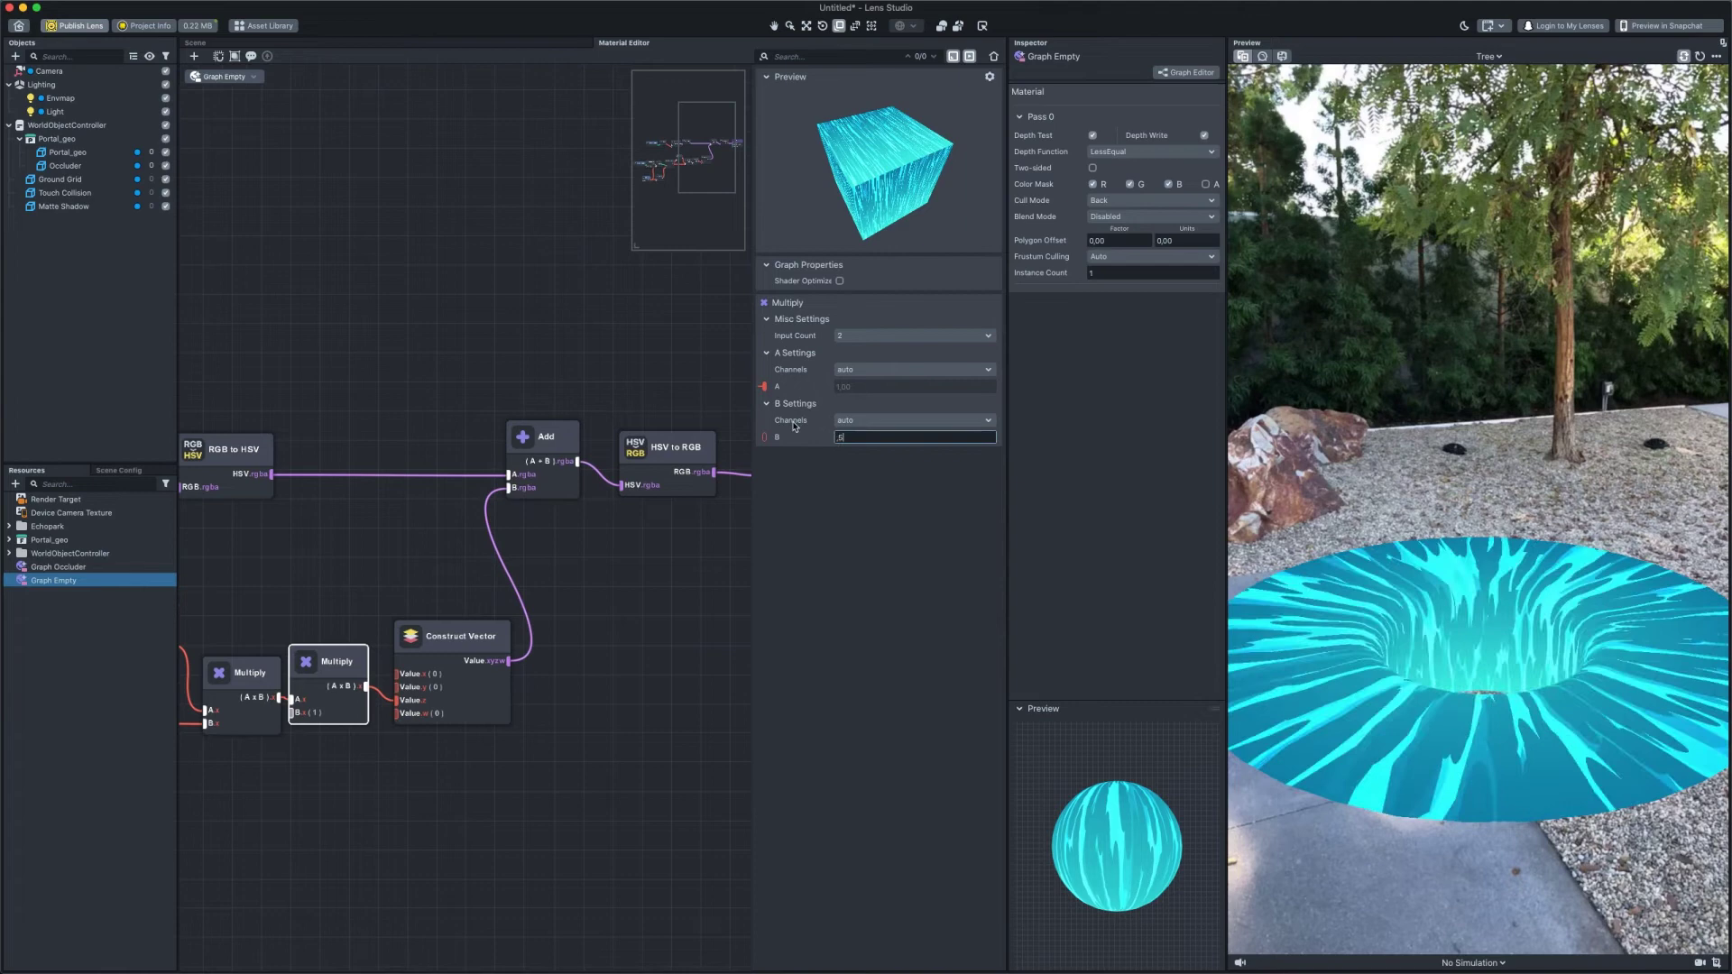
{"action": "left_click", "coordinate": [569, 650]}
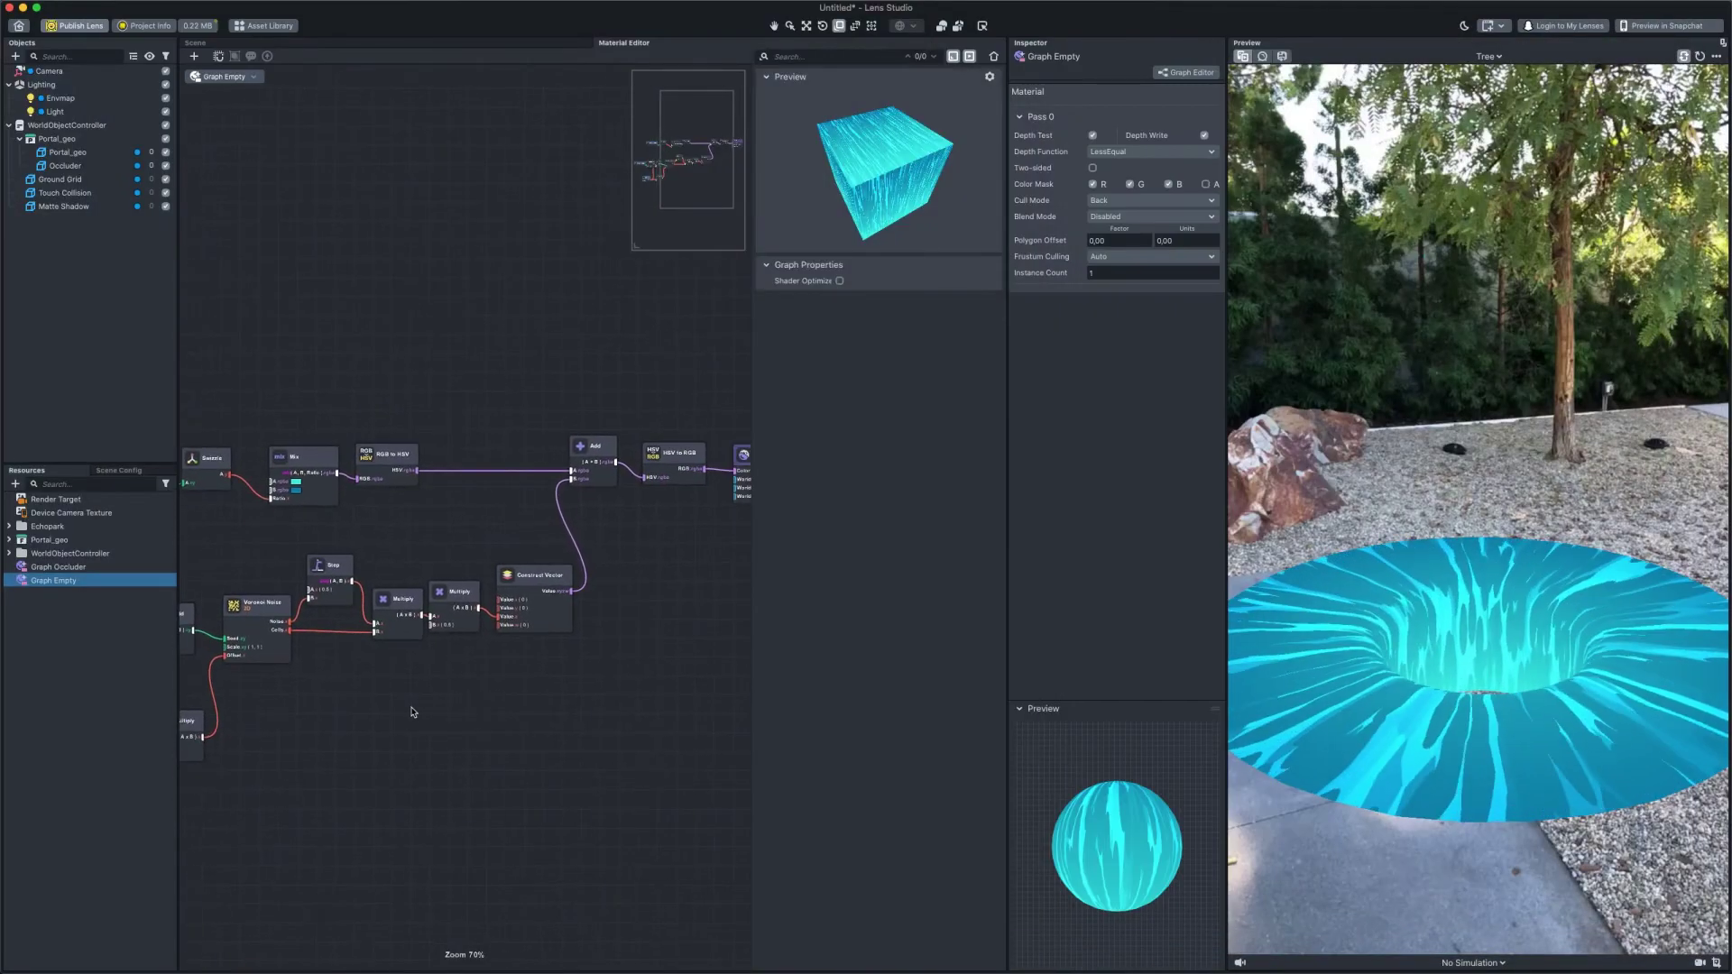
Add a Surface Normal node and place it below the noise nodes
{"action": "right_click", "coordinate": [369, 730]}
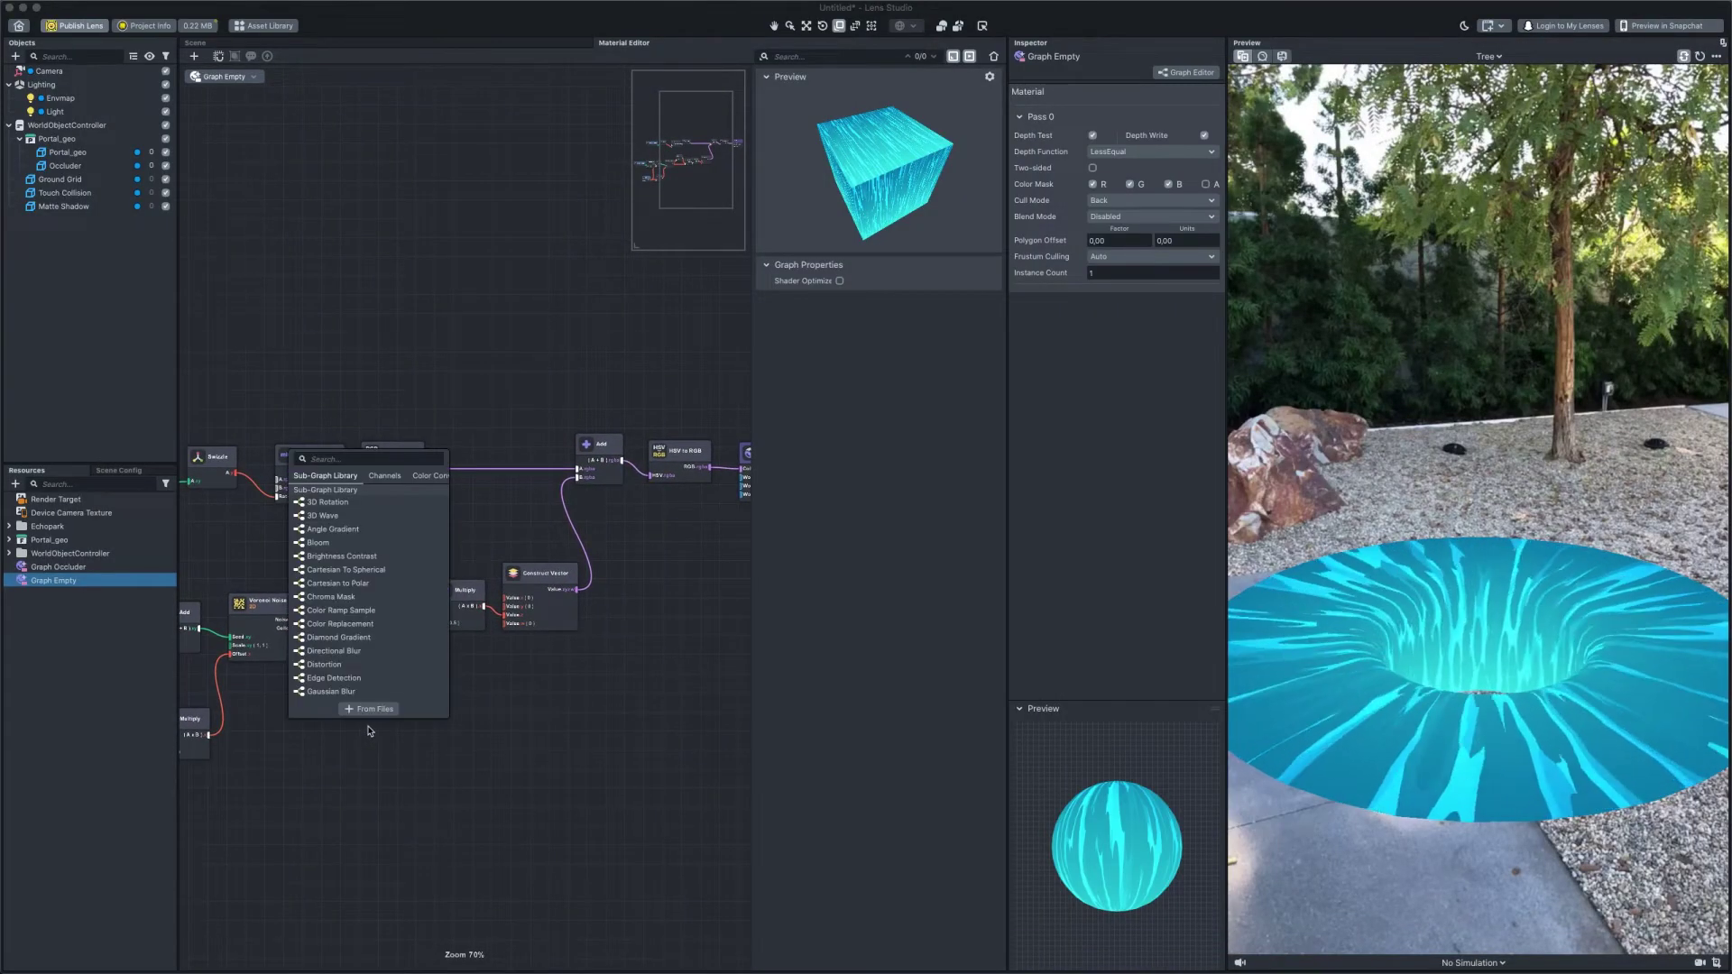
{"action": "type", "text": "nor"}
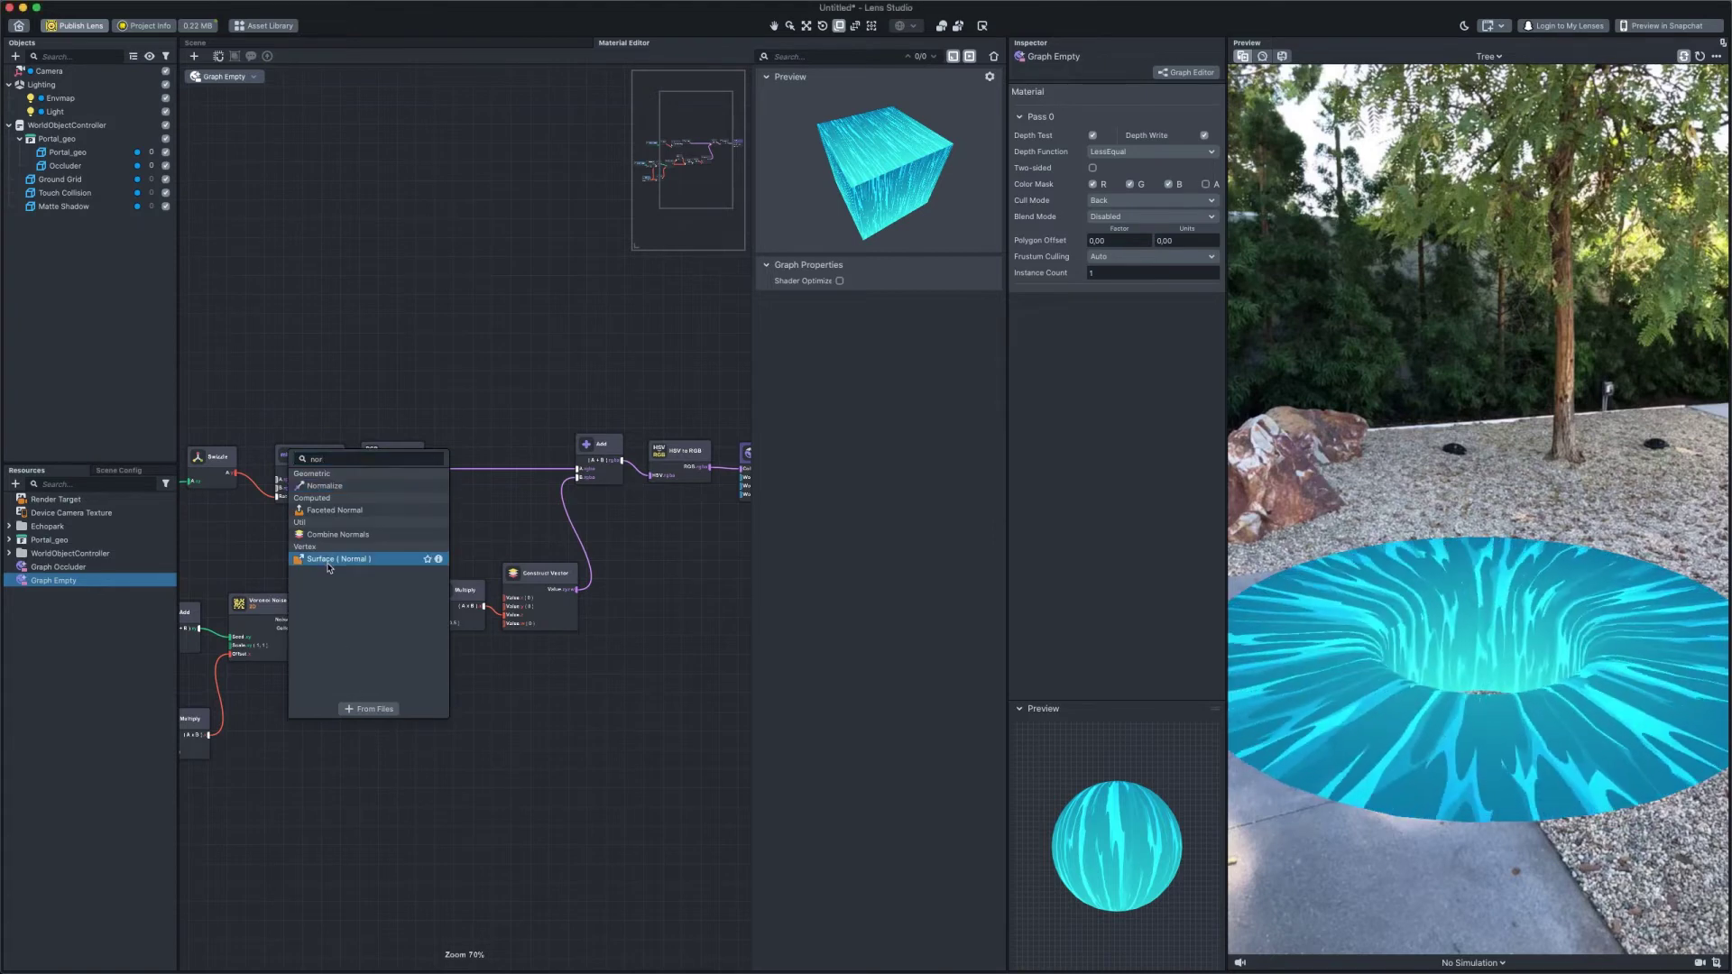
{"action": "left_click", "coordinate": [328, 561]}
{"action": "scroll", "coordinate": [562, 625], "scroll_direction": "up", "scroll_amount": 4}
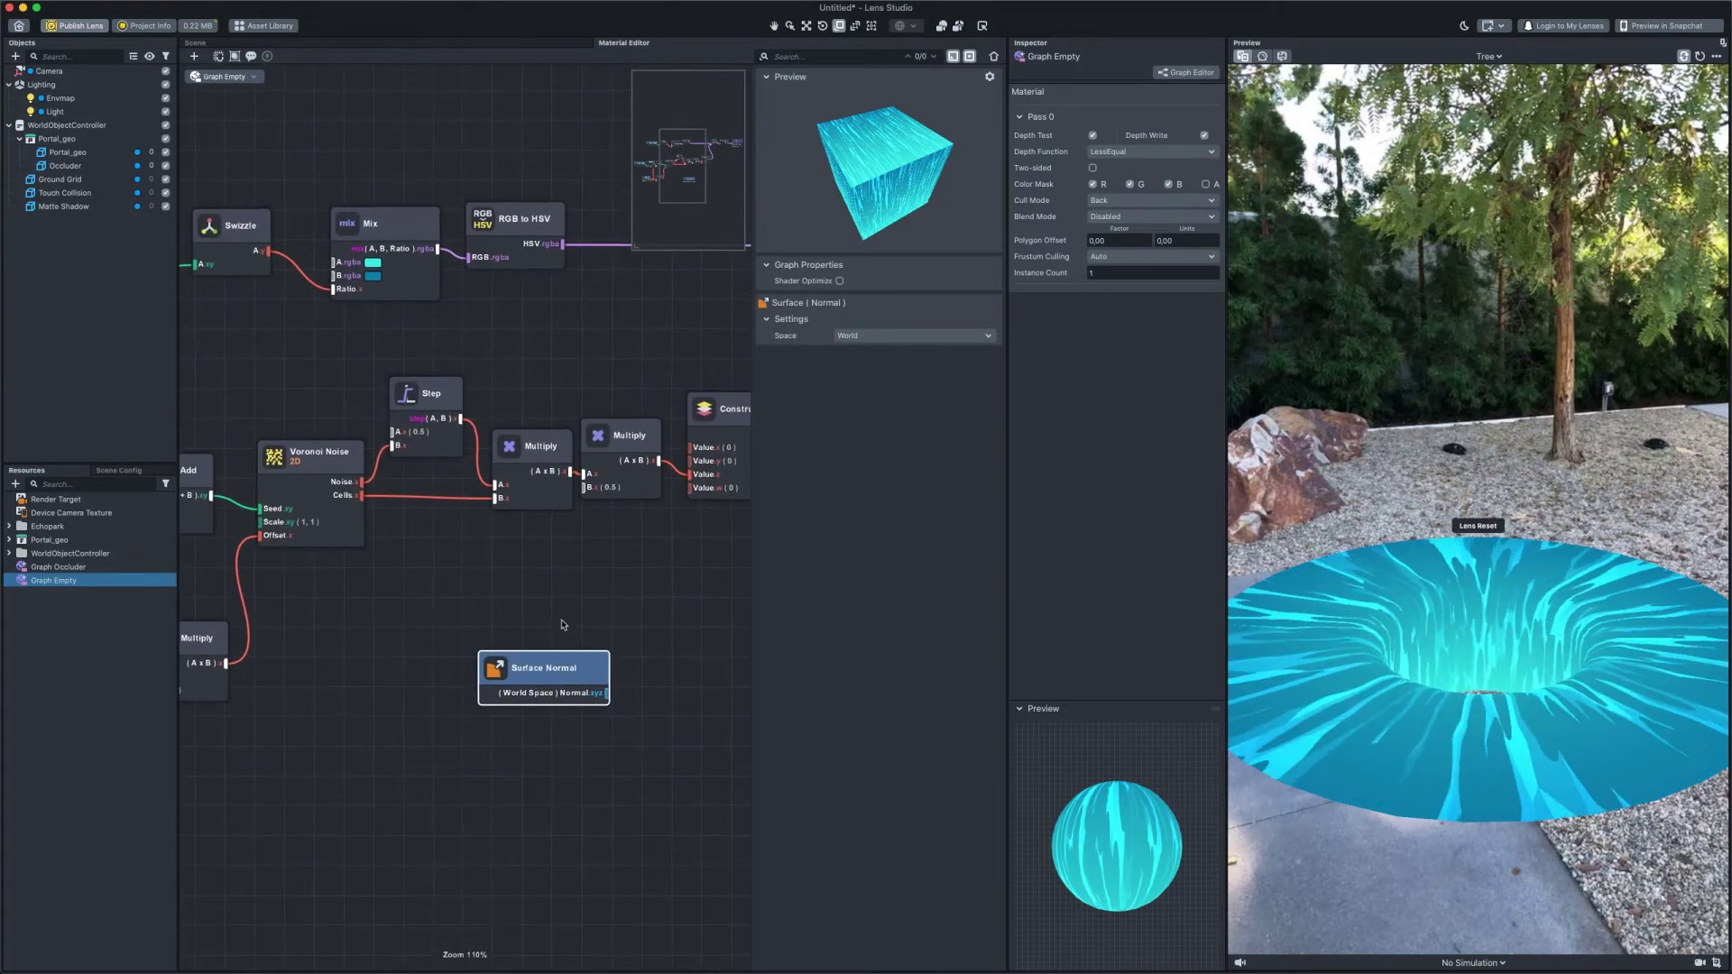
{"action": "left_click_drag", "start_coordinate": [541, 672], "coordinate": [330, 779]}
Add a Dot Product to the right, with the surface normal in A and B set to (0, 1, 0)
{"action": "right_click", "coordinate": [485, 751]}
{"action": "type", "text": "d"}
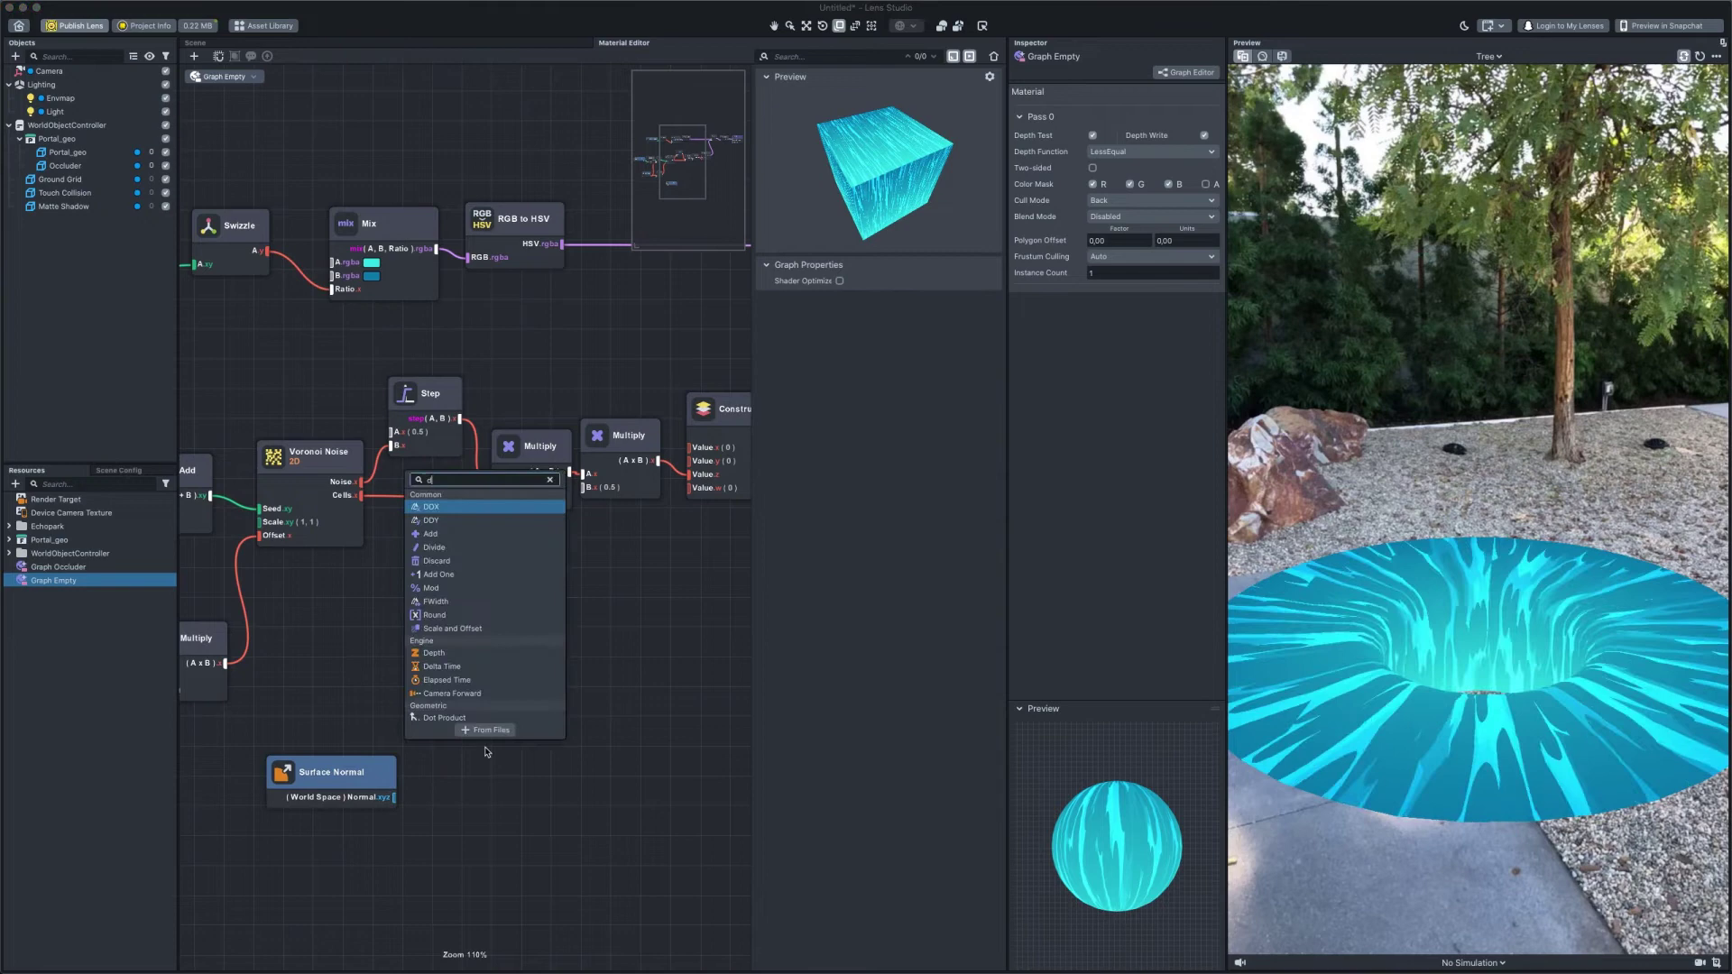
{"action": "type", "text": "ot"}
{"action": "key", "text": "Return"}
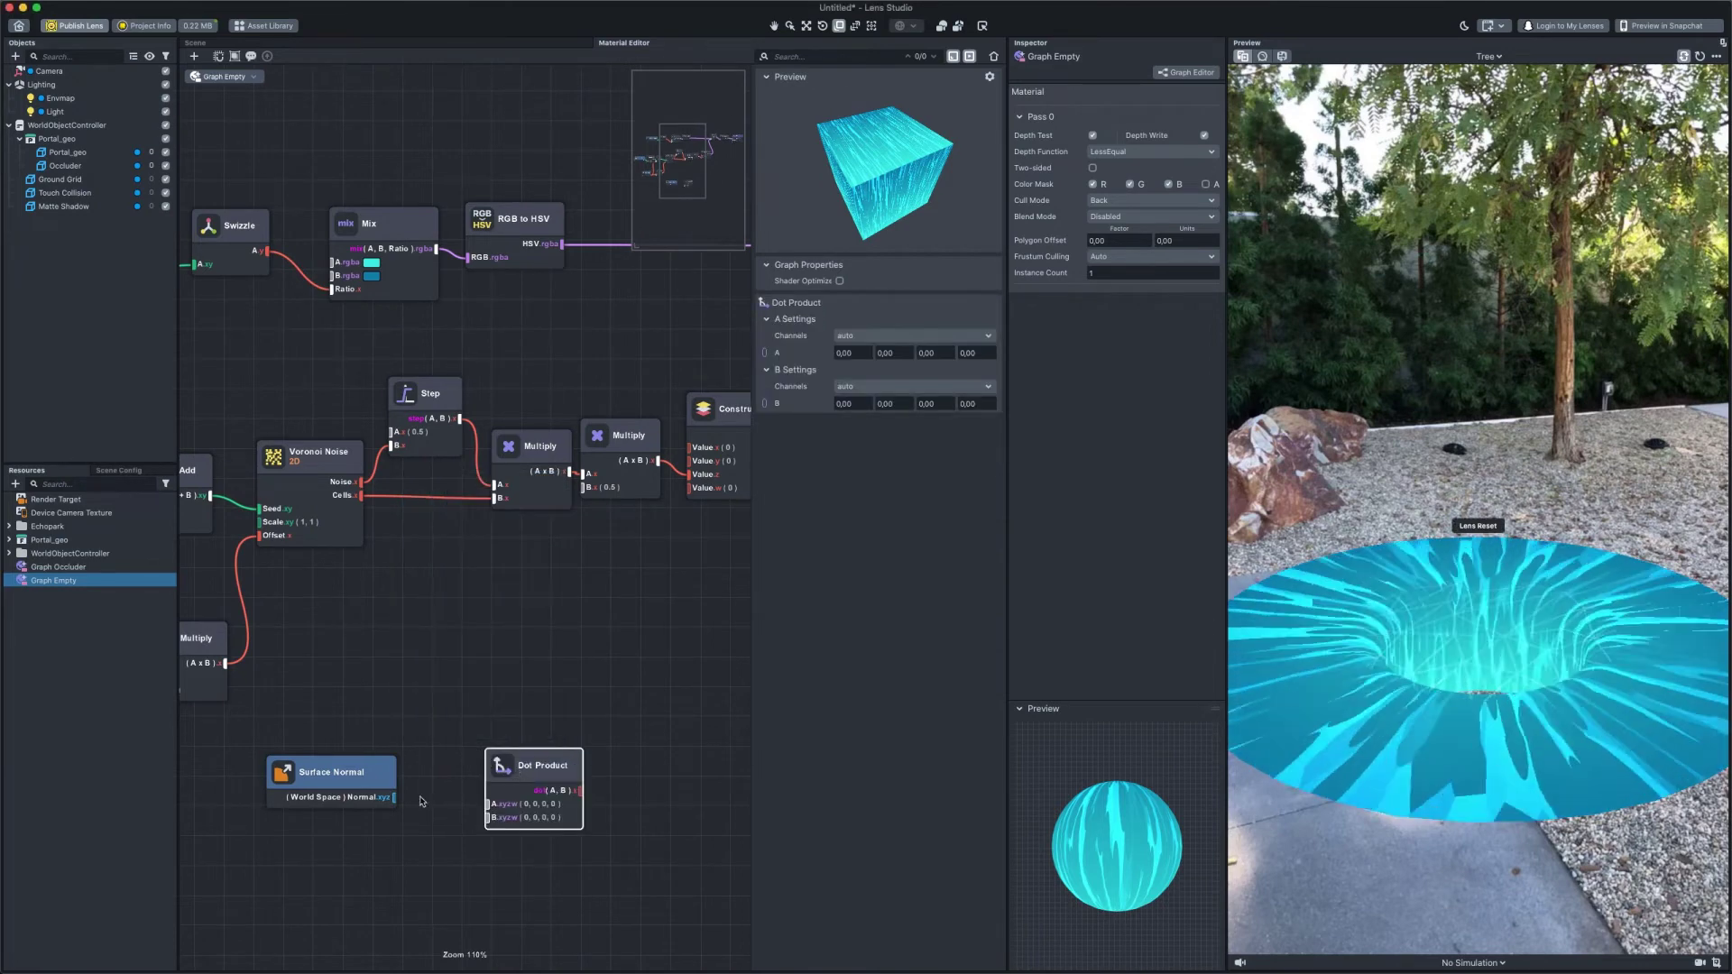
{"action": "left_click_drag", "start_coordinate": [527, 761], "coordinate": [578, 747]}
{"action": "left_click_drag", "start_coordinate": [393, 798], "coordinate": [542, 791]}
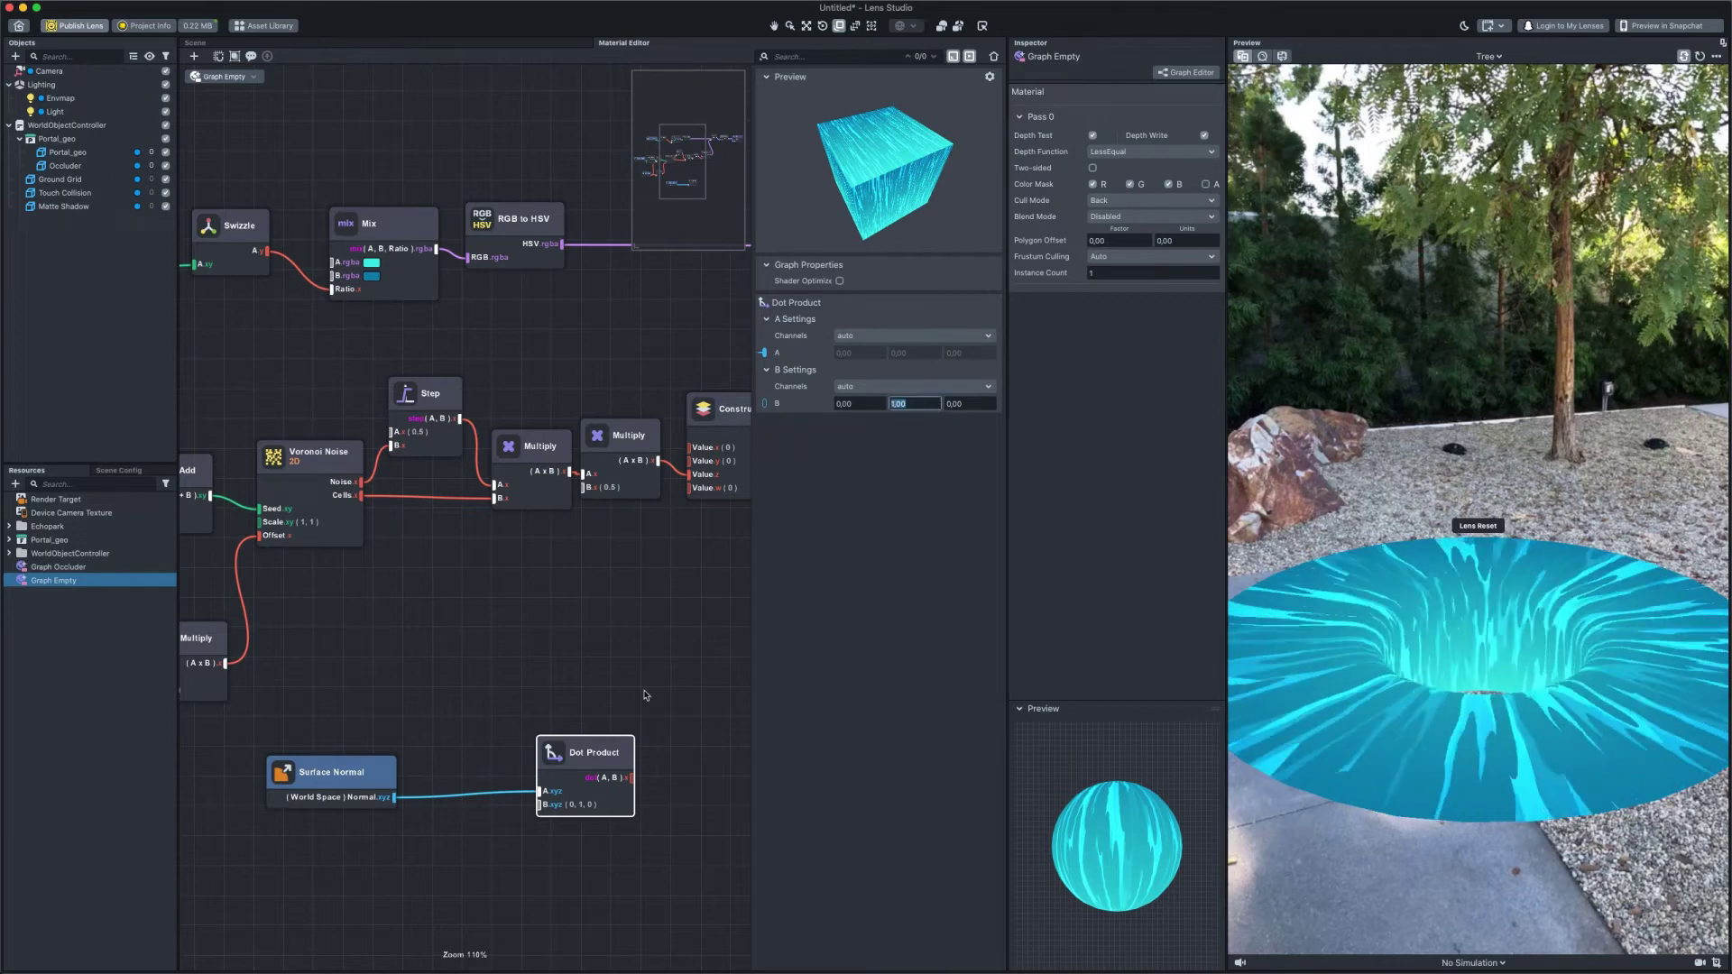
Move the Shader output node down beside the Dot Product
{"action": "scroll", "coordinate": [646, 694], "scroll_direction": "down", "scroll_amount": 4}
{"action": "scroll", "coordinate": [636, 586], "scroll_direction": "right", "scroll_amount": 5}
{"action": "left_click", "coordinate": [690, 420]}
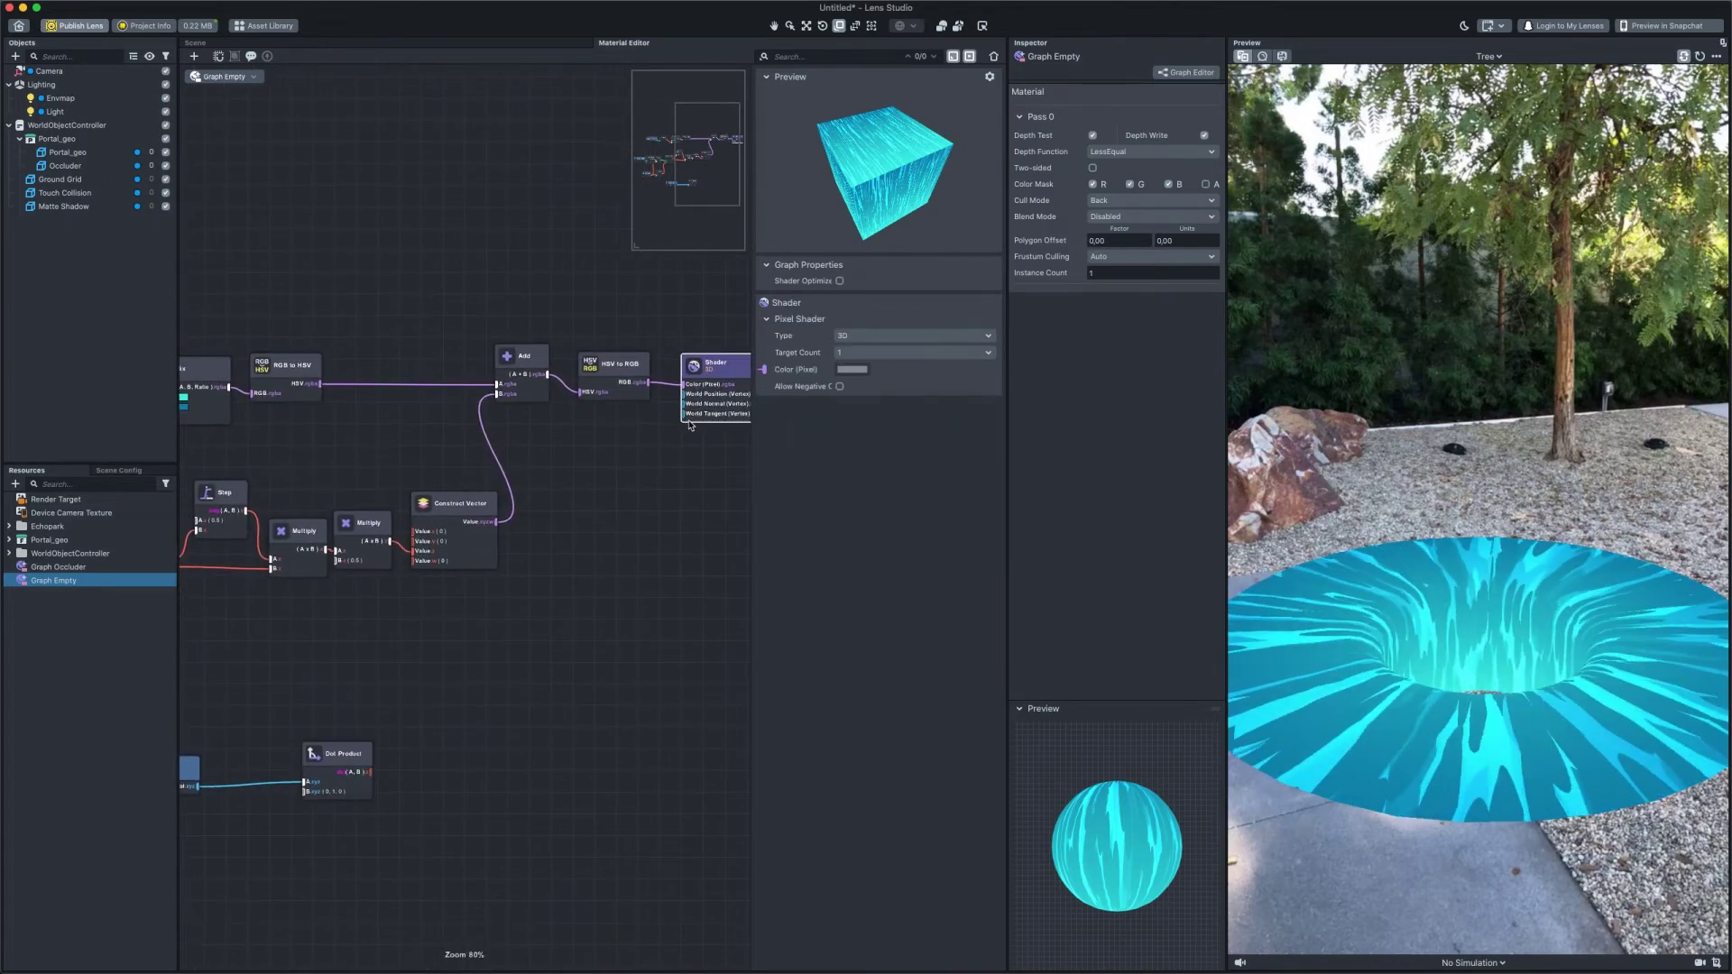
{"action": "left_click_drag", "start_coordinate": [690, 422], "coordinate": [610, 766]}
Send the dot product to Shader Color, and insert an Add adding Voronoi Cells to the normal before it
{"action": "left_click_drag", "start_coordinate": [369, 773], "coordinate": [604, 727]}
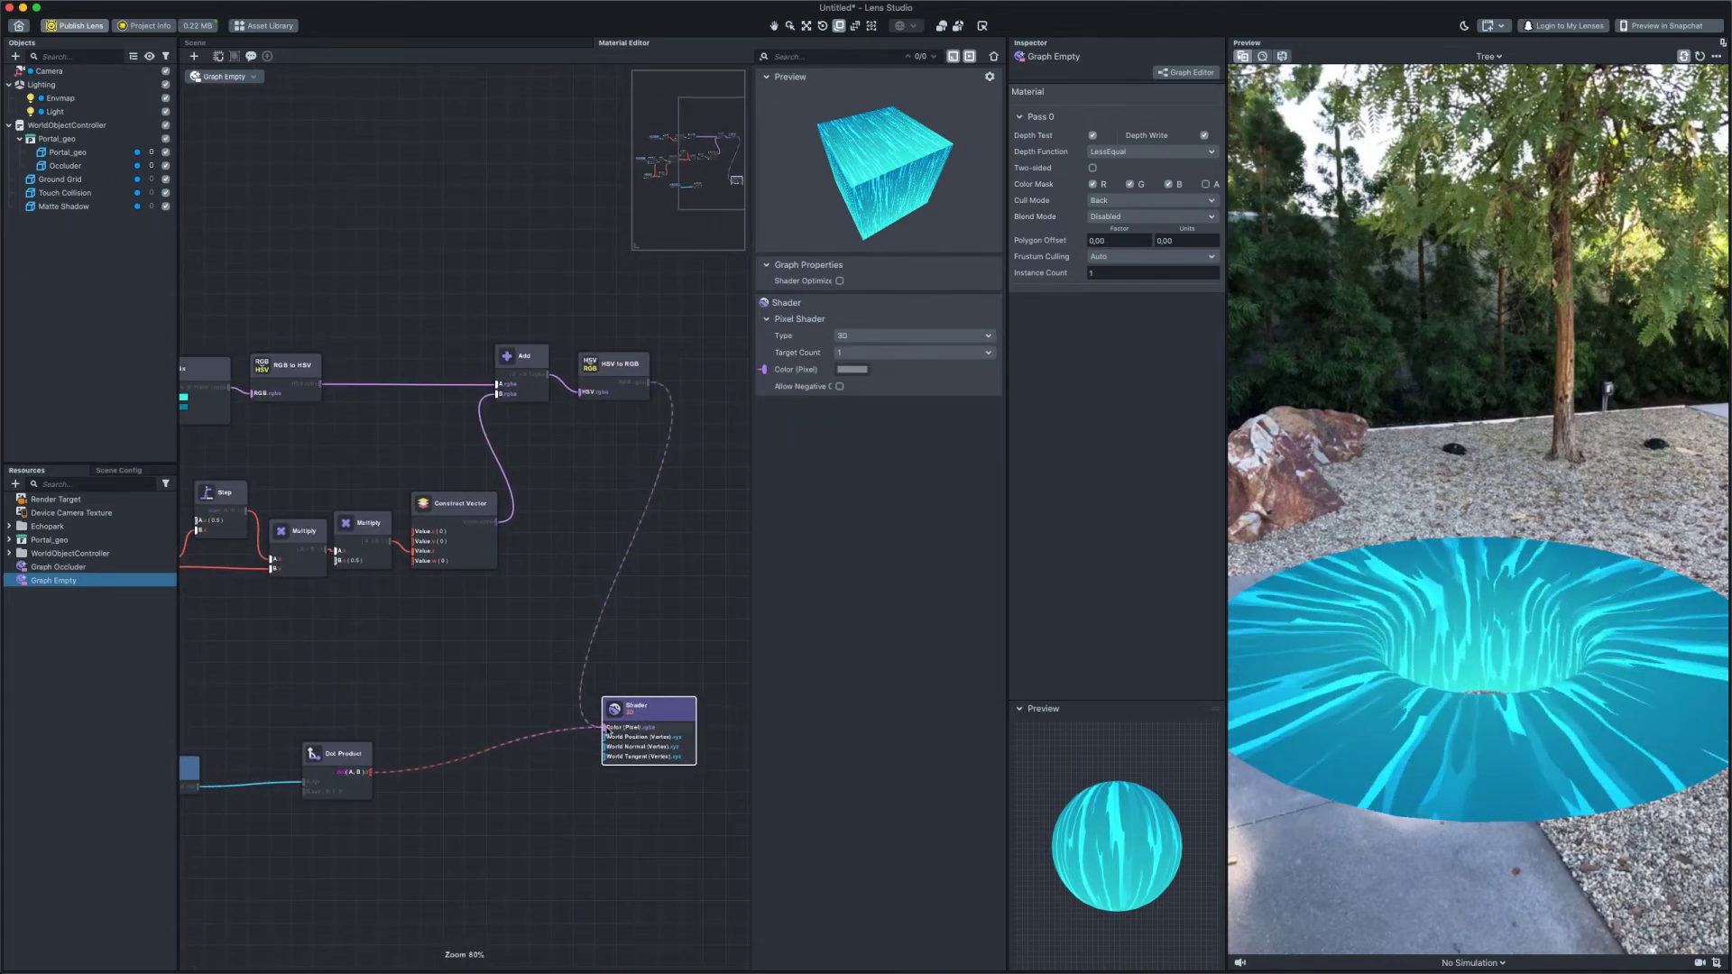
{"action": "middle_click_drag", "start_coordinate": [392, 816], "coordinate": [523, 803]}
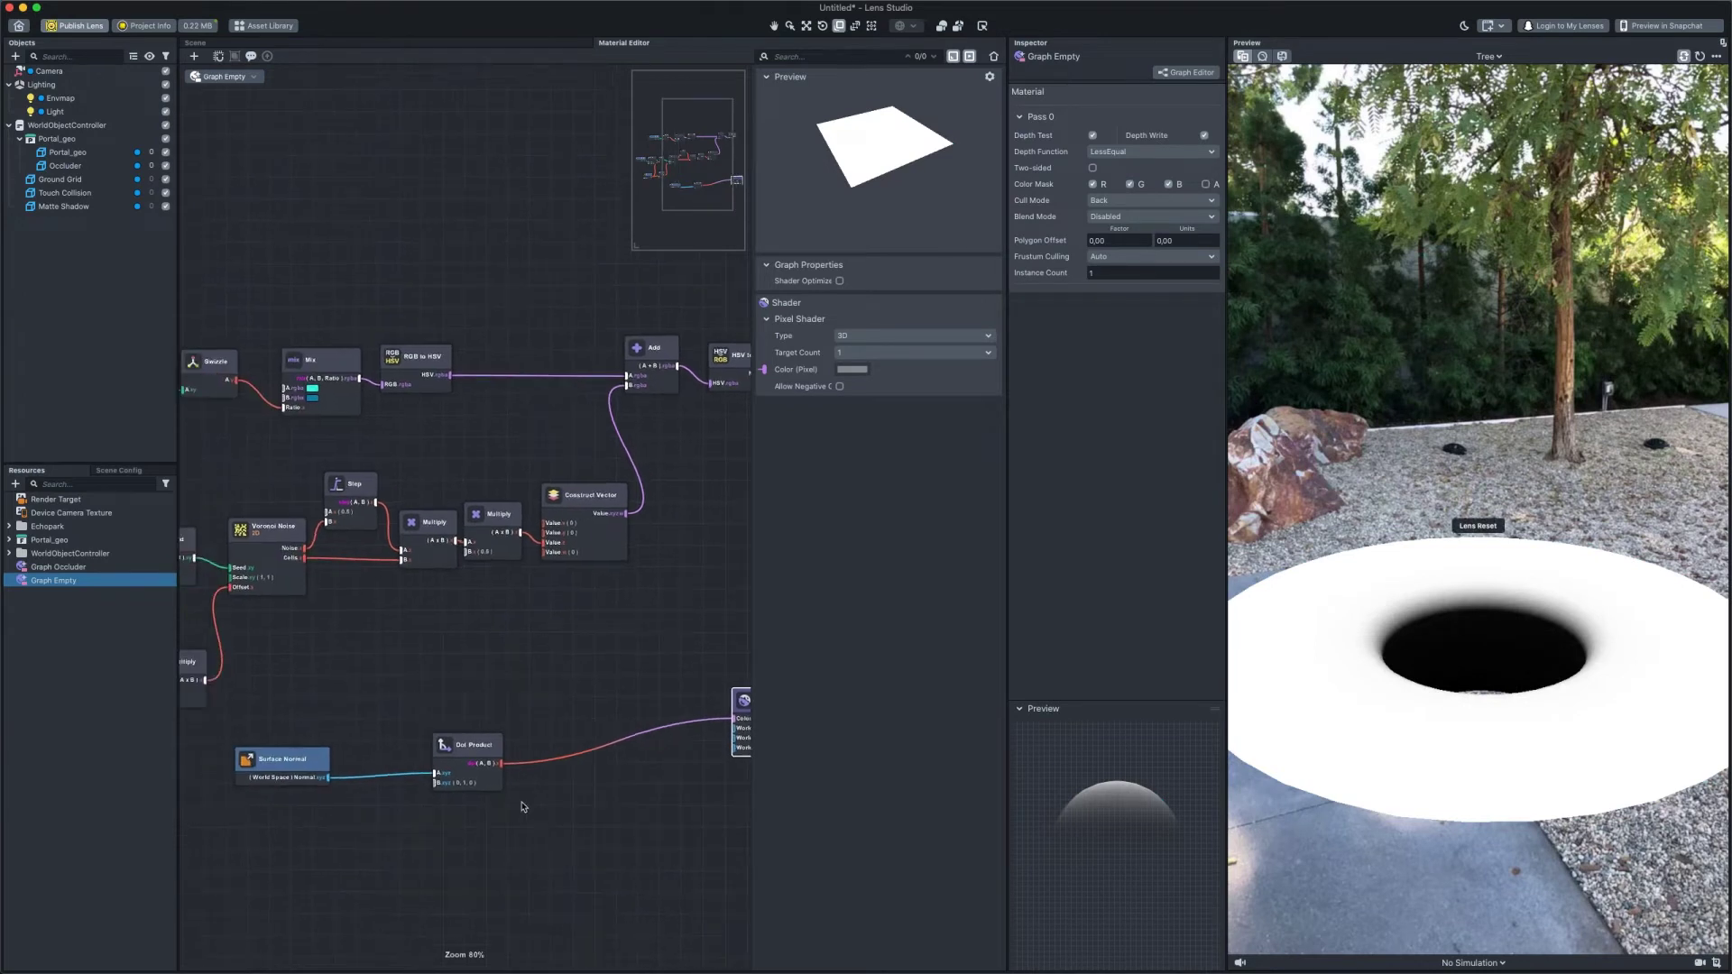
{"action": "right_click", "coordinate": [395, 736]}
{"action": "type", "text": "s"}
{"action": "key", "text": "BackSpace"}
{"action": "type", "text": "add"}
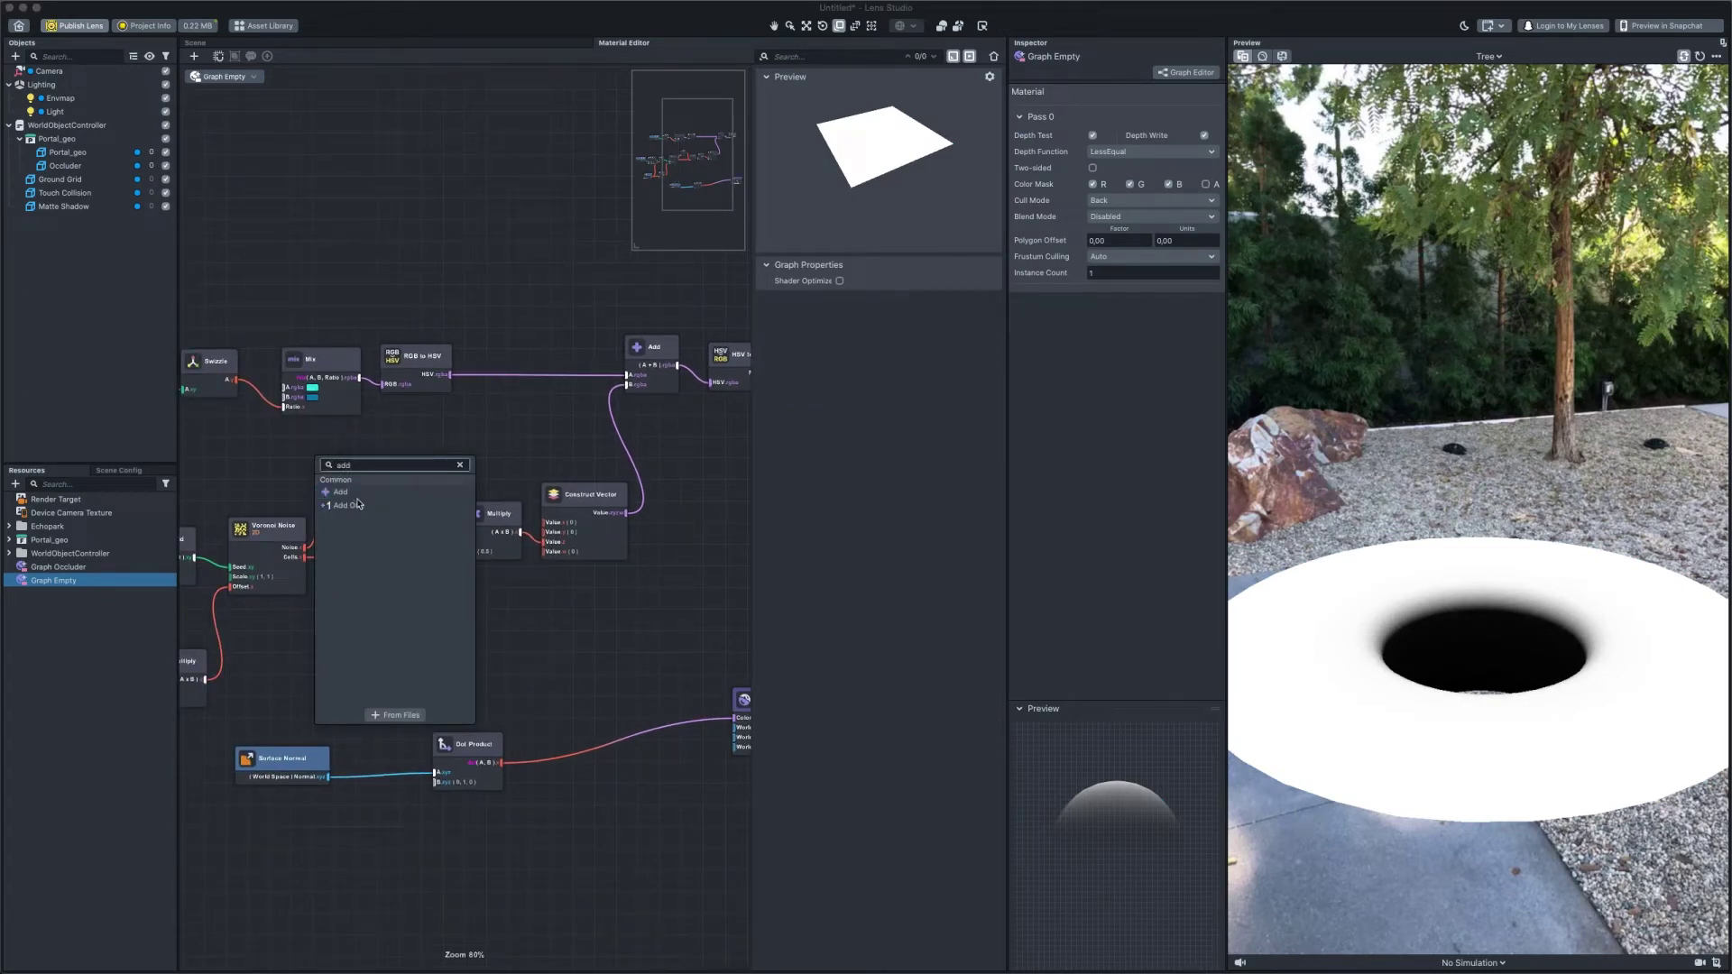
{"action": "left_click", "coordinate": [339, 493]}
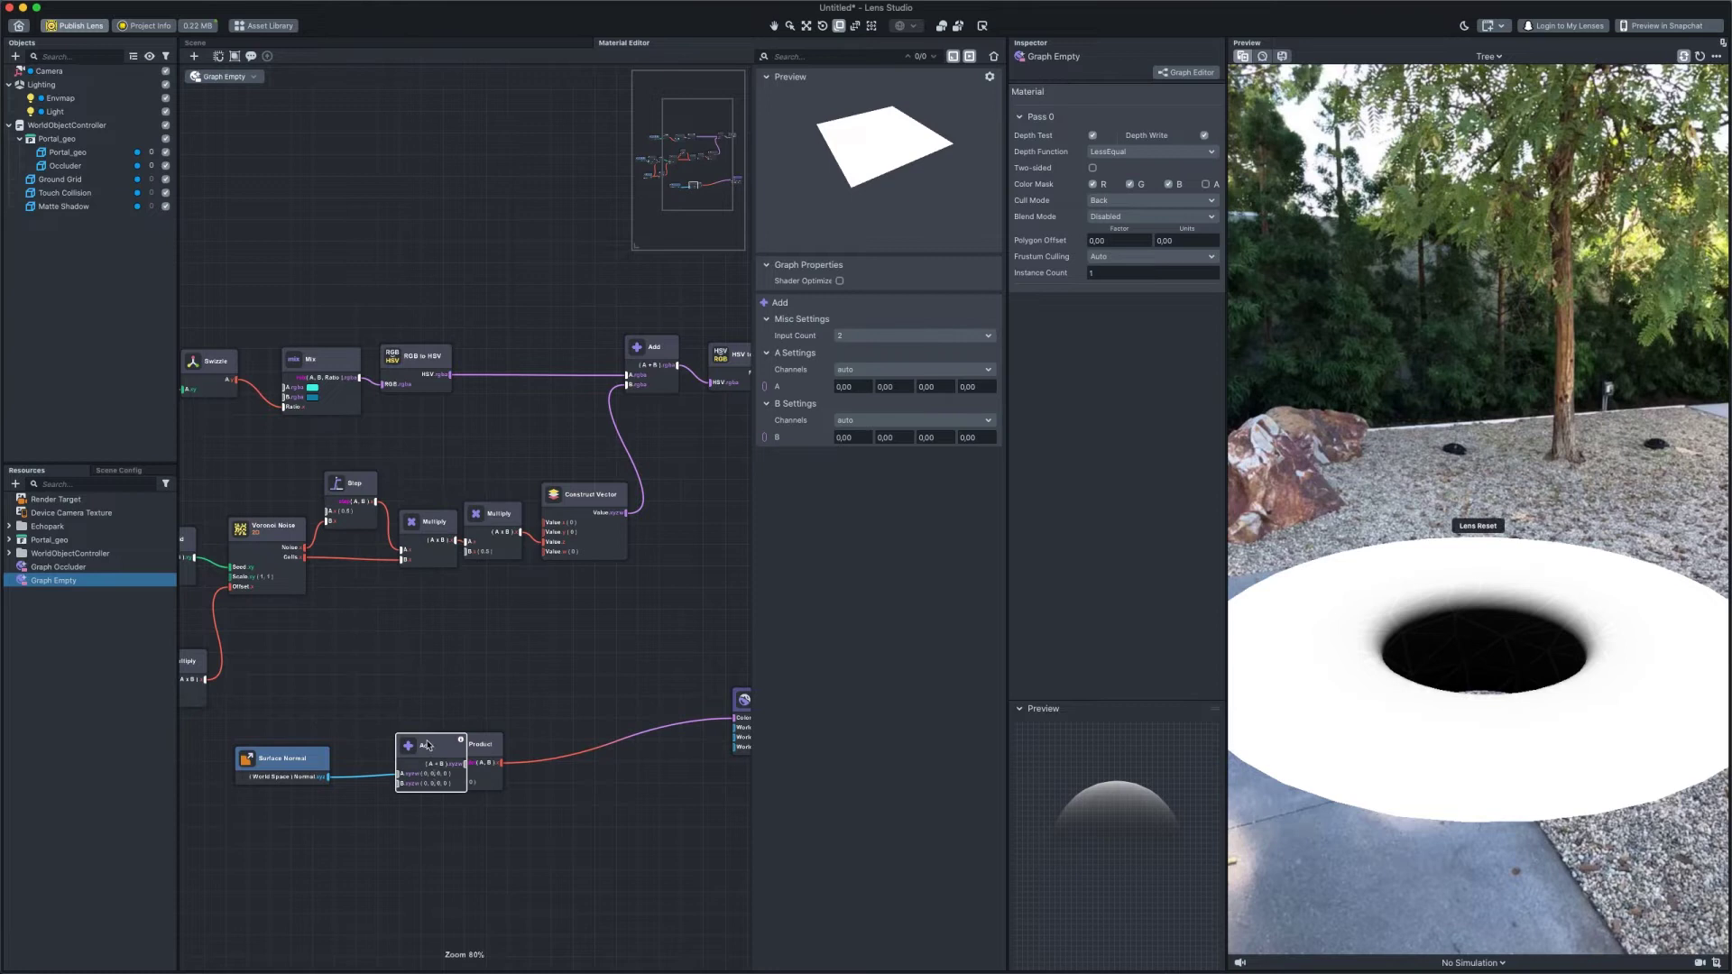
{"action": "left_click_drag", "start_coordinate": [428, 745], "coordinate": [380, 744]}
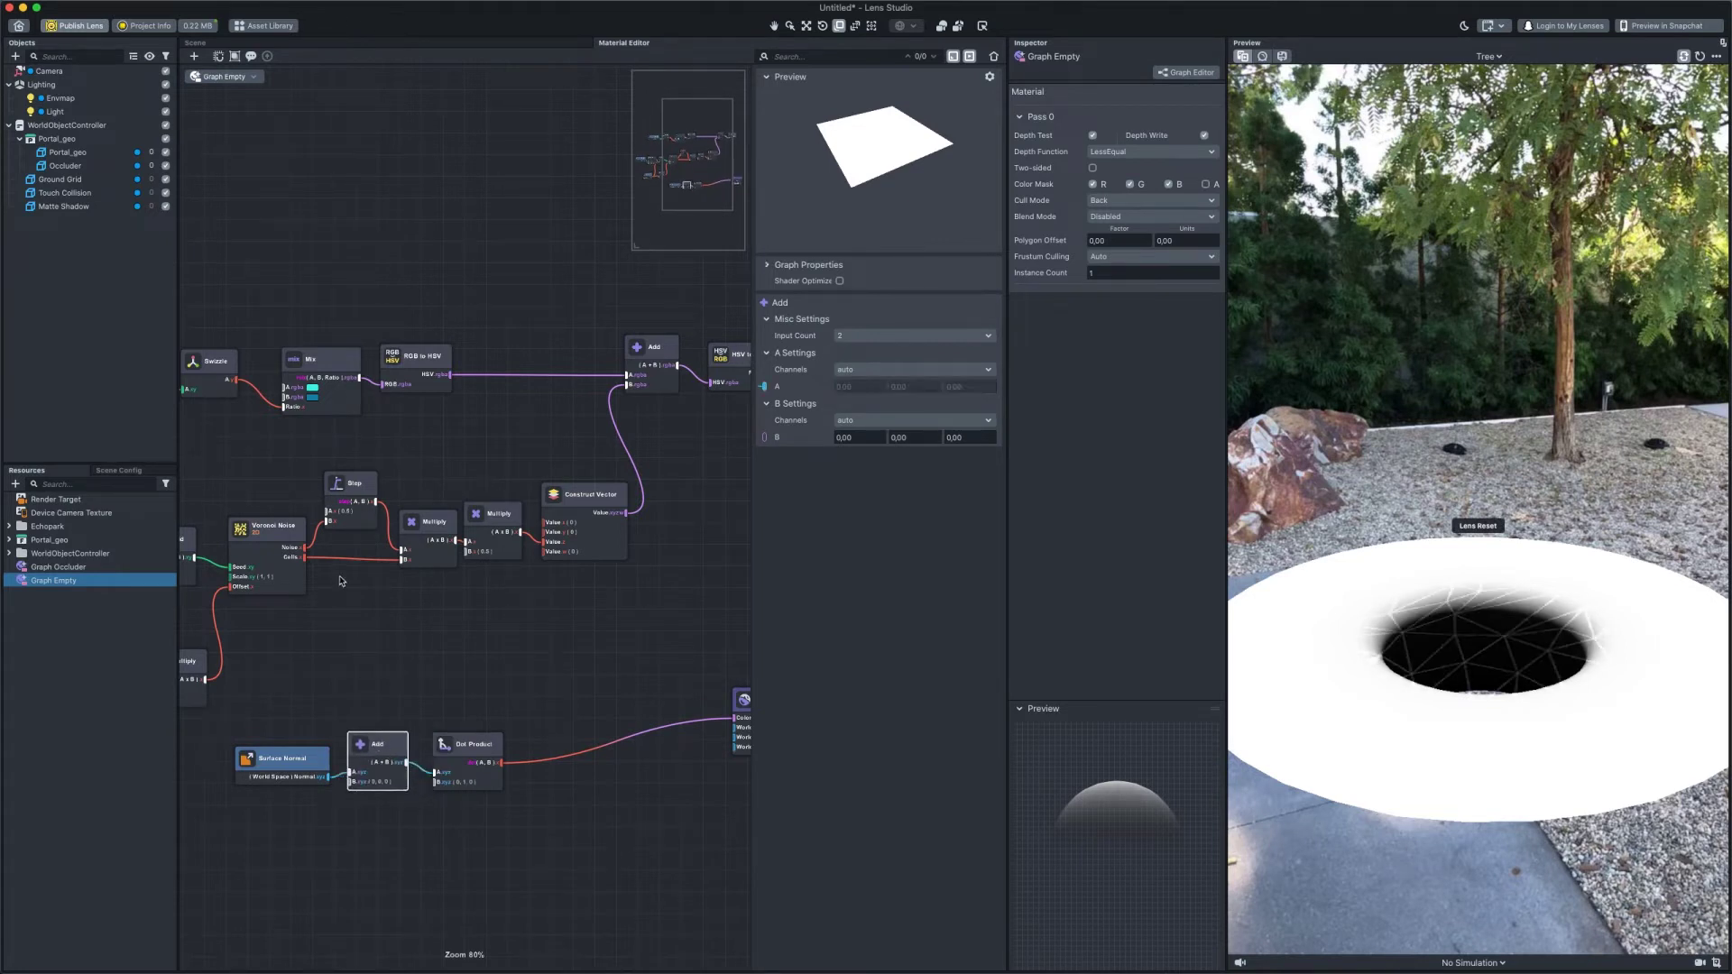
{"action": "left_click_drag", "start_coordinate": [304, 557], "coordinate": [315, 586]}
{"action": "left_click_drag", "start_coordinate": [347, 786], "coordinate": [350, 781]}
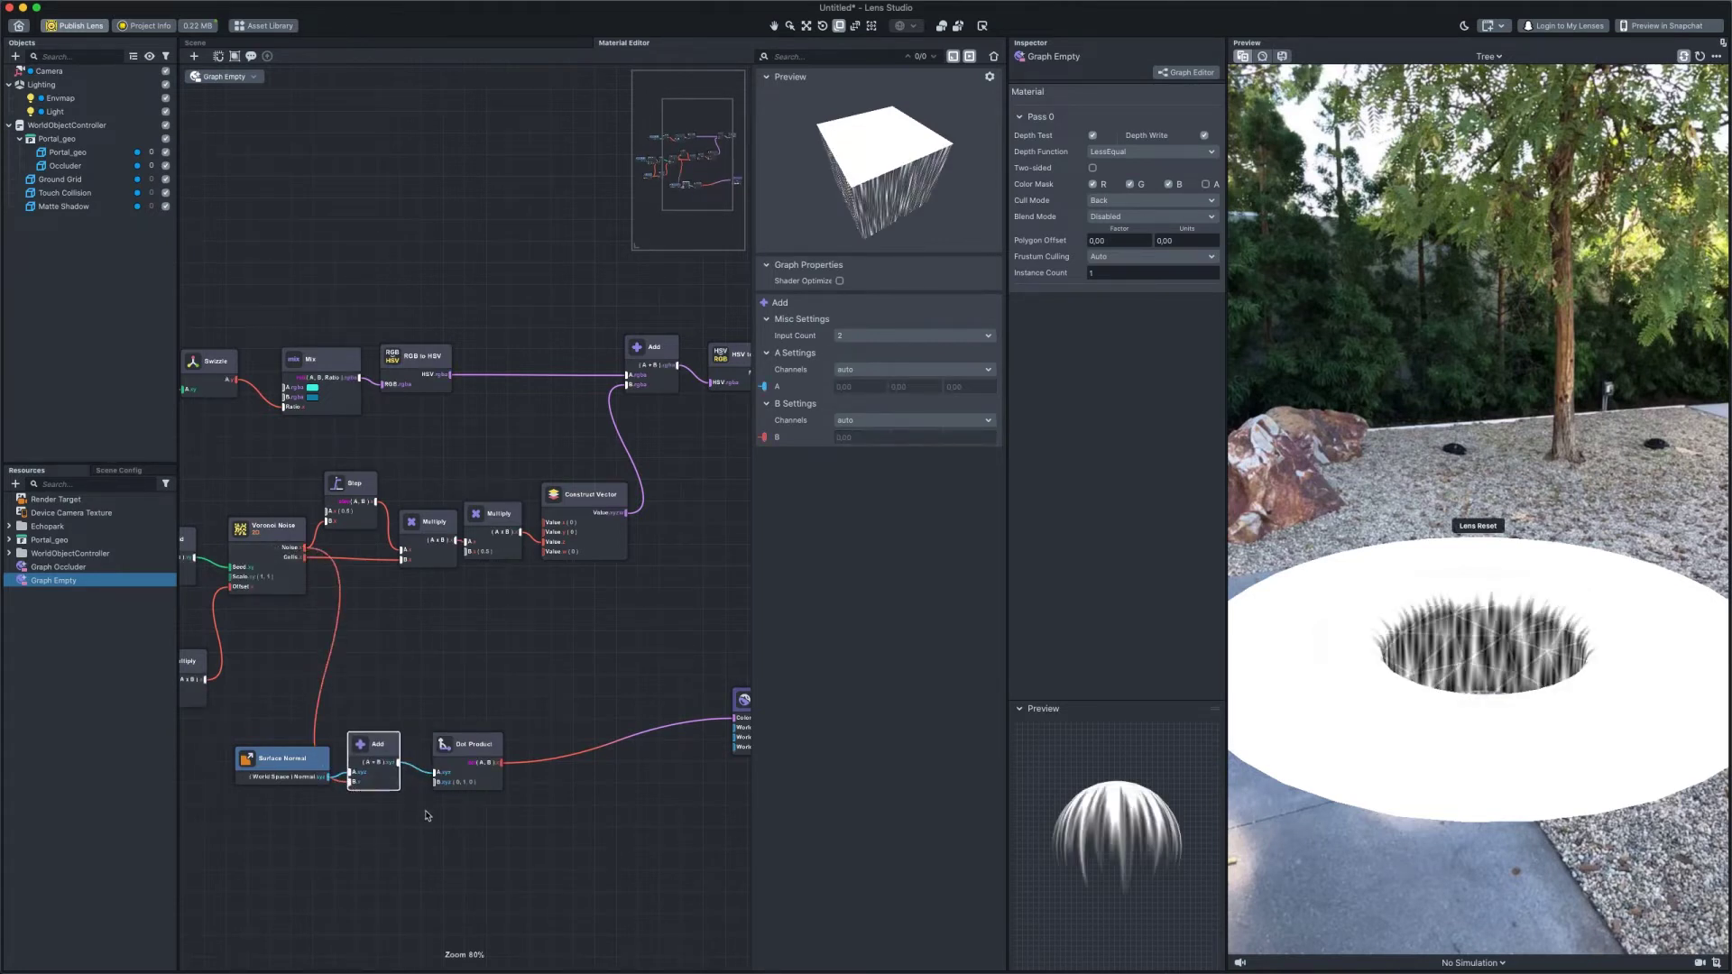
Threshold the dot product with a Step (A 0.5) and send it to Shader Color
{"action": "right_click", "coordinate": [572, 784]}
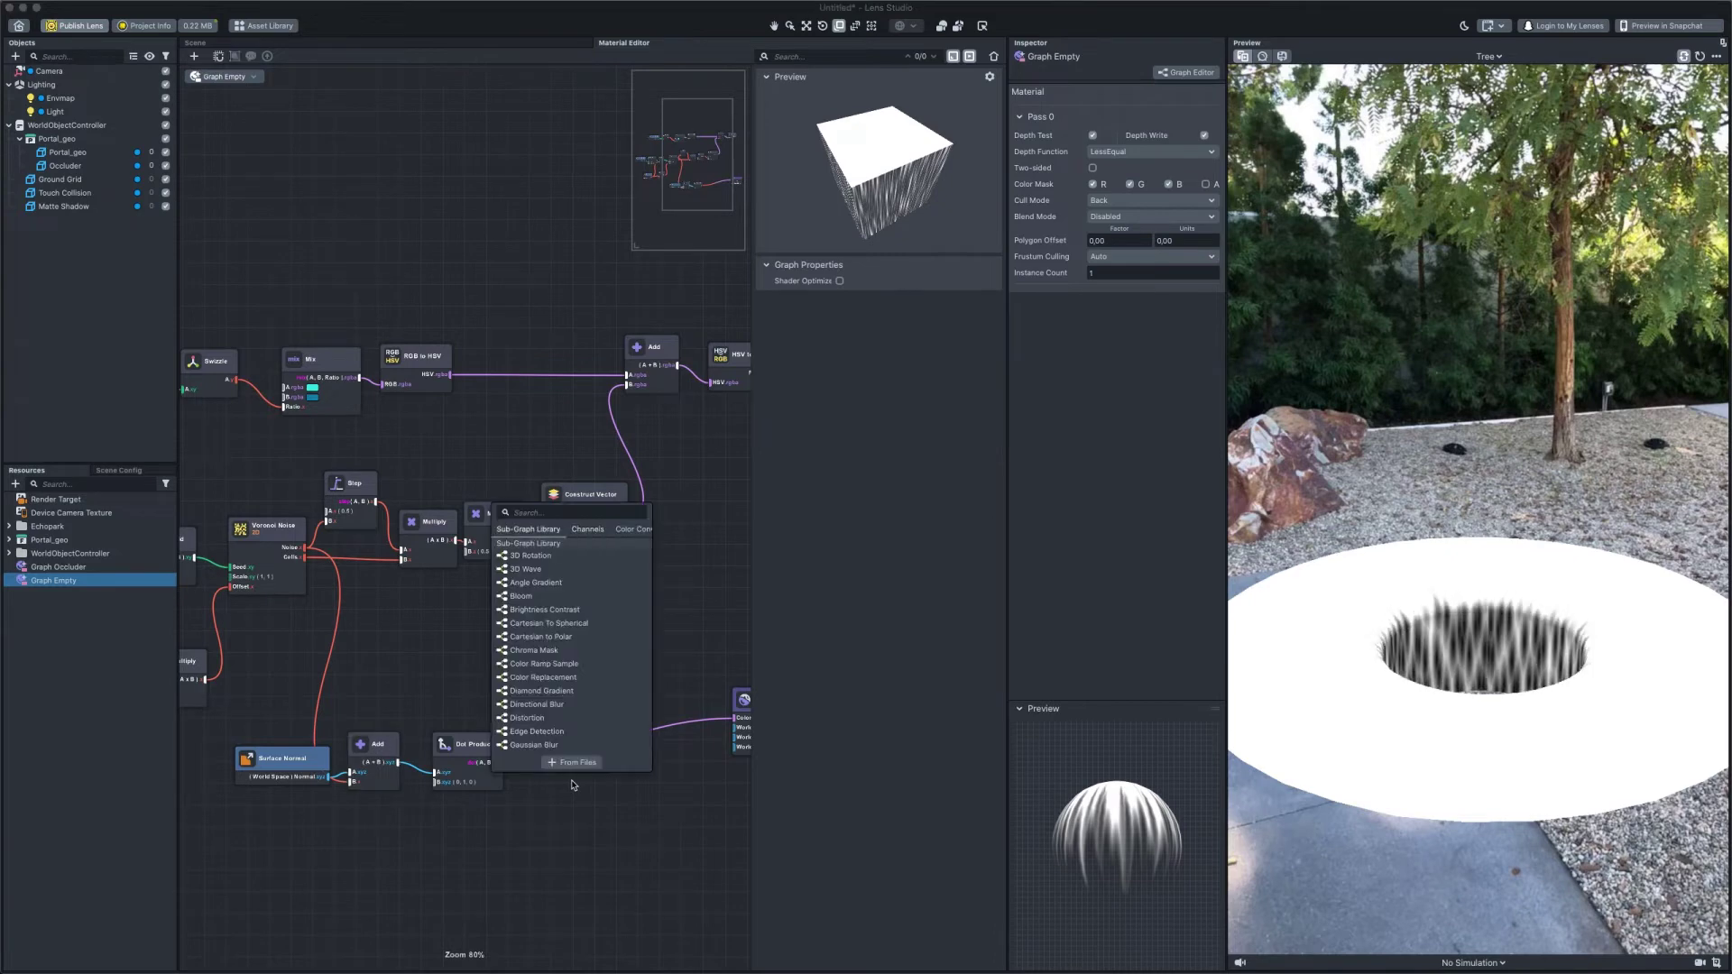
{"action": "type", "text": "step"}
{"action": "left_click", "coordinate": [519, 539]}
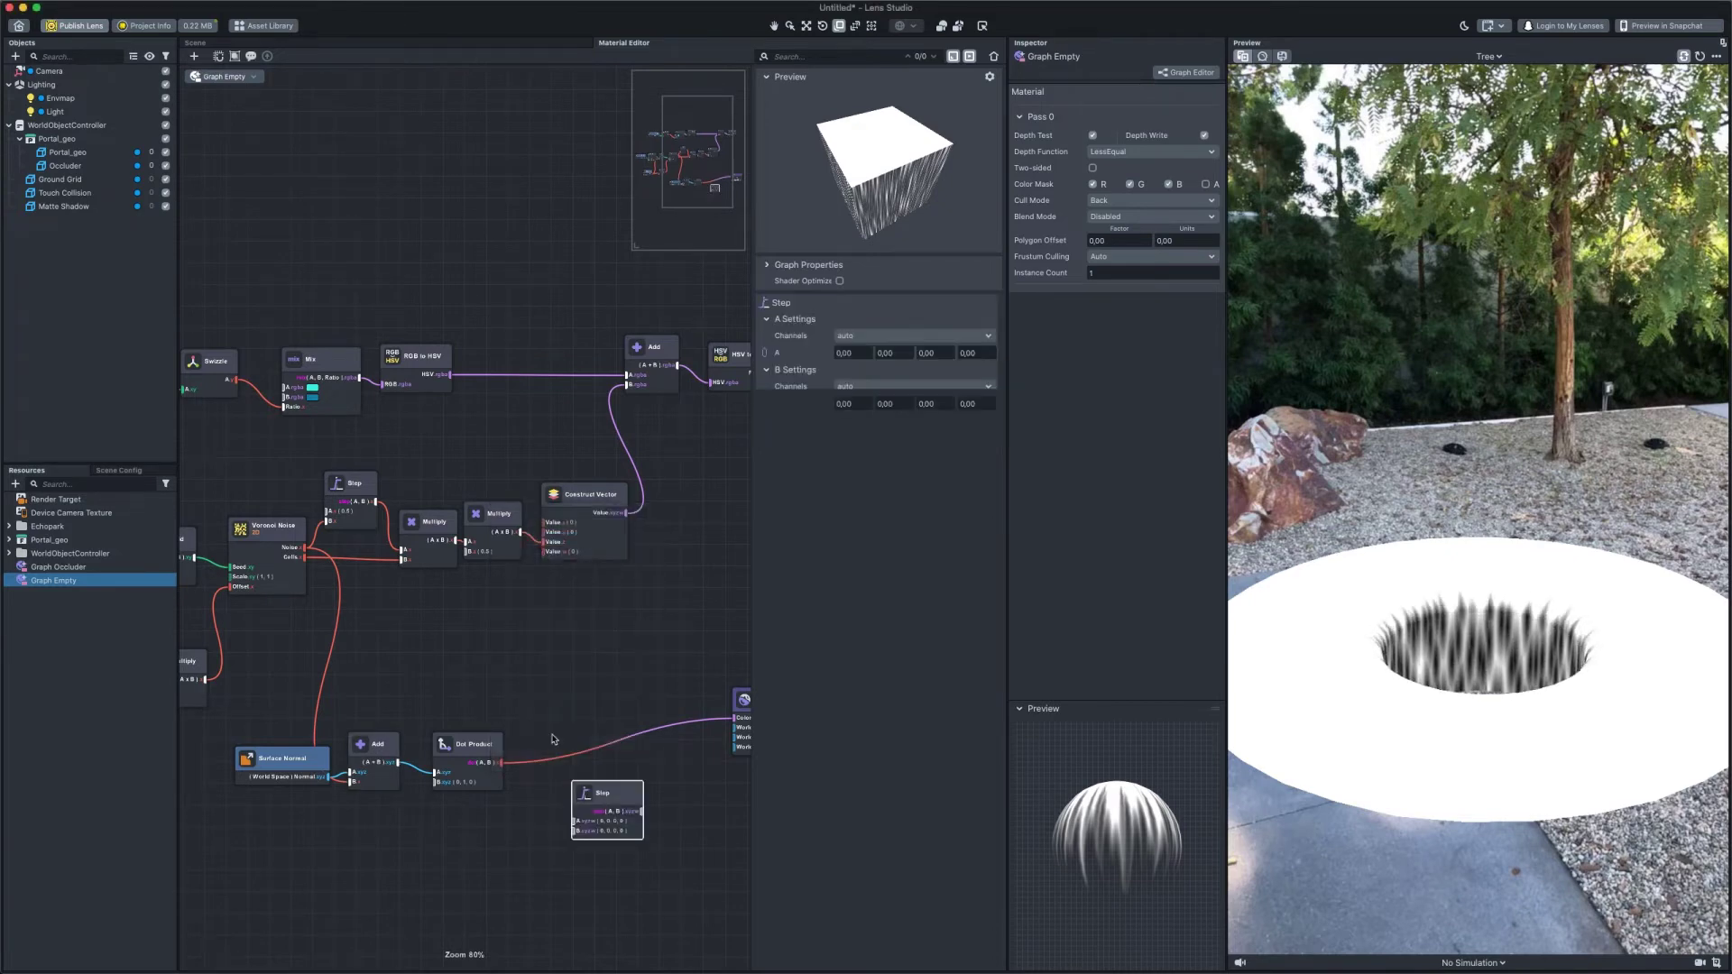
{"action": "scroll", "coordinate": [572, 770], "scroll_direction": "up", "scroll_amount": 2}
{"action": "left_click_drag", "start_coordinate": [597, 783], "coordinate": [570, 660]}
{"action": "left_click_drag", "start_coordinate": [488, 767], "coordinate": [559, 707]}
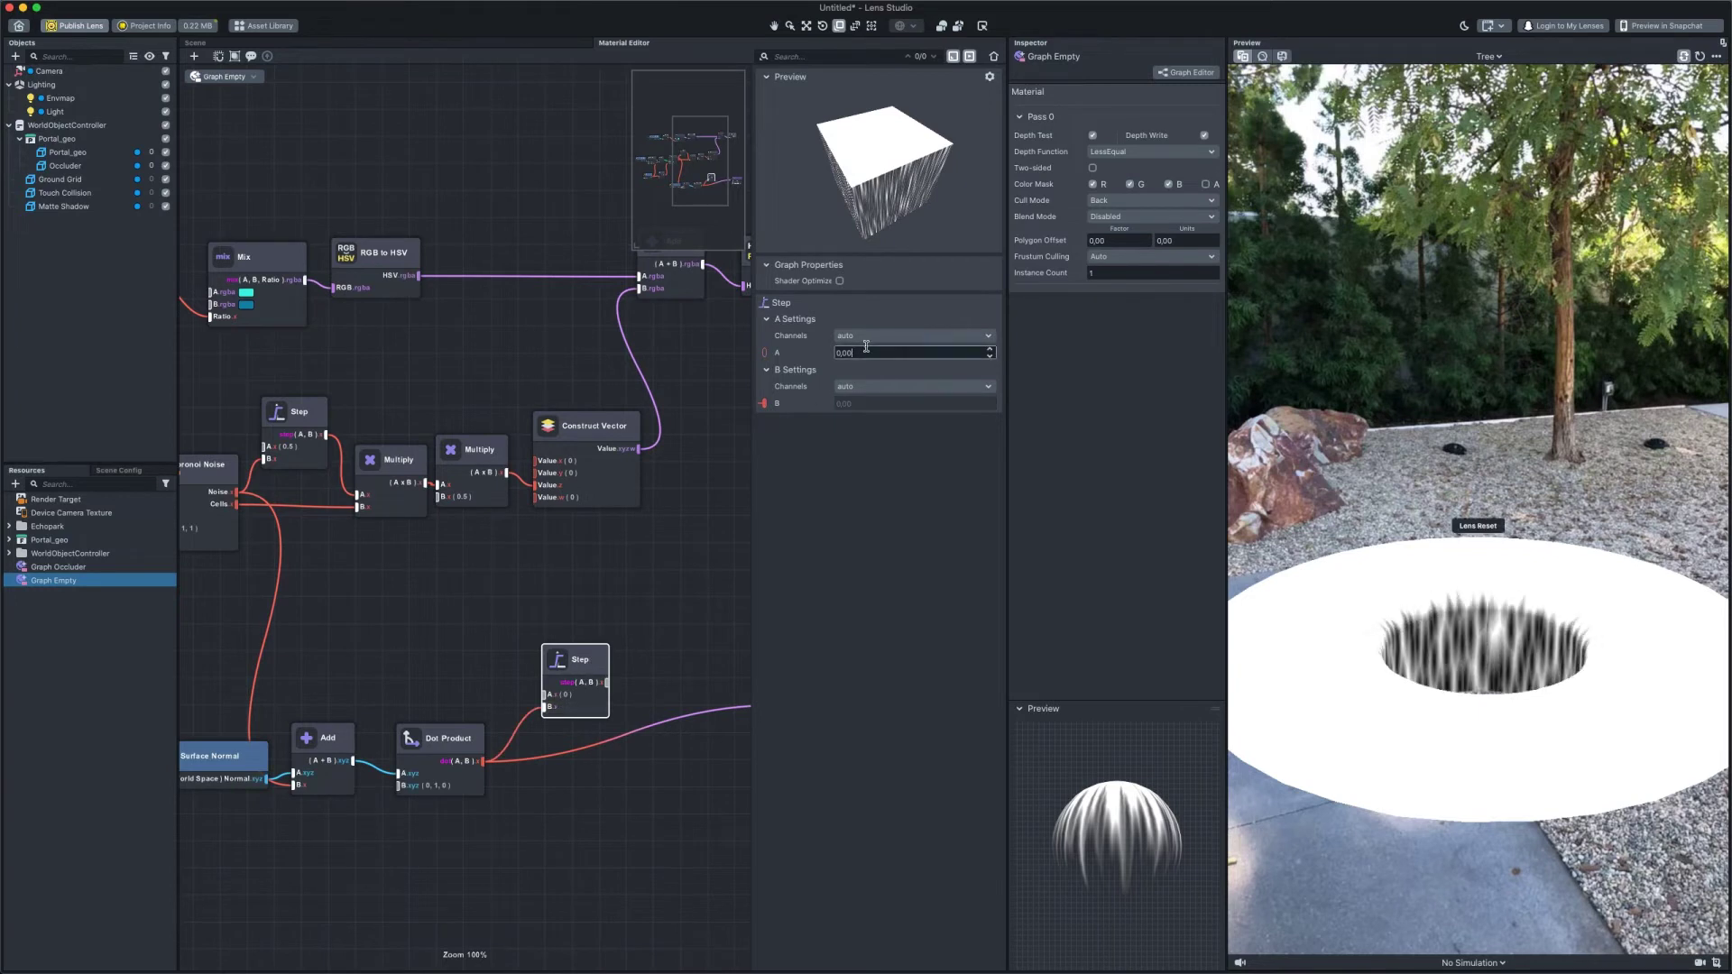
{"action": "scroll", "coordinate": [652, 670], "scroll_direction": "right", "scroll_amount": 3}
{"action": "left_click_drag", "start_coordinate": [476, 680], "coordinate": [645, 701]}
Duplicate the Step with the dot product in A, and multiply both Steps before the Shader
{"action": "key", "text": "super+d"}
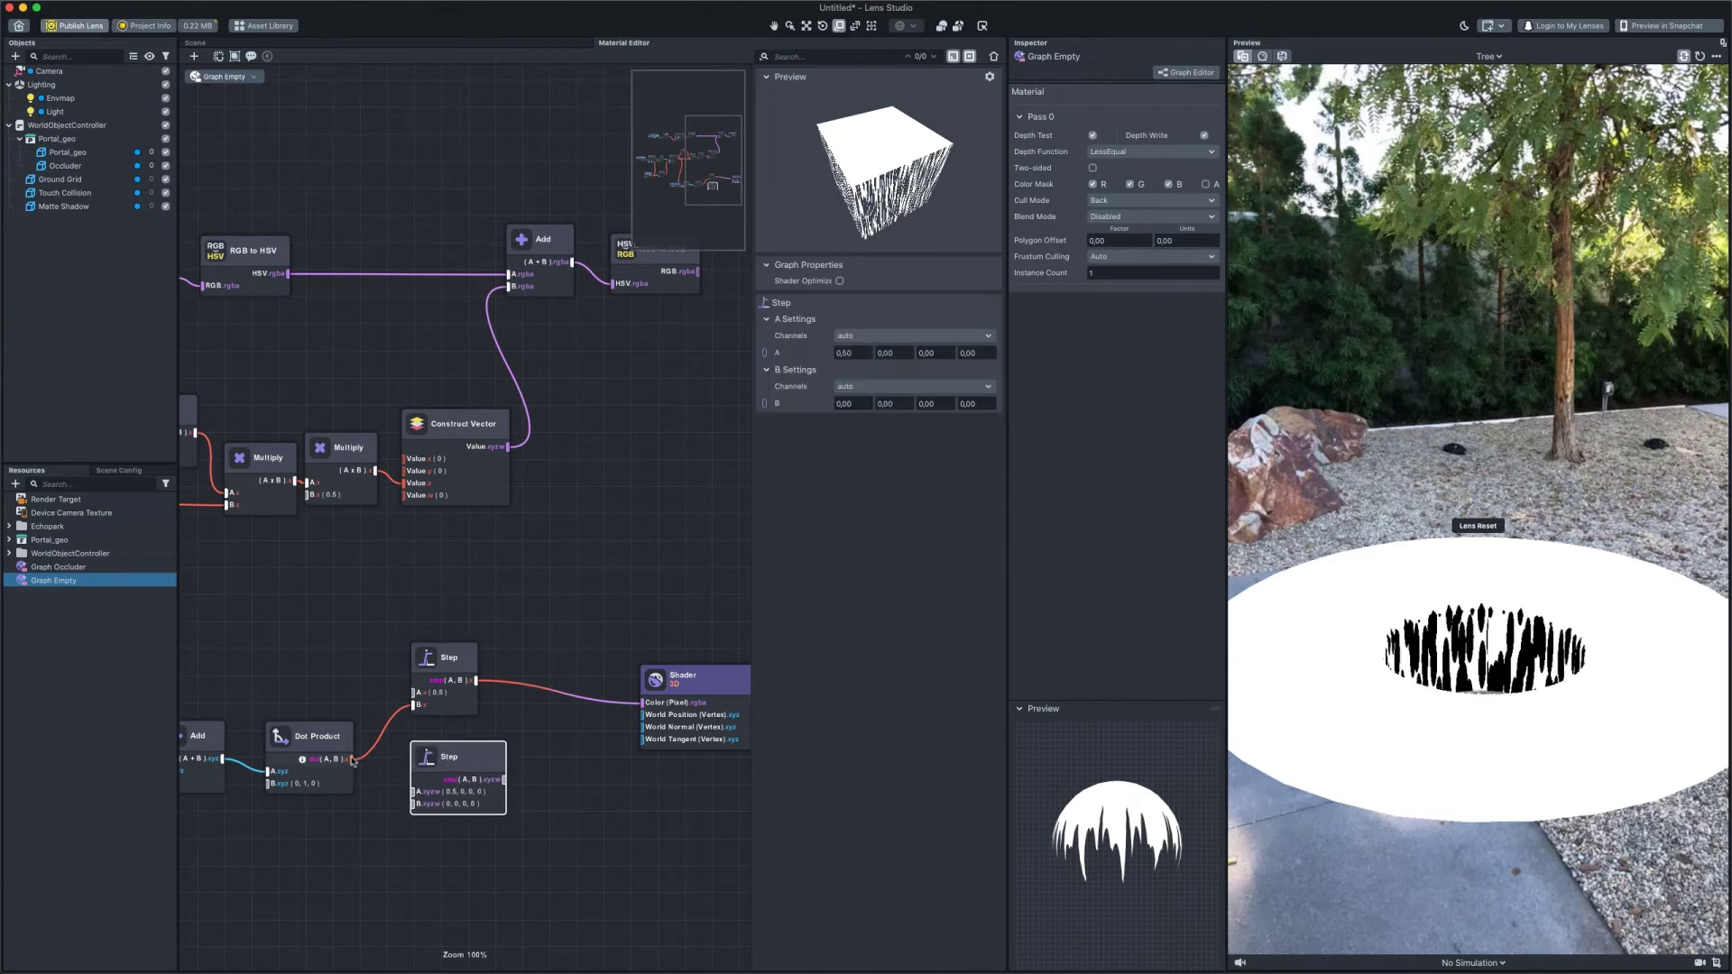
{"action": "left_click_drag", "start_coordinate": [353, 760], "coordinate": [644, 702]}
{"action": "right_click", "coordinate": [544, 683]}
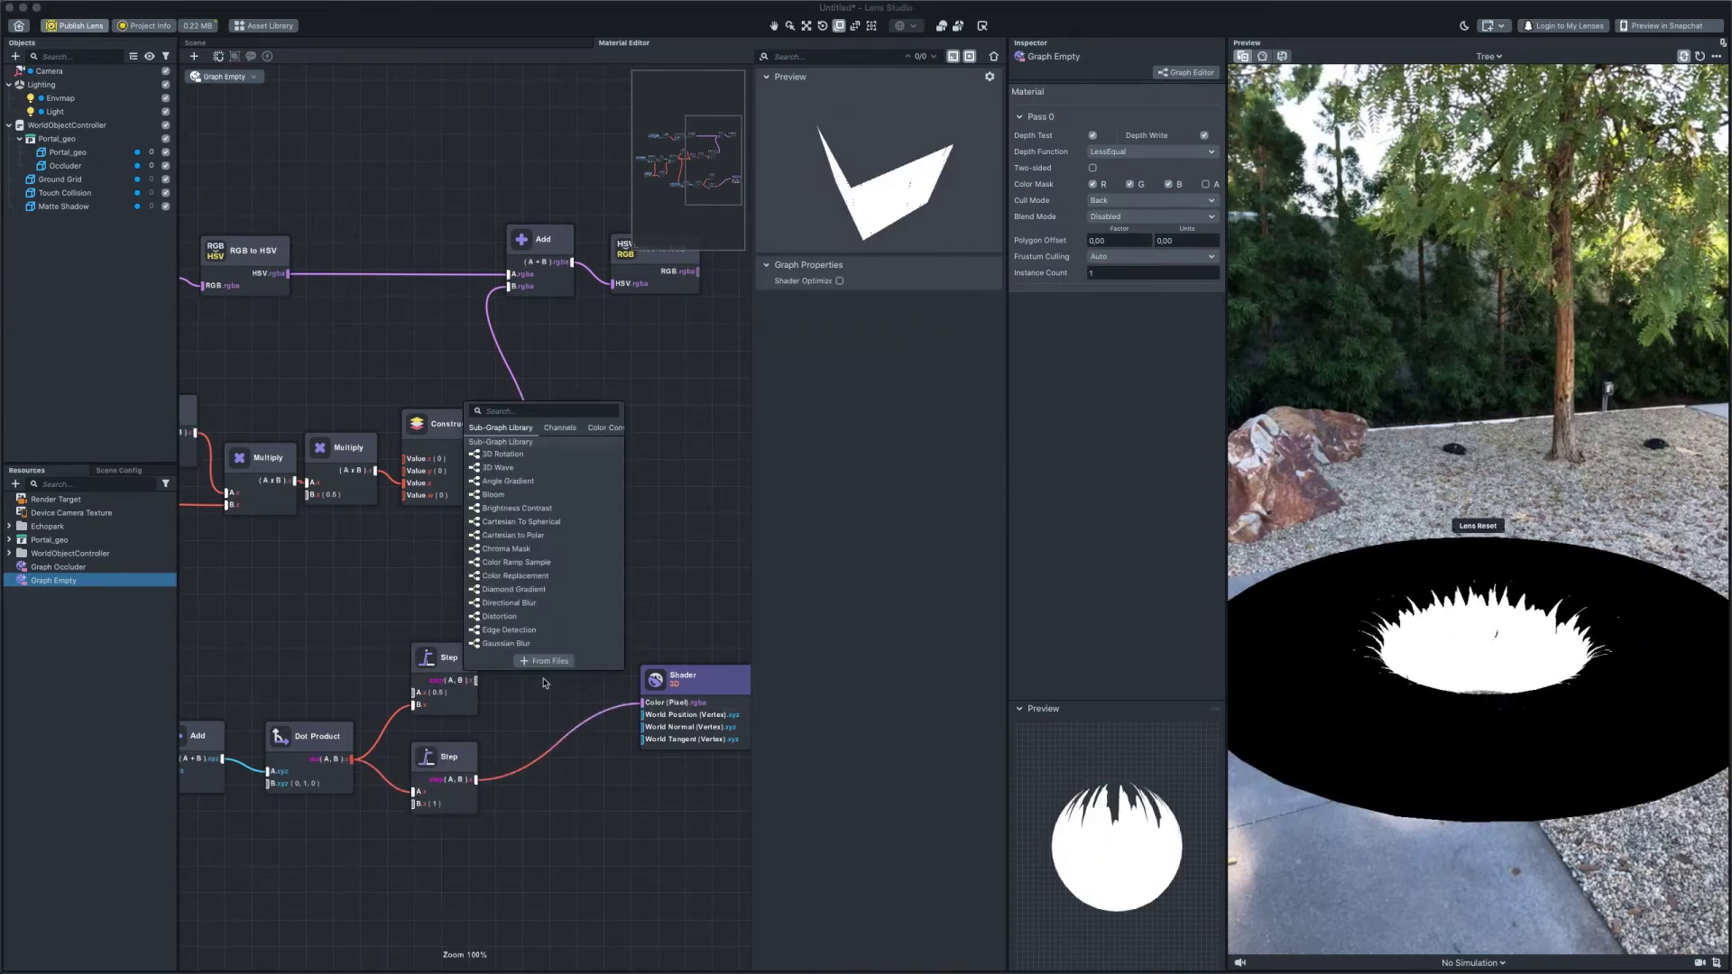
{"action": "type", "text": "mul"}
{"action": "left_click", "coordinate": [509, 439]}
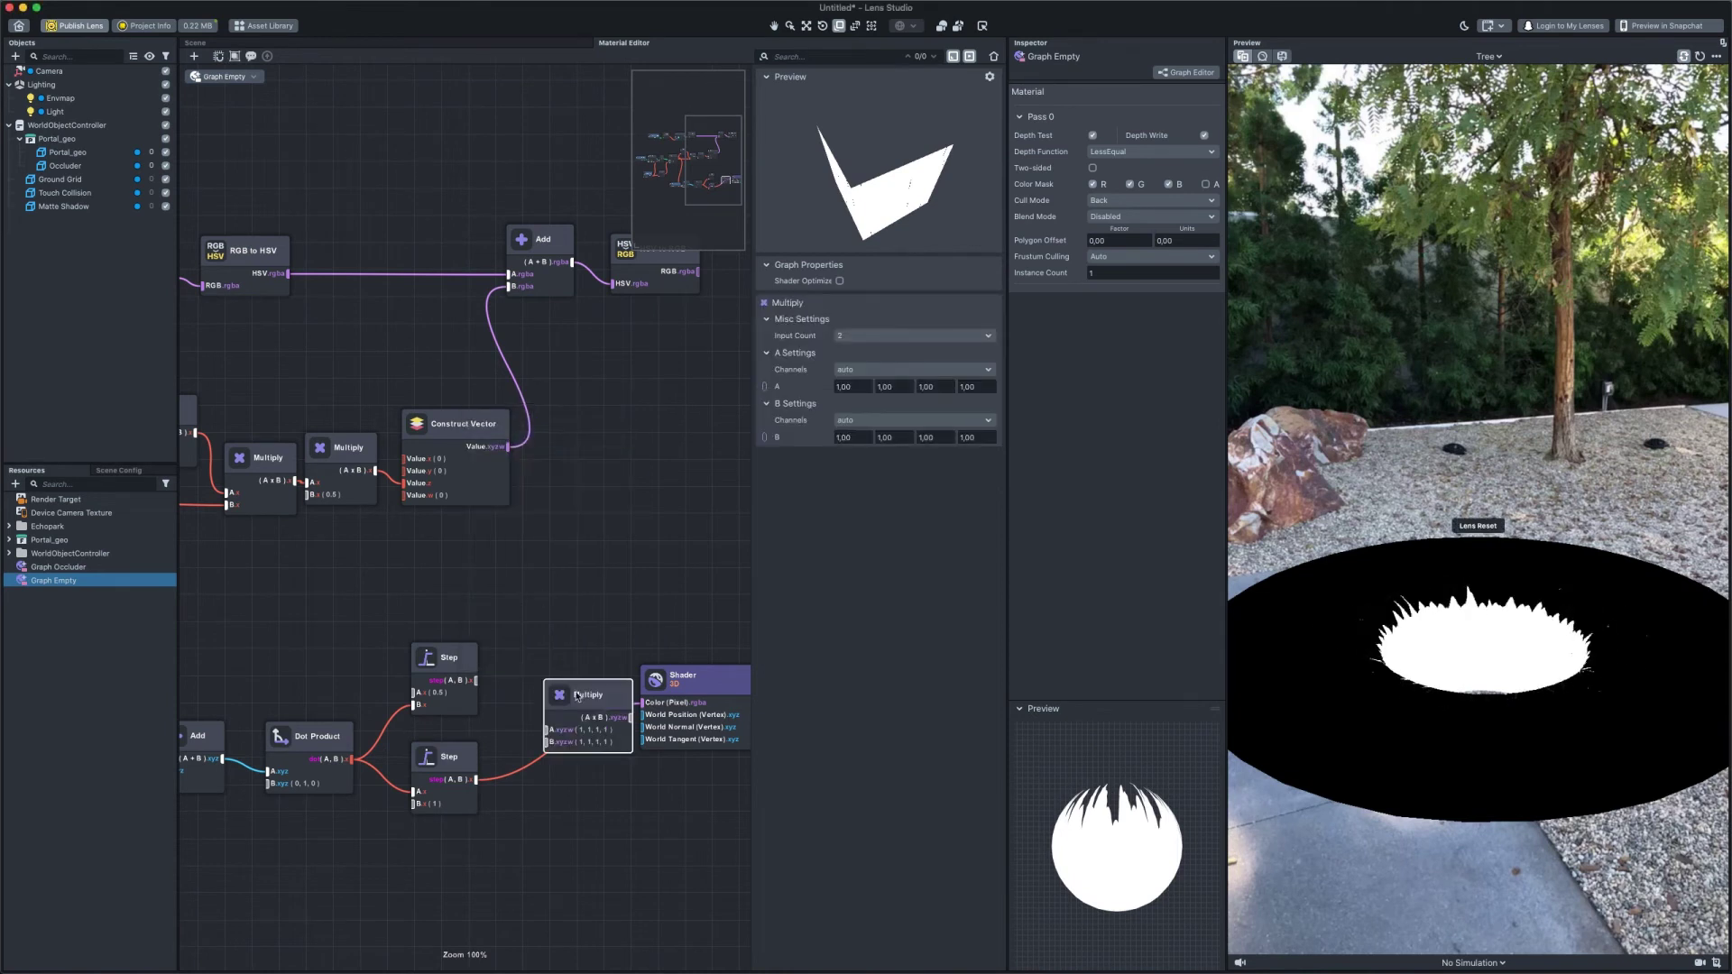
{"action": "left_click_drag", "start_coordinate": [577, 696], "coordinate": [520, 719]}
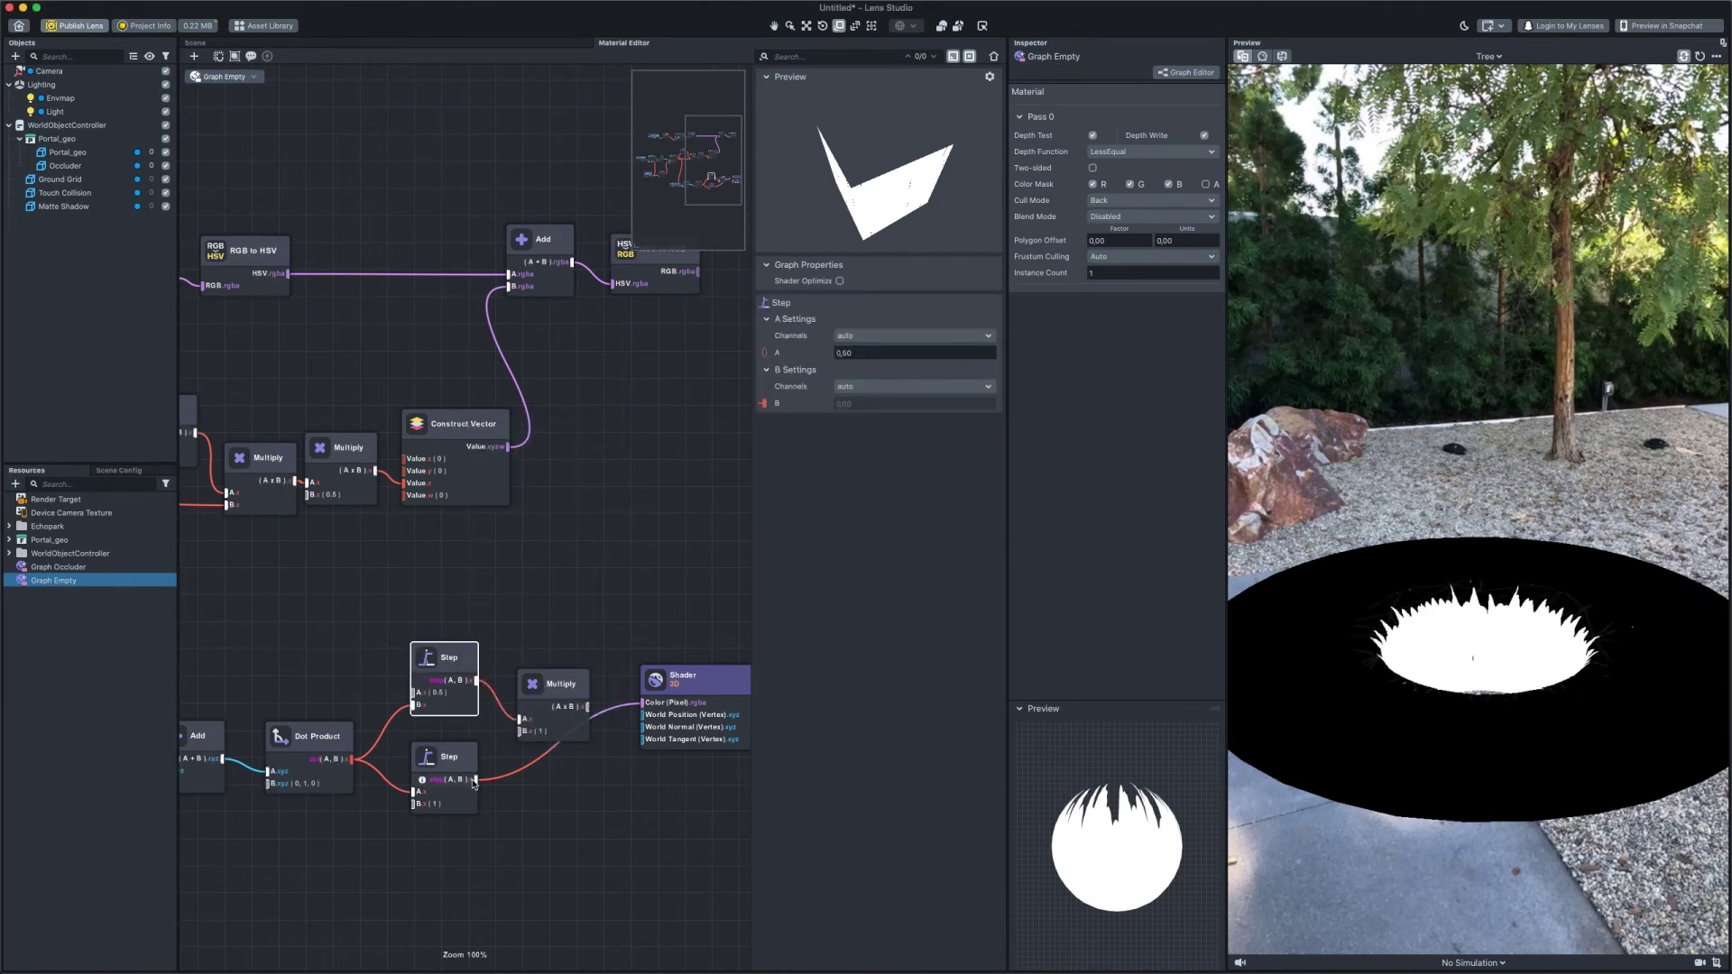
{"action": "left_click_drag", "start_coordinate": [476, 779], "coordinate": [521, 730]}
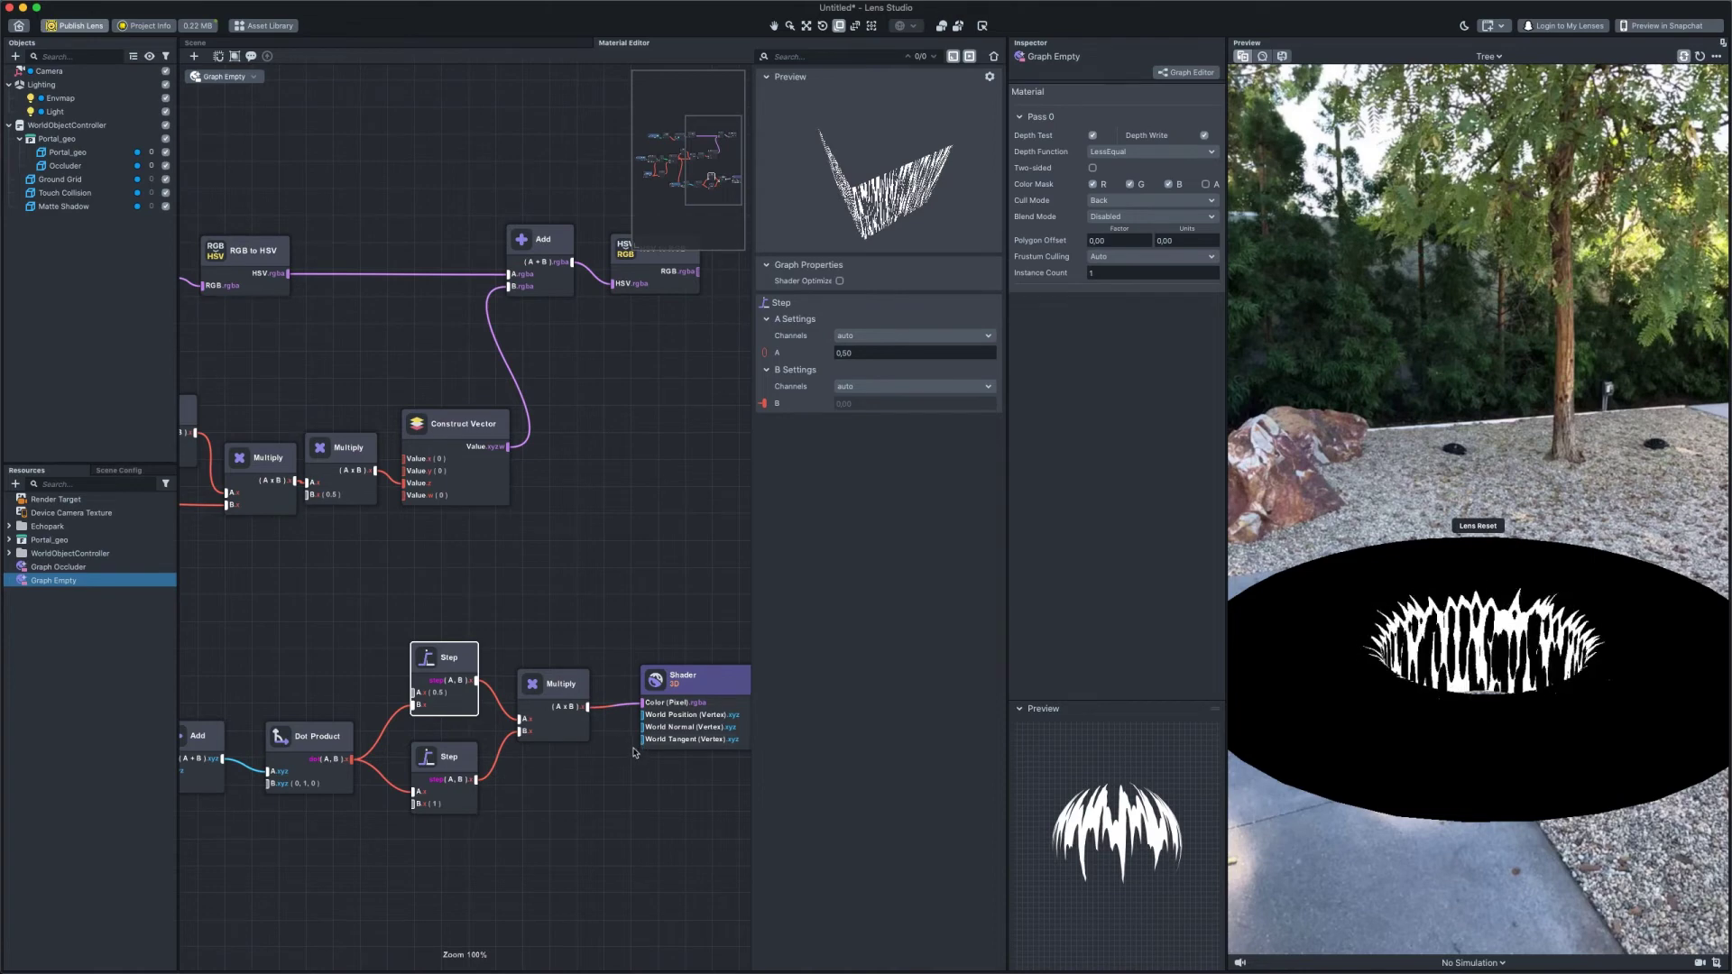
Move the Shader node up and right, near the HSV to RGB colour nodes
{"action": "scroll", "coordinate": [624, 791], "scroll_direction": "down", "scroll_amount": 2}
{"action": "middle_click_drag", "start_coordinate": [623, 791], "coordinate": [361, 907]}
{"action": "scroll", "coordinate": [361, 907], "scroll_direction": "up", "scroll_amount": 1}
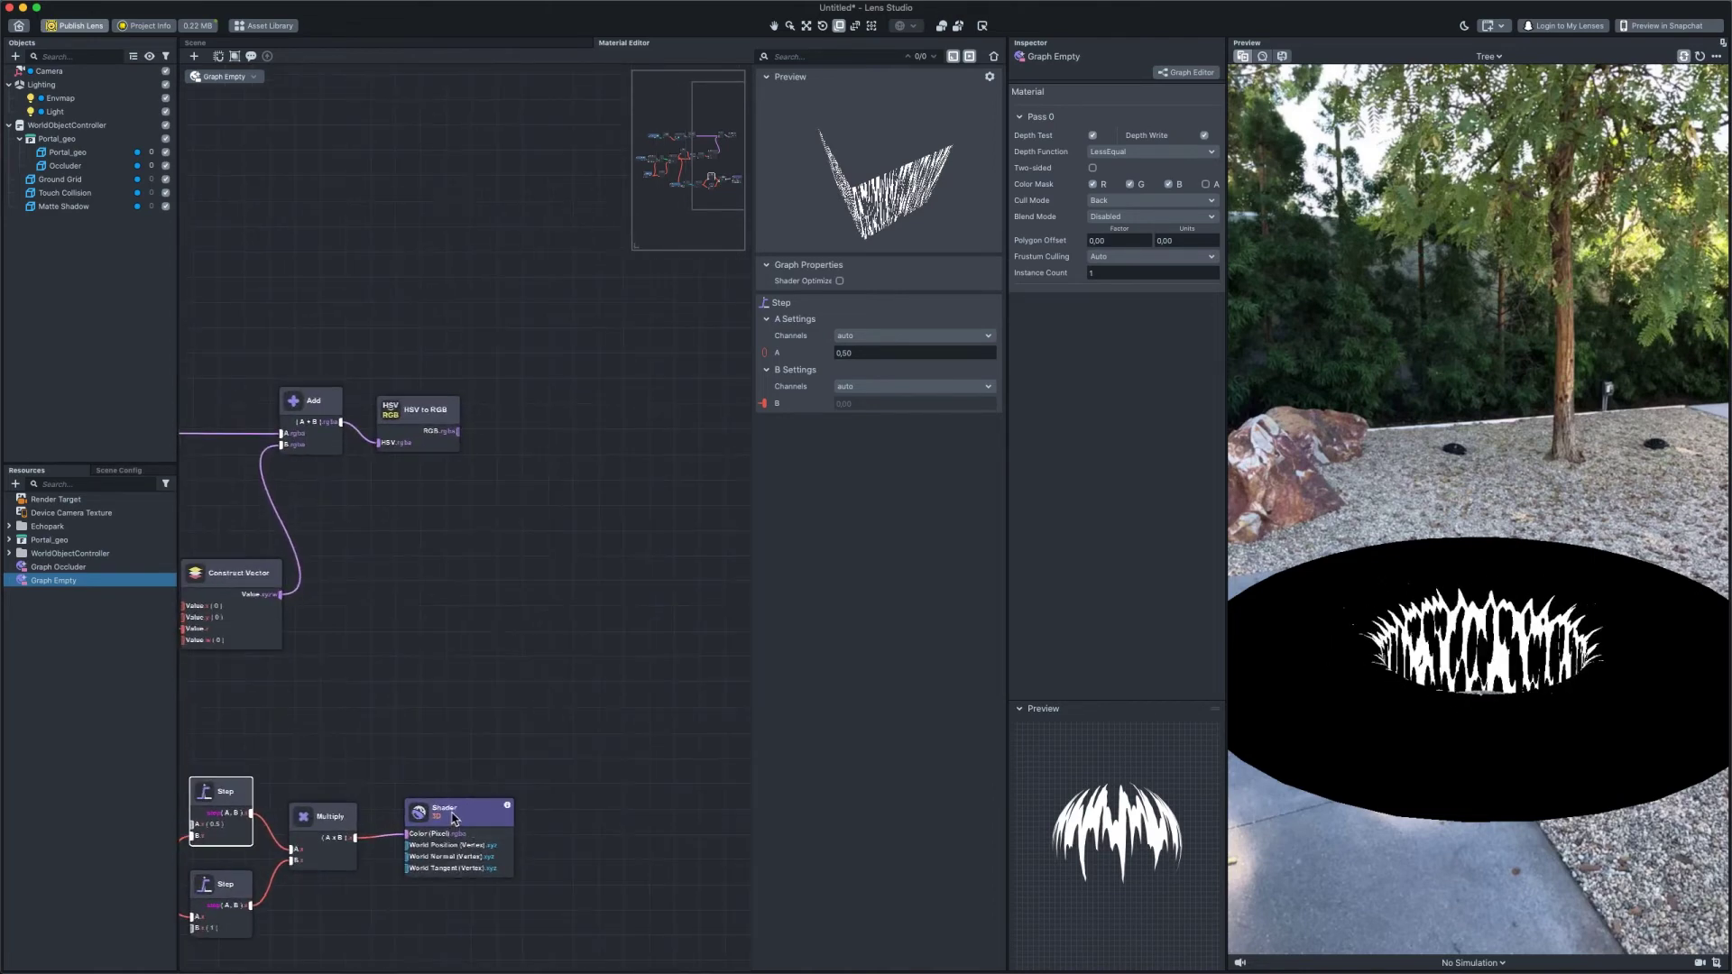
{"action": "left_click_drag", "start_coordinate": [451, 815], "coordinate": [714, 583]}
{"action": "left_click", "coordinate": [565, 552]}
Add the HSV to RGB colour (A) and the Multiply foam mask (B) into Shader Color
{"action": "key", "text": "Tab"}
{"action": "type", "text": "add"}
{"action": "left_click", "coordinate": [530, 609]}
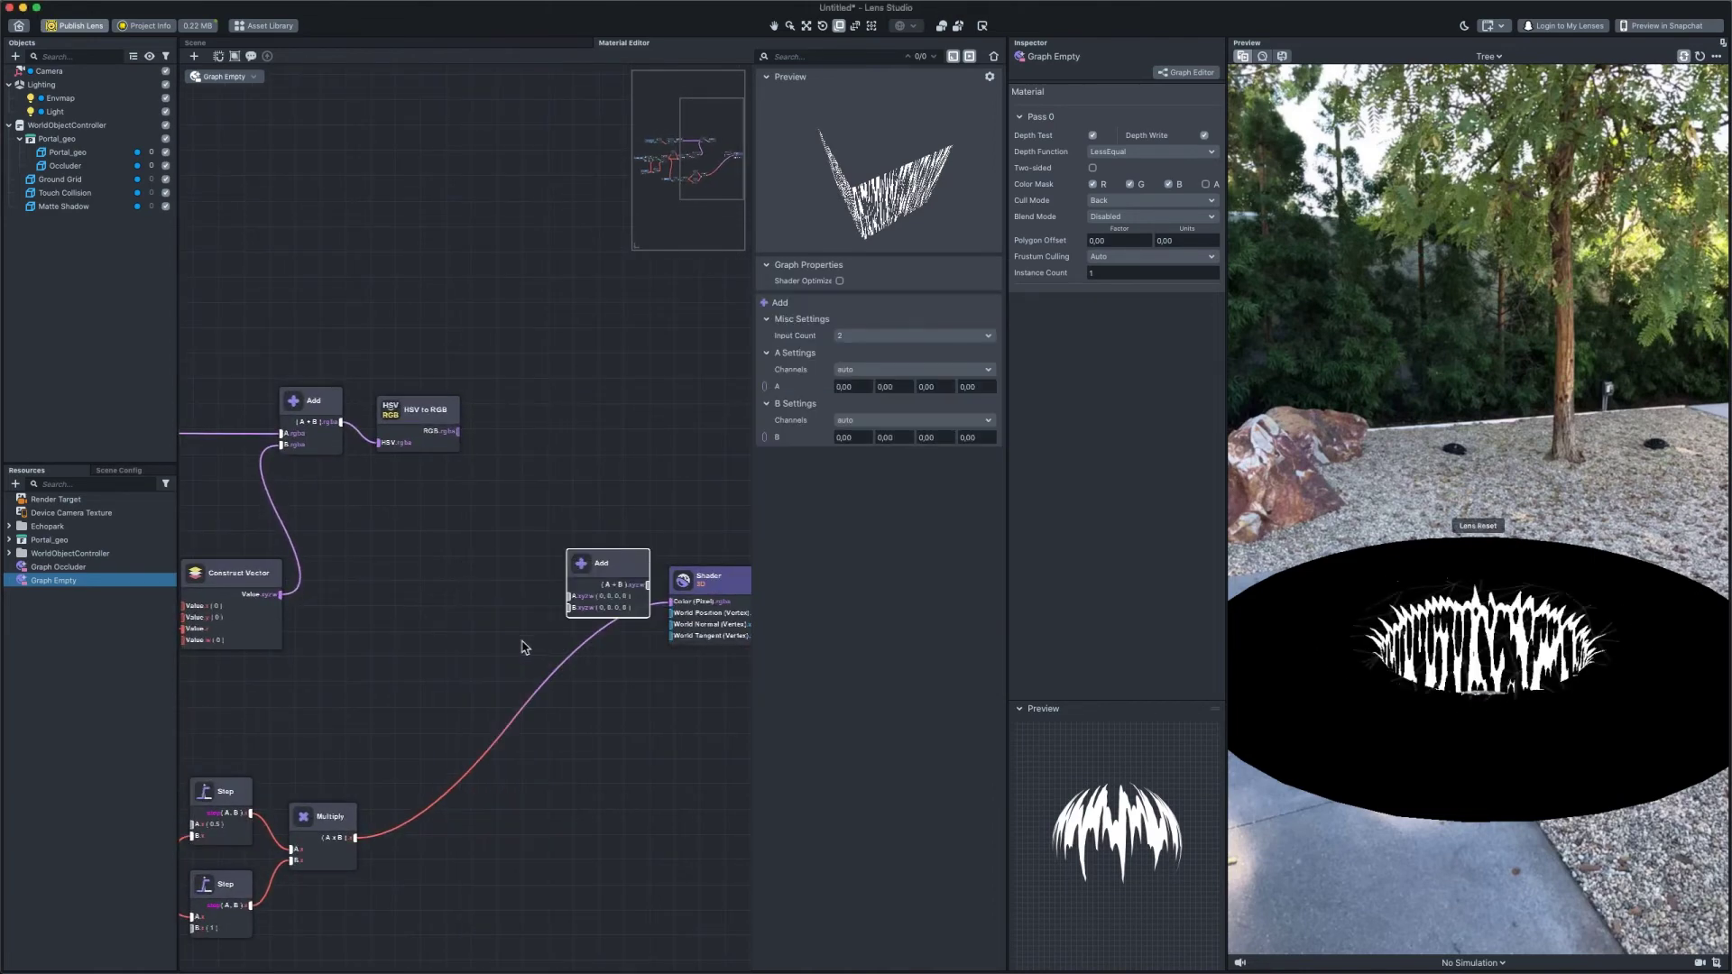
{"action": "left_click_drag", "start_coordinate": [589, 553], "coordinate": [556, 482]}
{"action": "left_click_drag", "start_coordinate": [457, 431], "coordinate": [533, 523]}
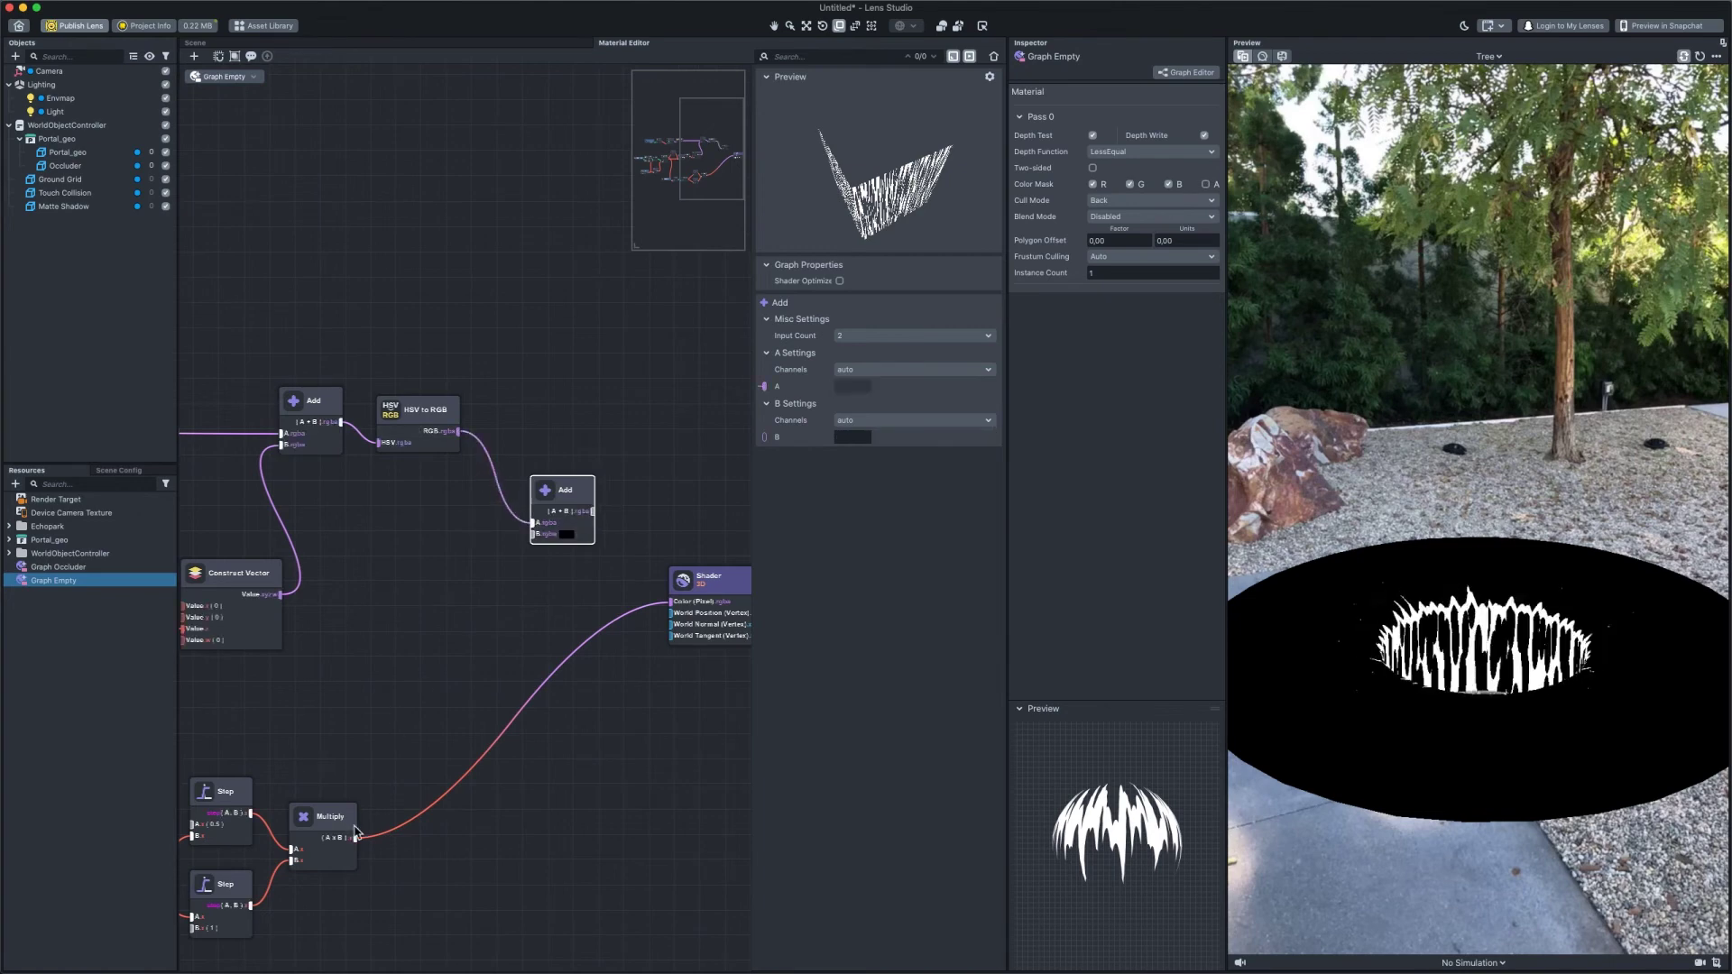
{"action": "left_click_drag", "start_coordinate": [355, 838], "coordinate": [708, 496]}
{"action": "scroll", "coordinate": [708, 496], "scroll_direction": "down", "scroll_amount": 2}
{"action": "middle_click_drag", "start_coordinate": [708, 495], "coordinate": [687, 494]}
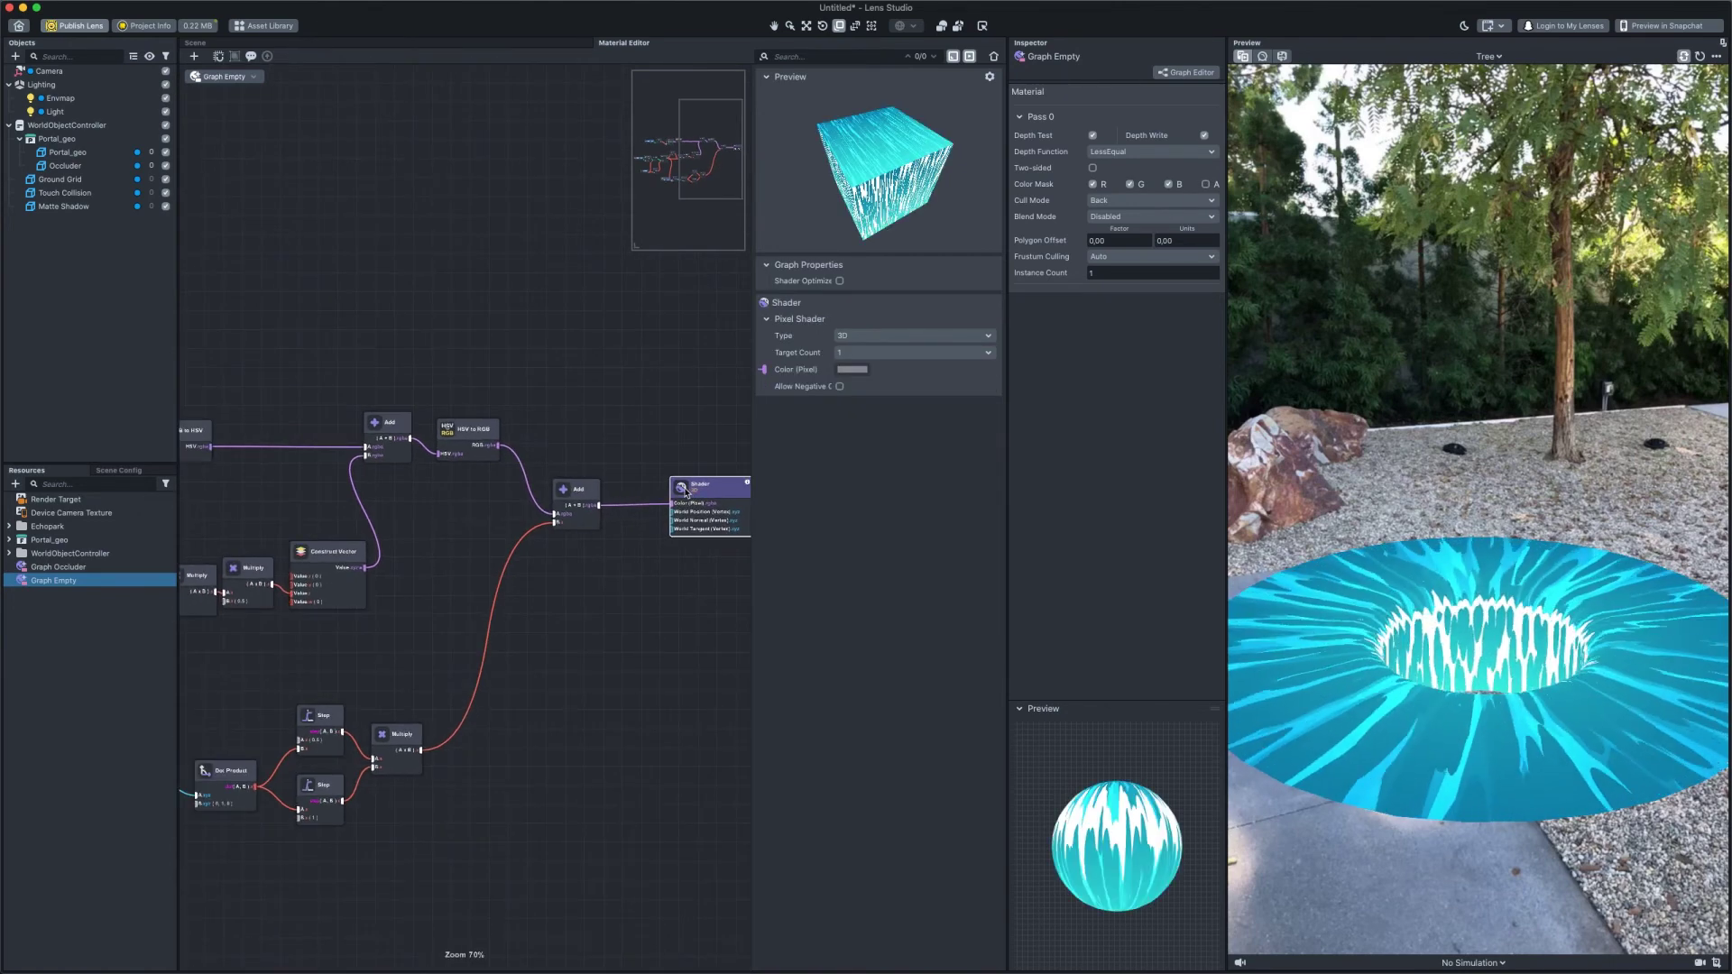